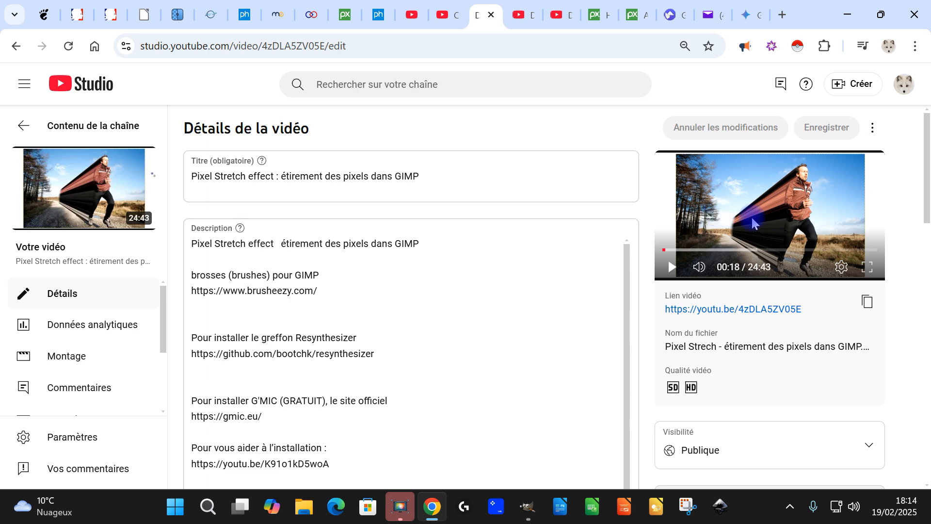
Review the details pages of the earlier pixel stretch and super-speed videos and the viewer comments asking for a slower tutorial.
click(446, 16)
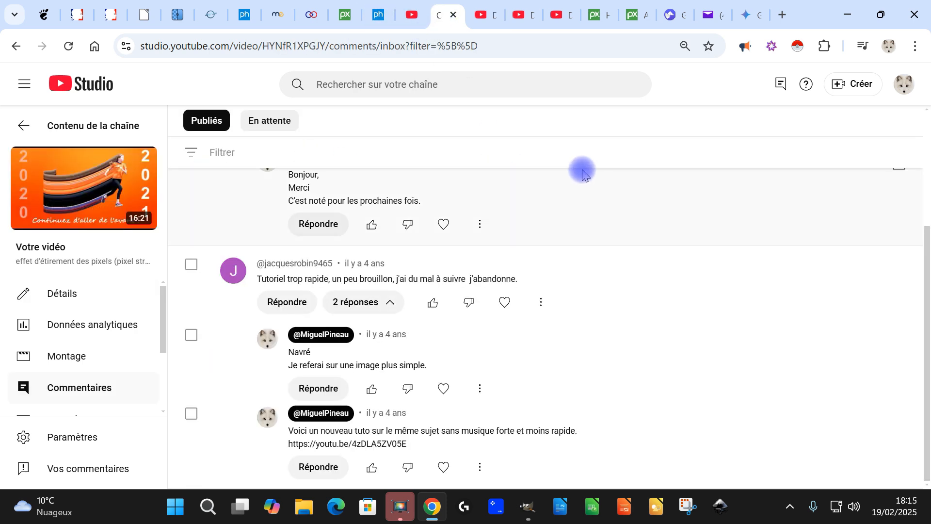
click(480, 20)
click(520, 18)
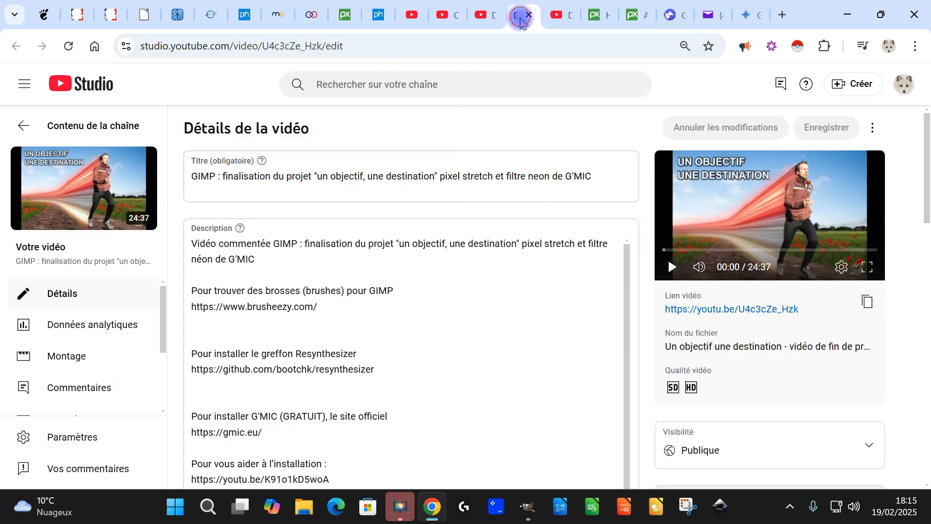
click(554, 22)
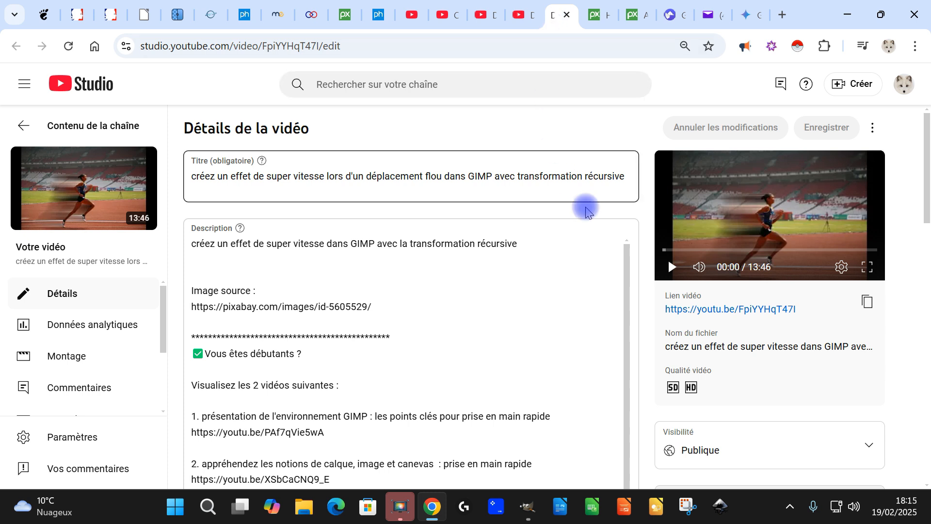
drag(511, 176, 625, 176)
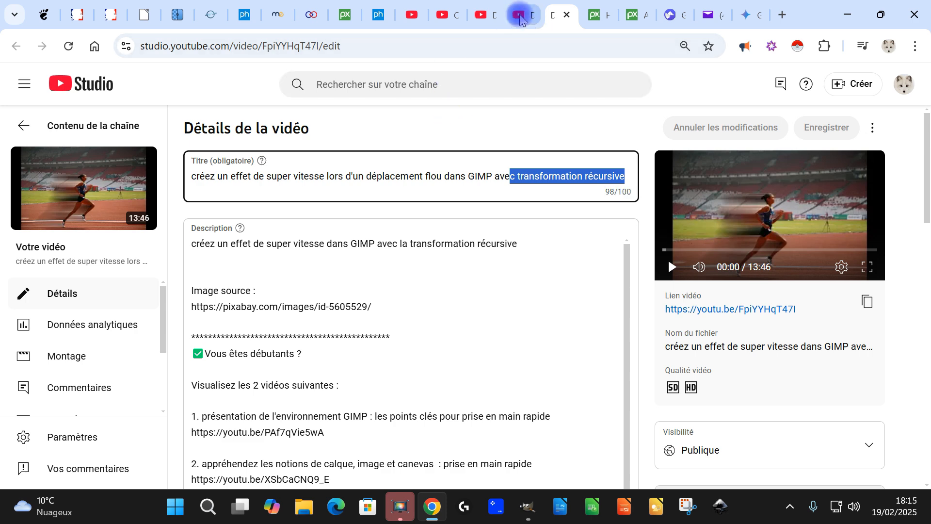
click(520, 16)
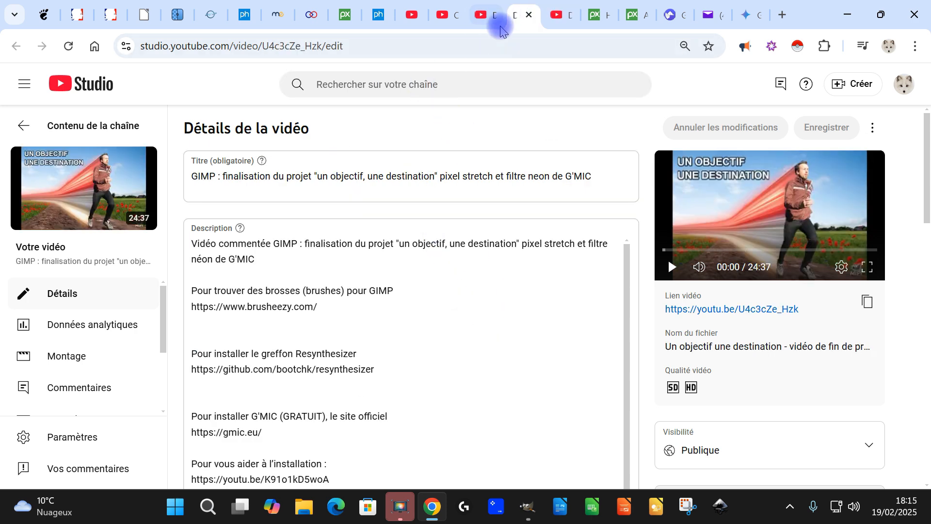
click(487, 14)
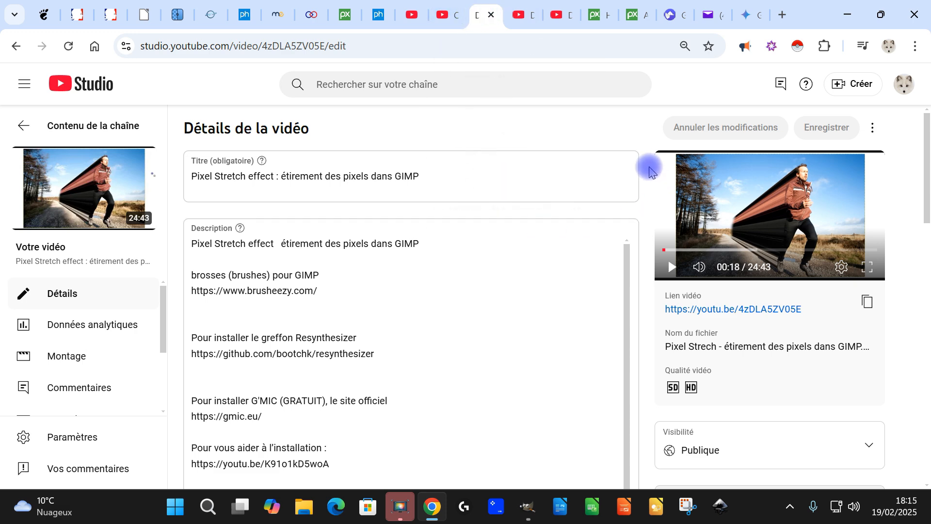
click(443, 14)
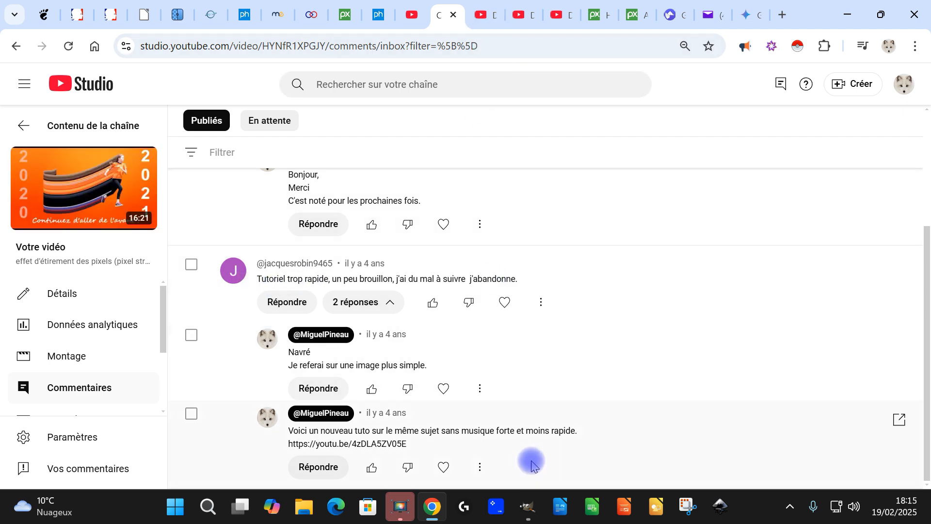
click(529, 509)
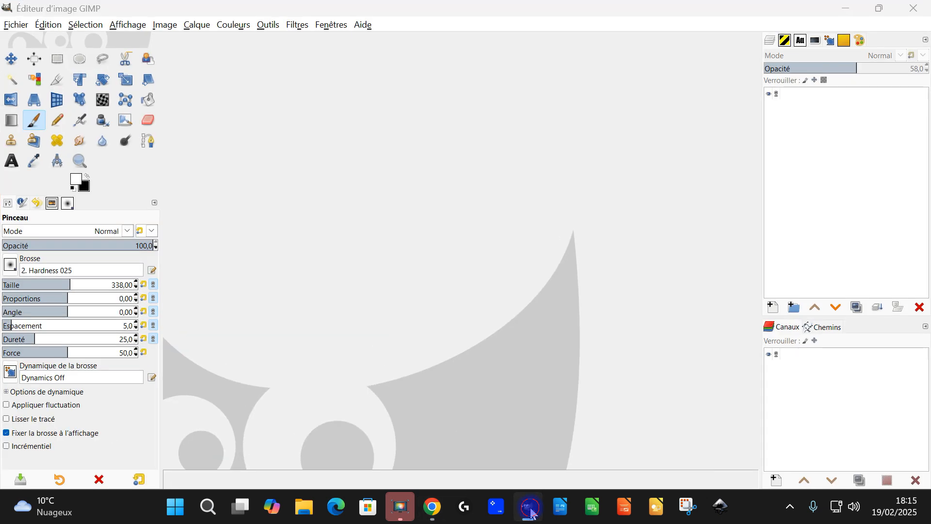
click(531, 512)
Open the Pixabay photo of the man running past the handprint wall at 1920×1275.
click(595, 16)
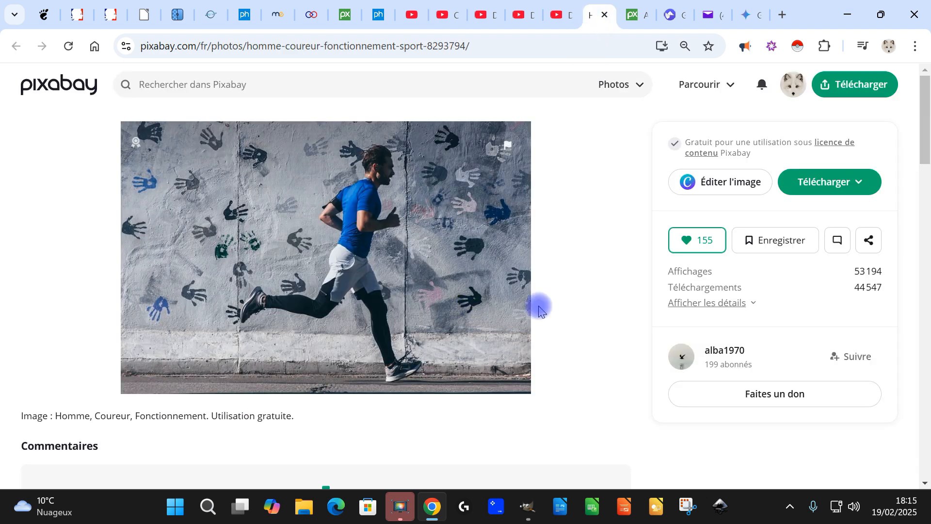
click(828, 184)
click(725, 280)
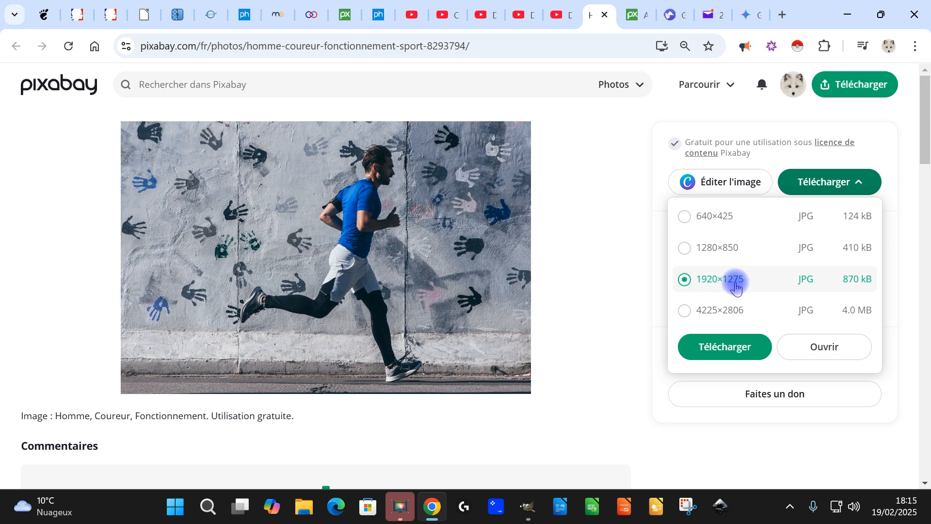
click(825, 348)
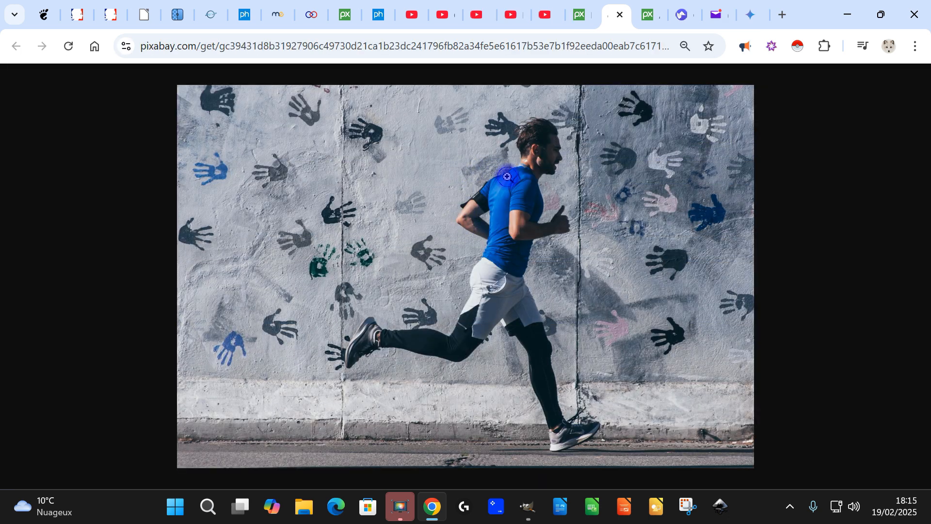
Copy the full-size runner photo and paste it into GIMP as a new image.
right_click(507, 177)
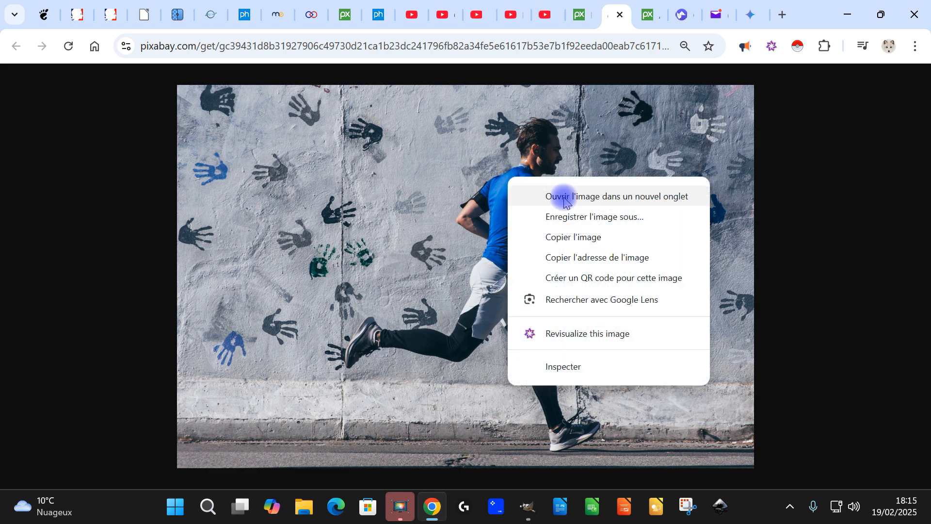
click(579, 237)
click(528, 506)
click(48, 24)
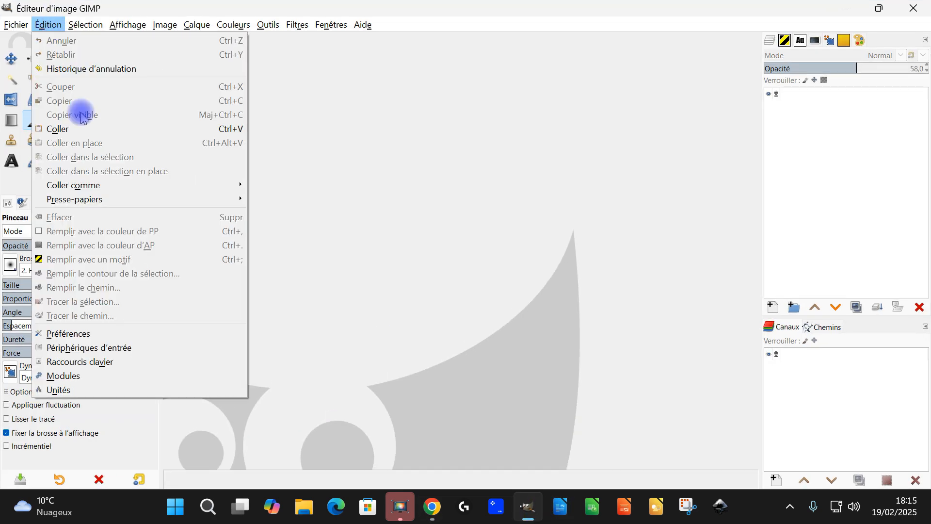
click(90, 127)
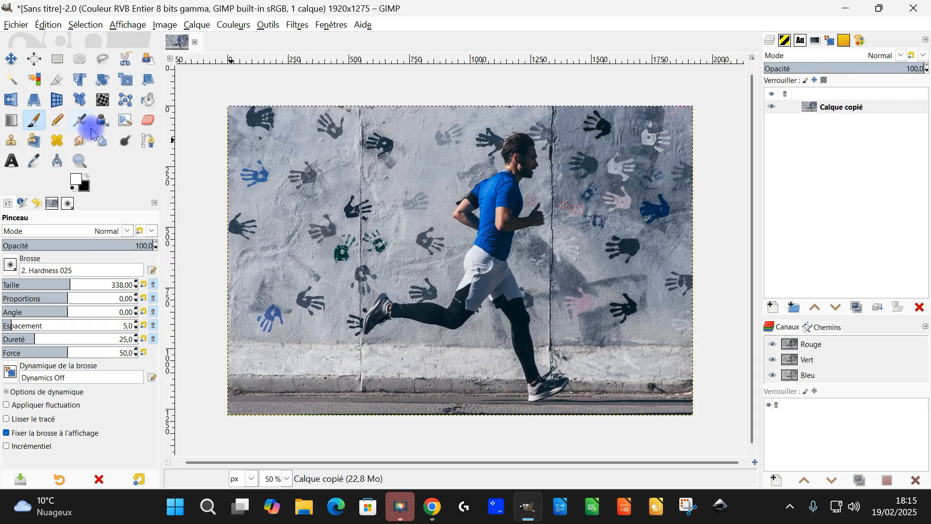
Rename the pasted layer as "original".
double_click(841, 106)
text(or)
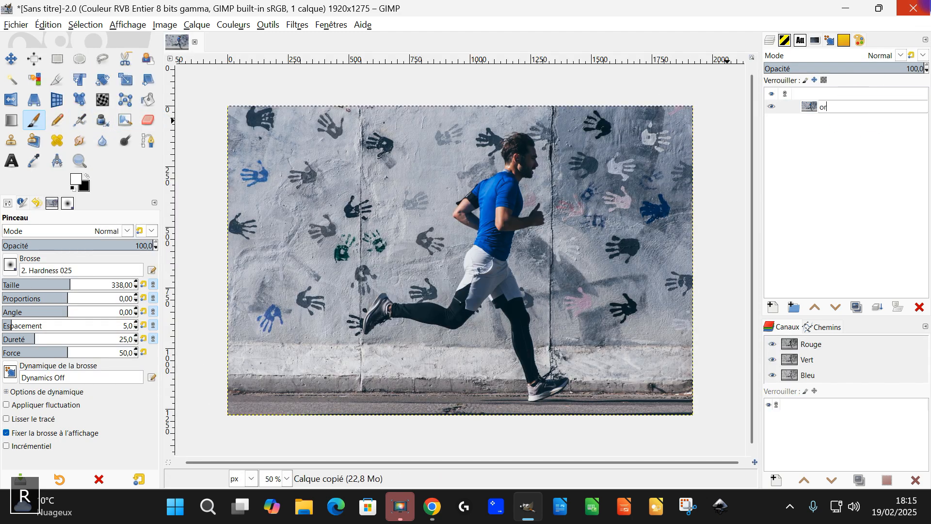
text(igin)
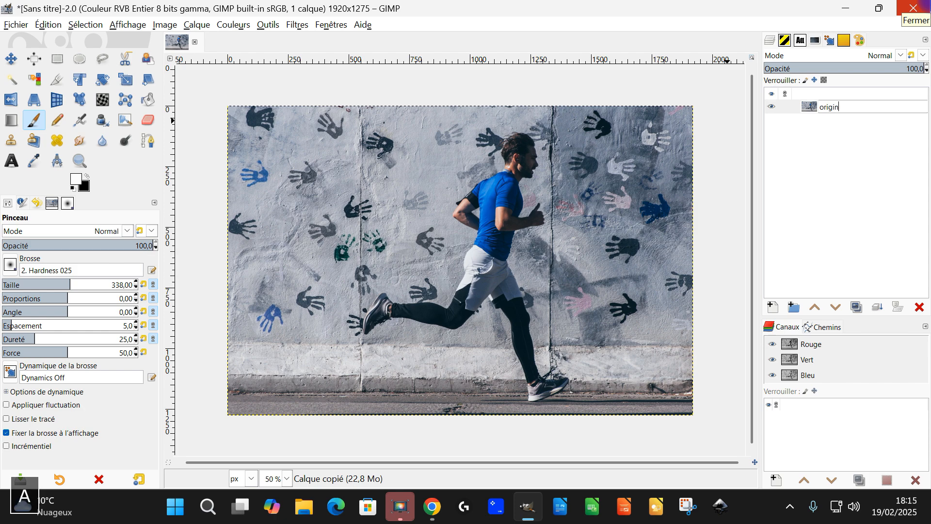
text(al)
key(Return)
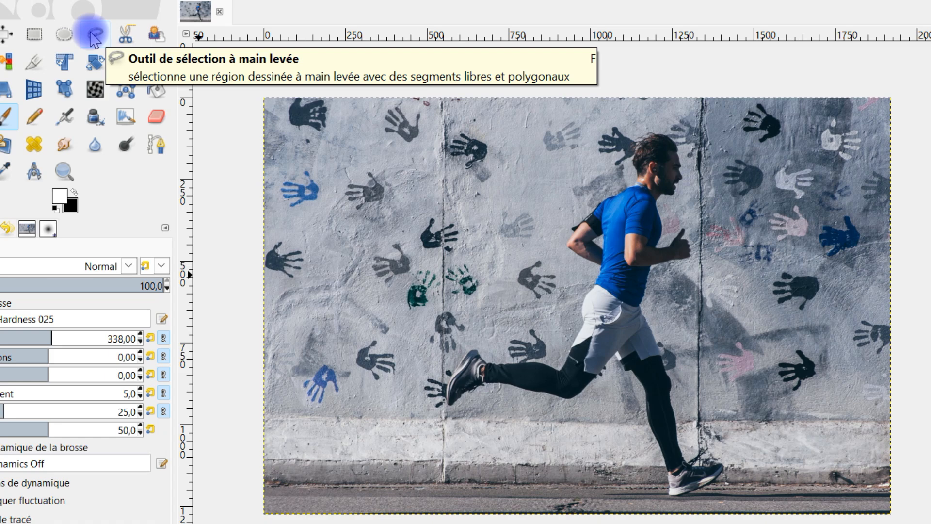
With the Free Select tool, trace a polygonal line from the runner's hair through the shoulder, elbow and shorts to the bent rear knee.
click(94, 38)
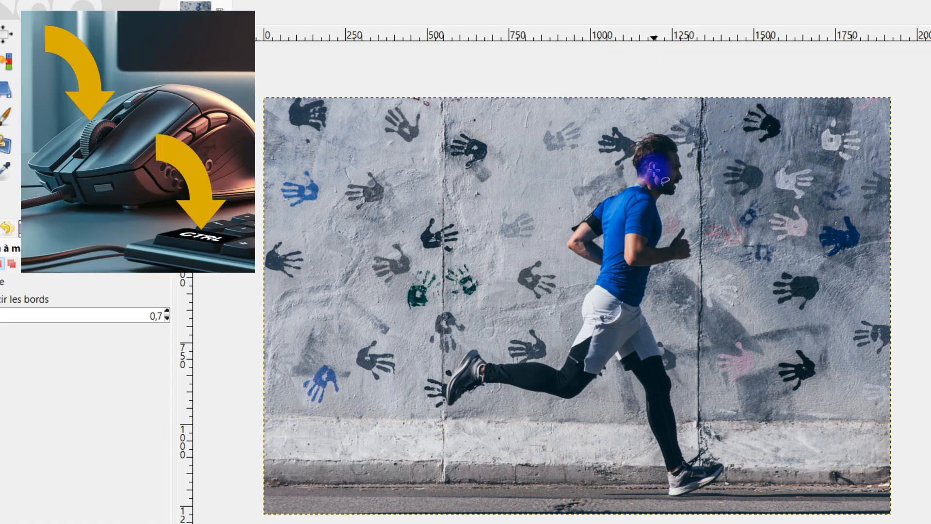
ctrl+scroll(653, 171, up, 2)
ctrl+scroll(651, 171, up, 1)
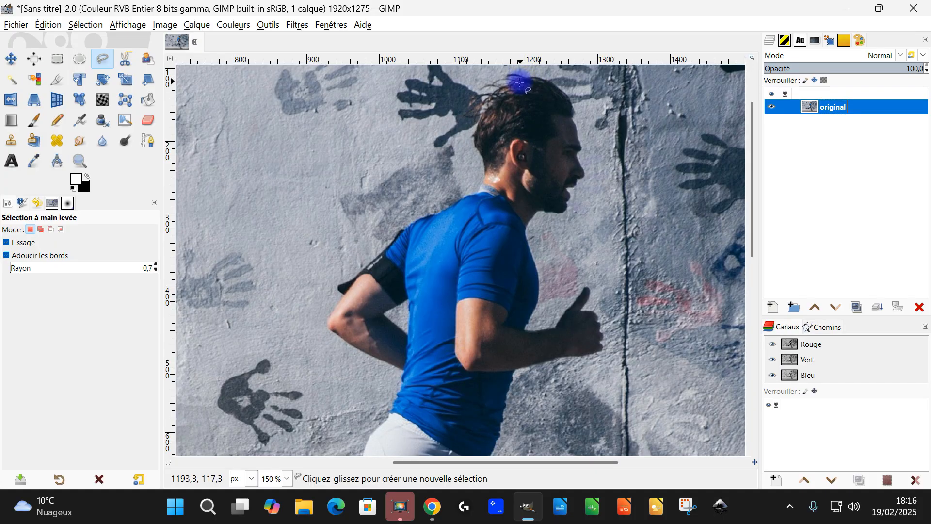
click(519, 82)
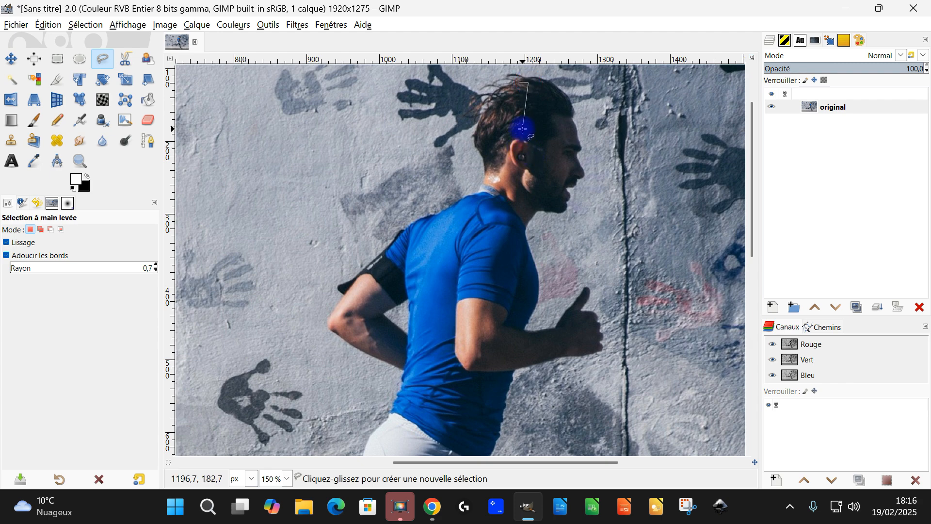
click(505, 194)
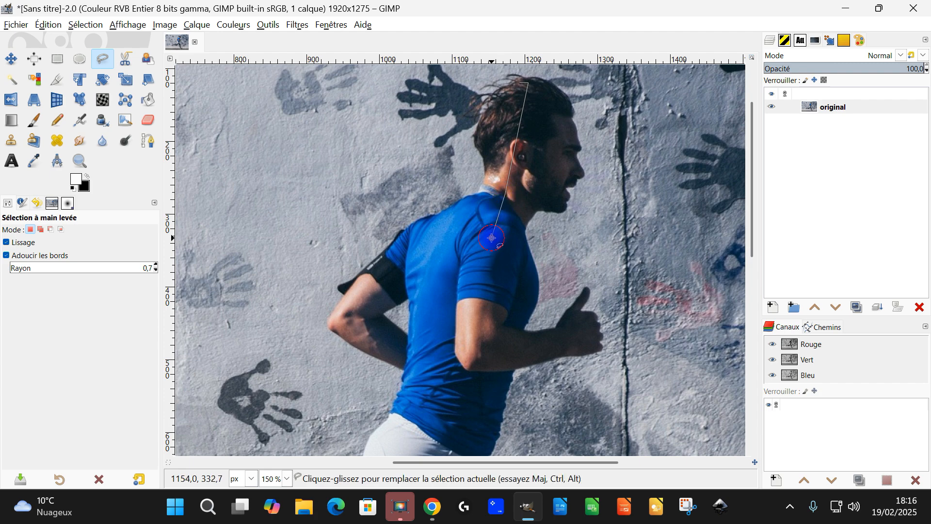
click(474, 270)
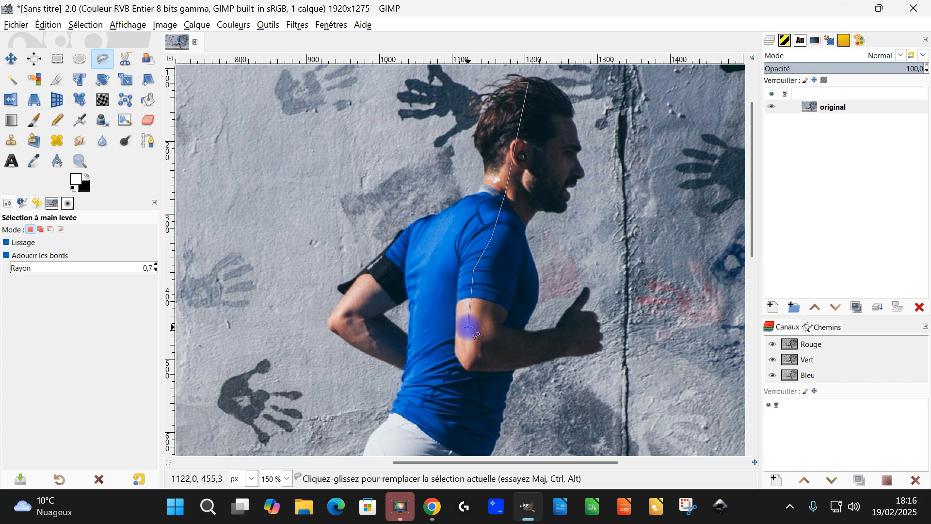
click(468, 327)
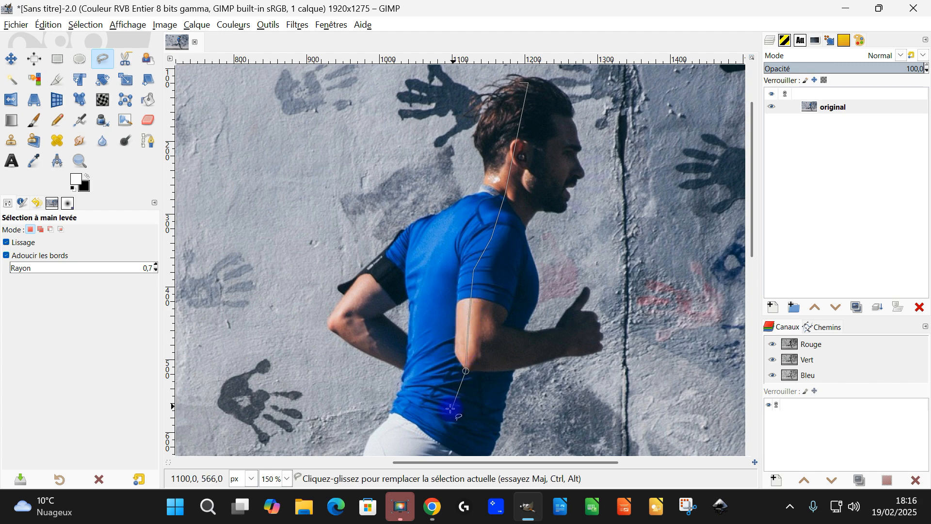
scroll(461, 339, down, 5)
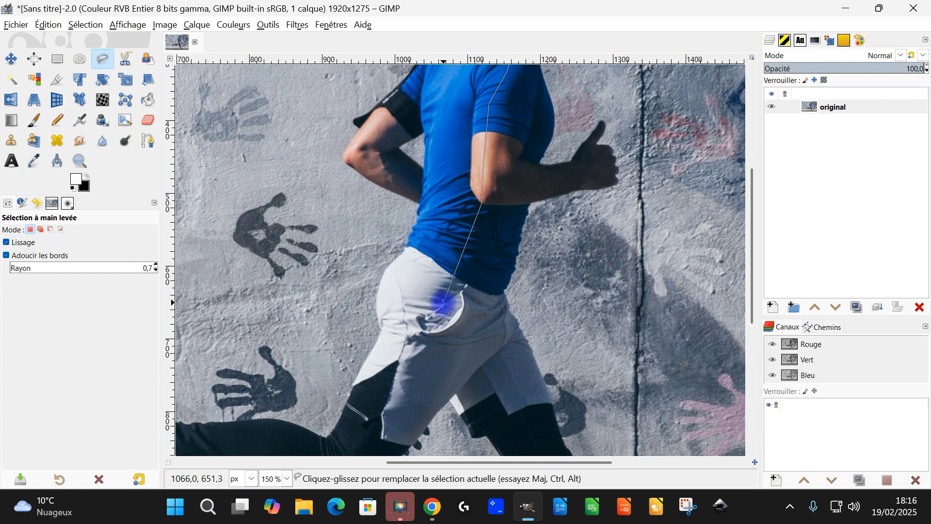
scroll(412, 349, down, 2)
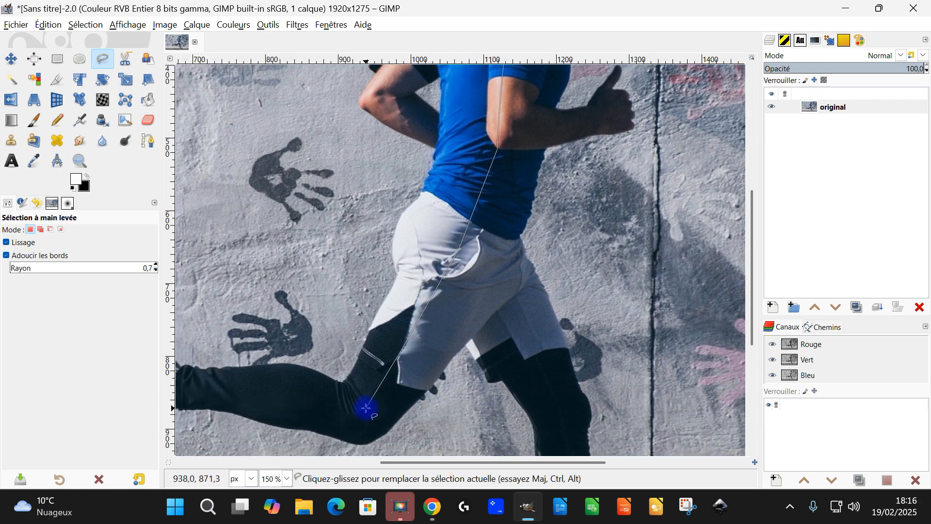
drag(477, 326, 619, 257)
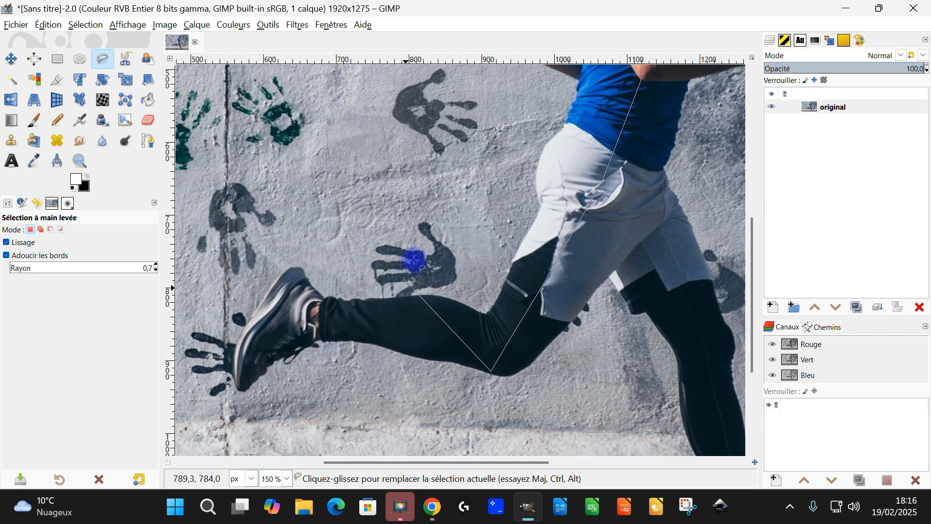
Turn the outline around at the knee and trace a closely parallel line back up through the thigh and shorts to the torso.
click(483, 368)
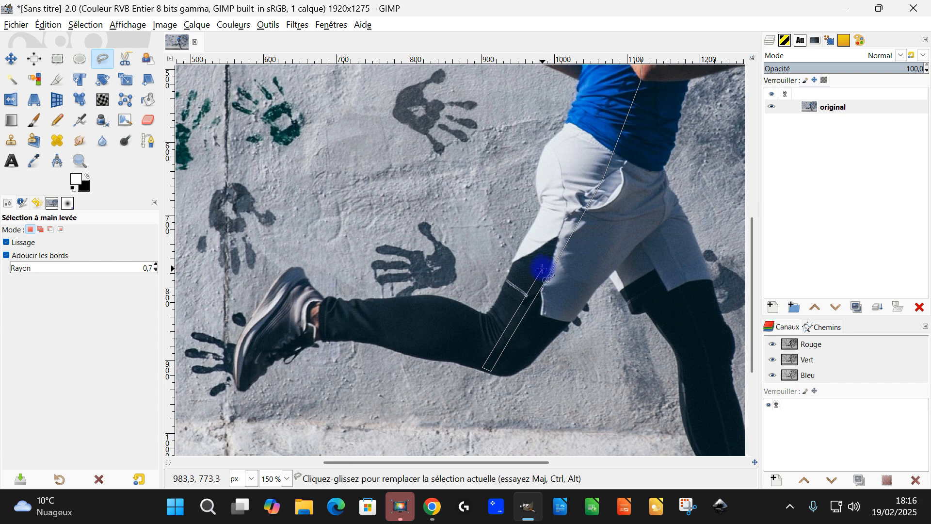
click(543, 268)
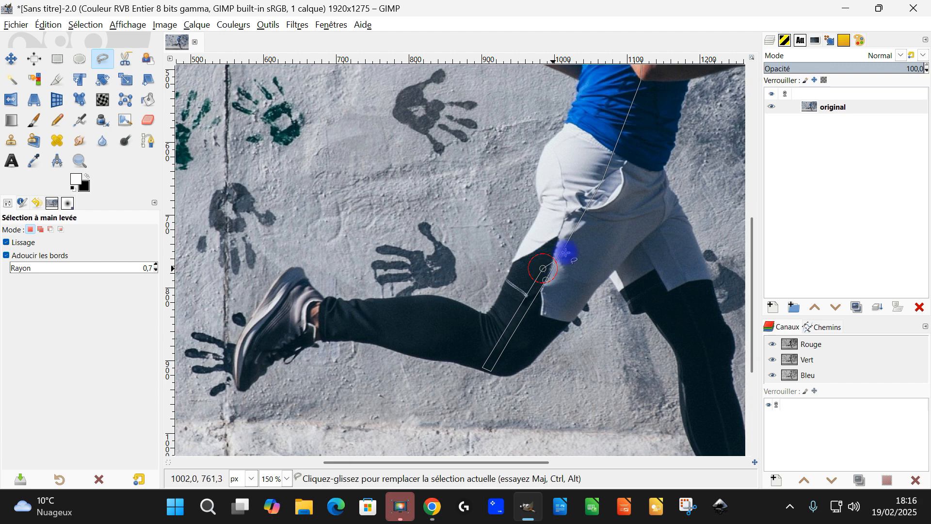
click(573, 213)
click(603, 180)
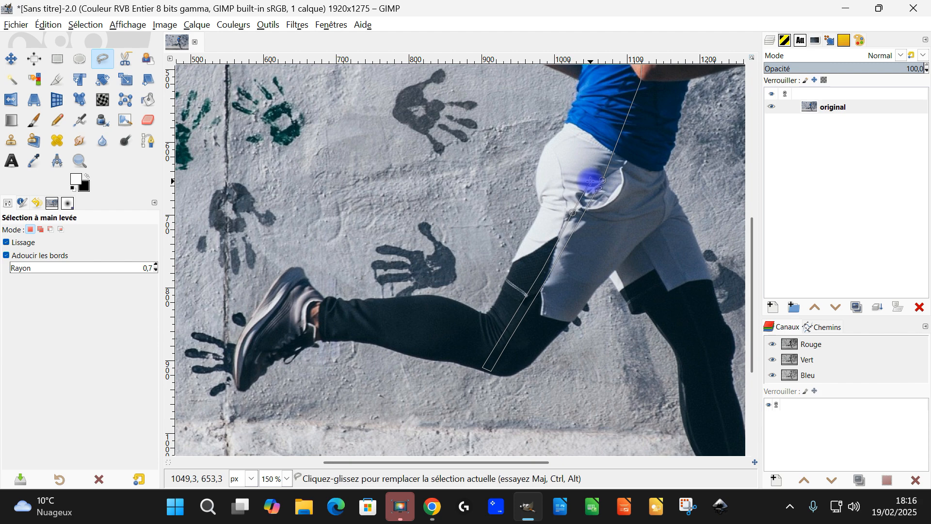
click(591, 183)
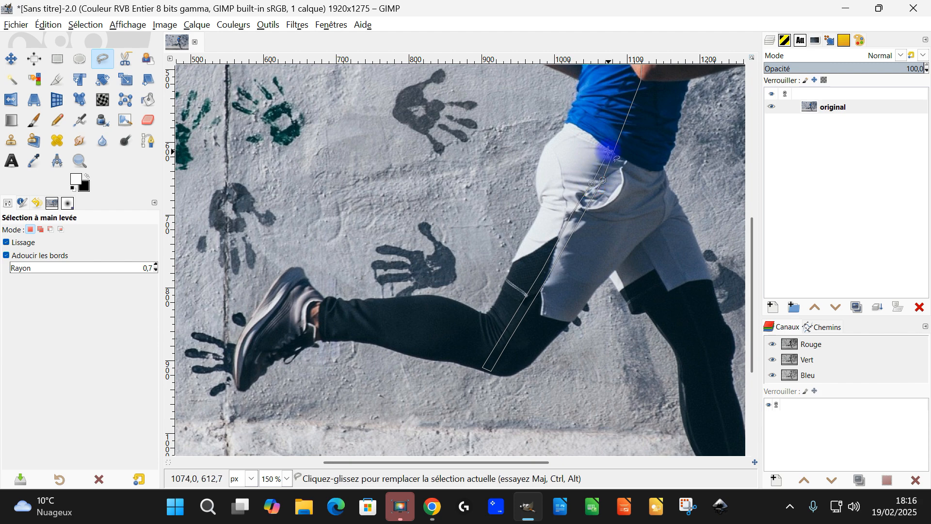
mouse_move(652, 103)
mouse_down()
mouse_move(526, 359)
mouse_move(511, 455)
mouse_up()
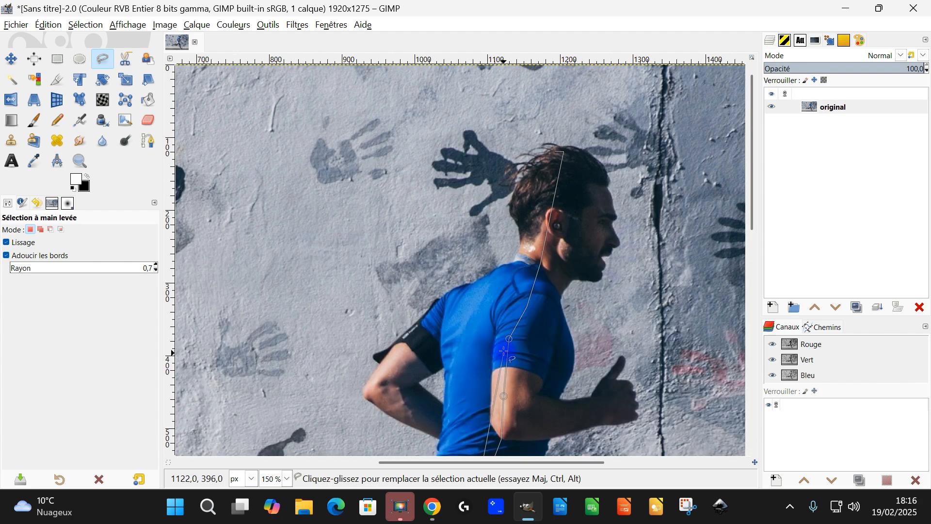
Continue the parallel line up the arm, shoulder and neck, and close the thin strip selection at the starting point in the hair.
click(499, 382)
click(503, 356)
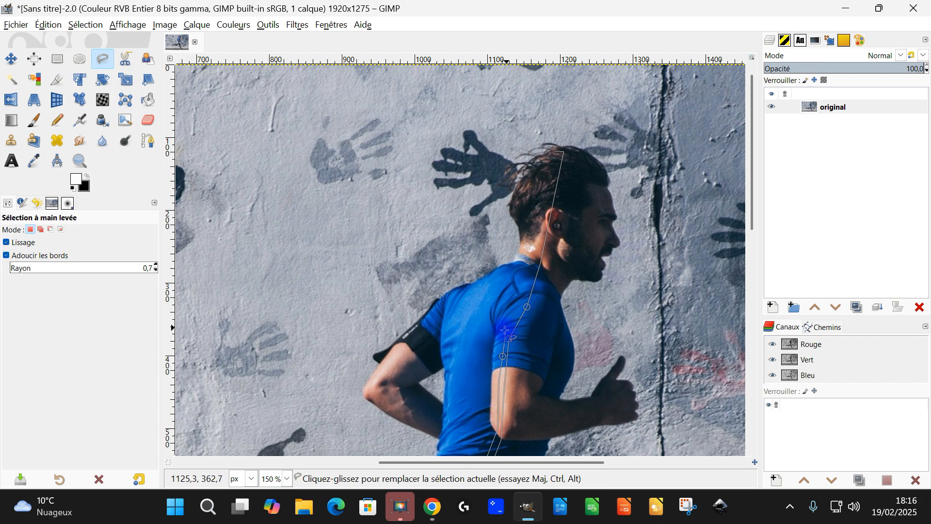
click(505, 331)
click(523, 295)
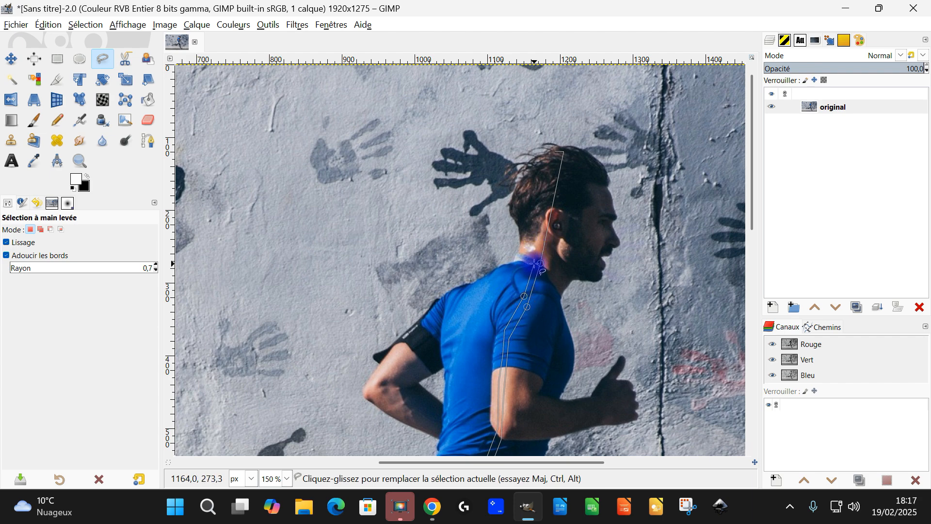
click(532, 263)
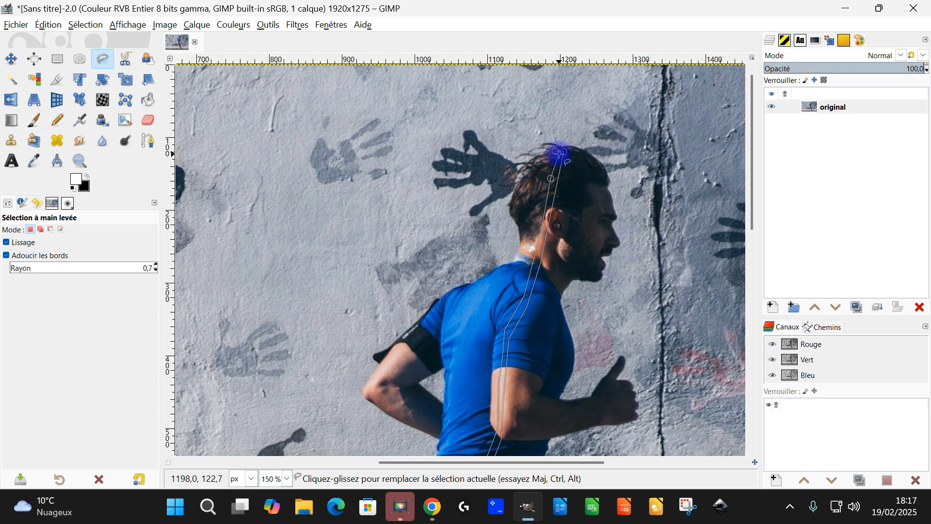
click(556, 151)
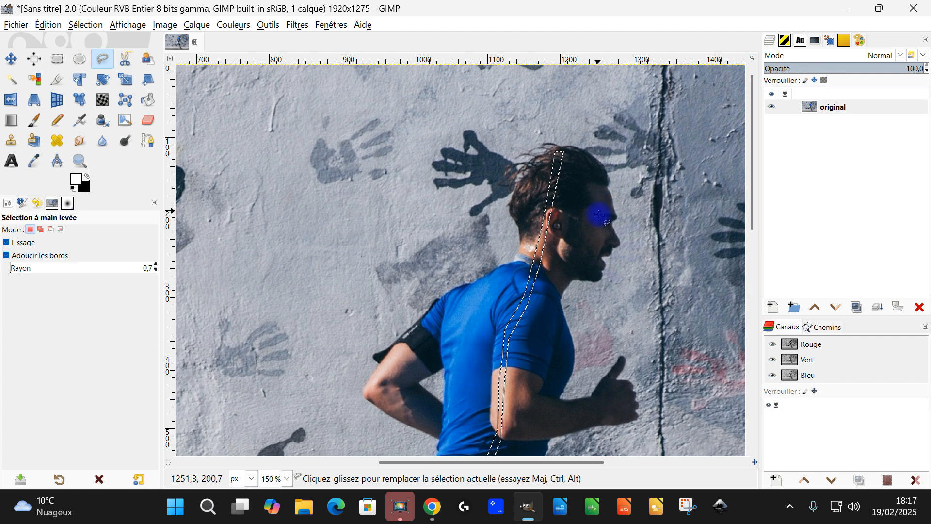
Move the strip selection's two upper corner points up to the outer edge of the runner's hair and commit the selection.
click(559, 155)
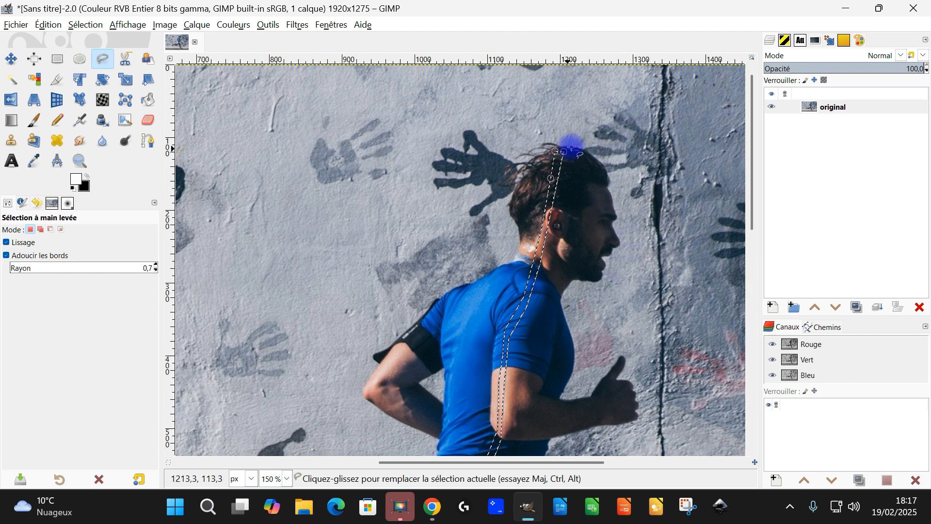
scroll(572, 146, up, 3)
scroll(553, 146, up, 4)
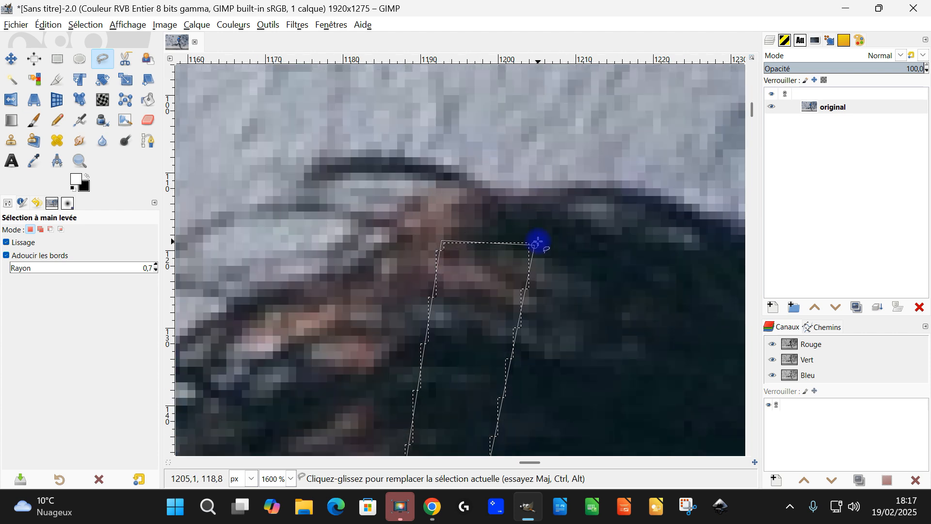
scroll(531, 256, up, 1)
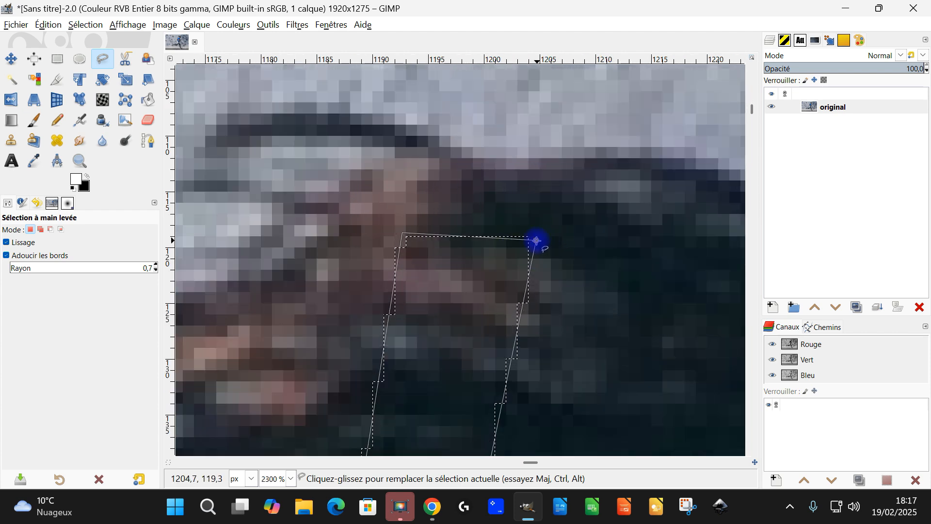
drag(536, 241, 546, 156)
drag(404, 232, 441, 149)
scroll(488, 190, down, 8)
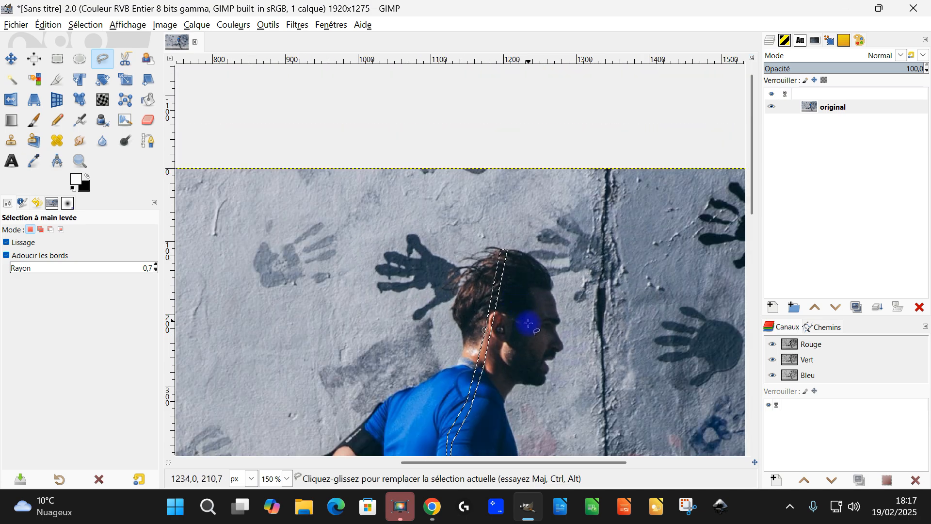
drag(528, 324, 532, 139)
scroll(532, 139, down, 2)
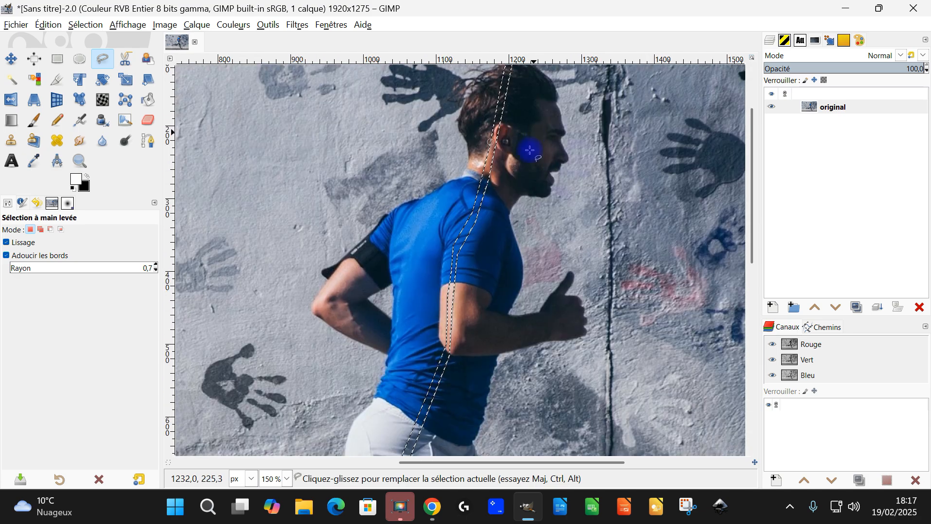
scroll(482, 284, up, 2)
scroll(513, 258, down, 2)
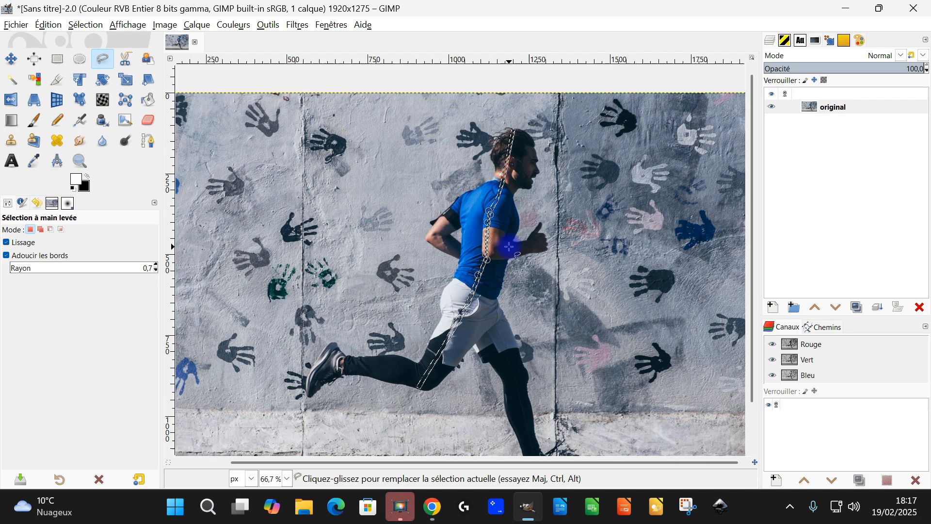
drag(518, 234, 517, 260)
scroll(509, 280, up, 2)
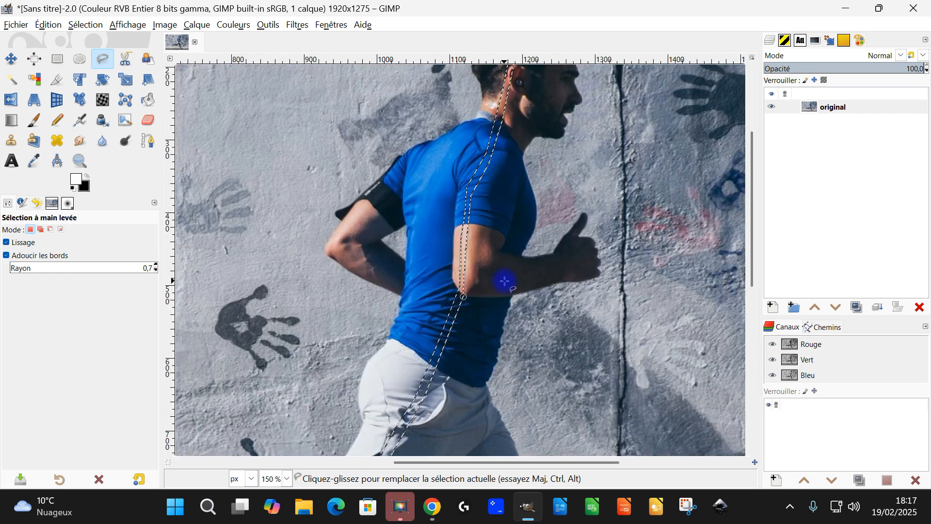
key(Return)
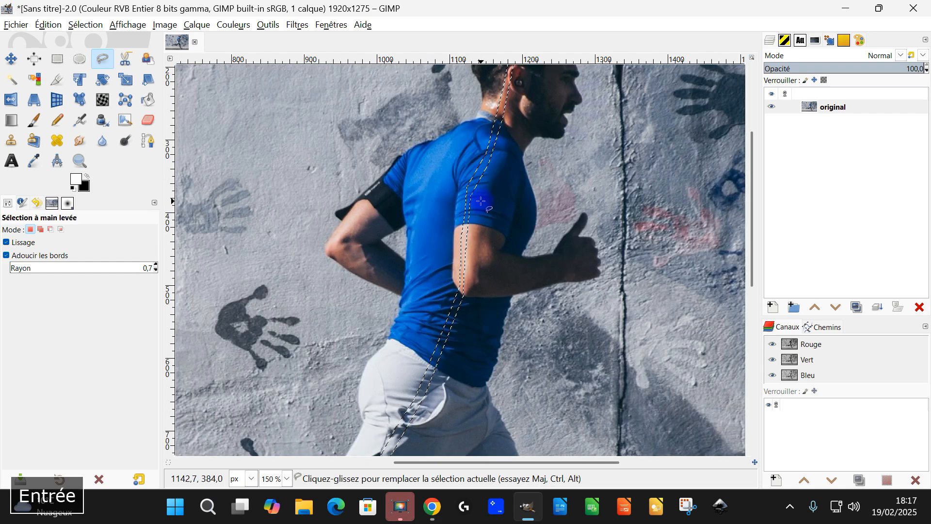
Copy the selected strip from the "original" layer and paste it as a new layer.
click(50, 25)
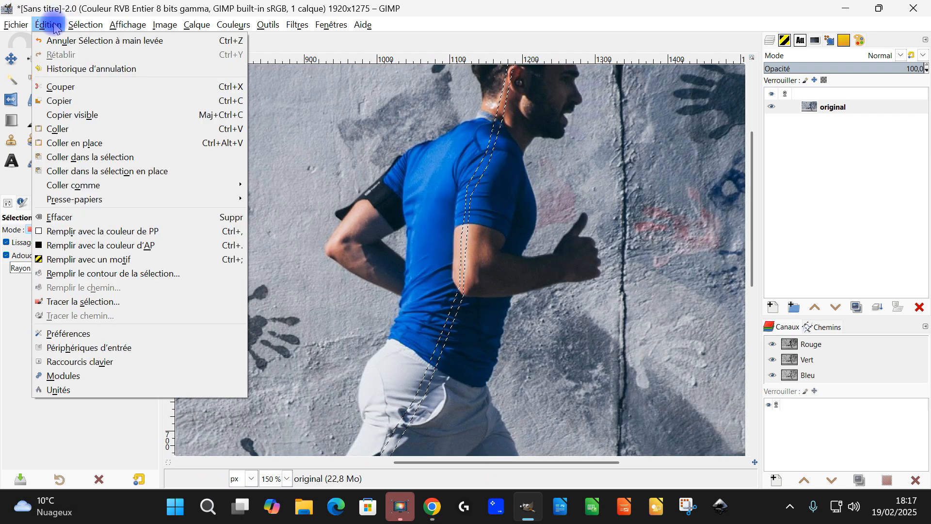
click(60, 102)
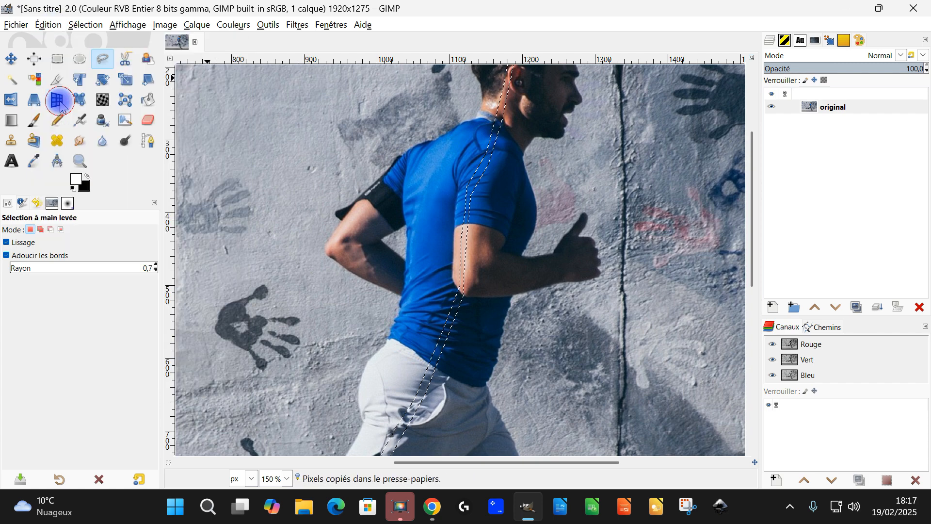
click(48, 25)
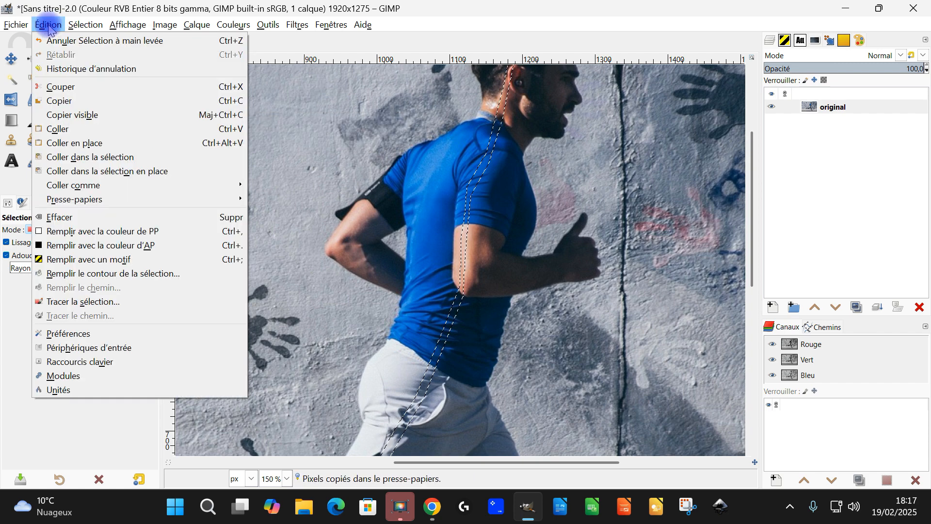
click(70, 130)
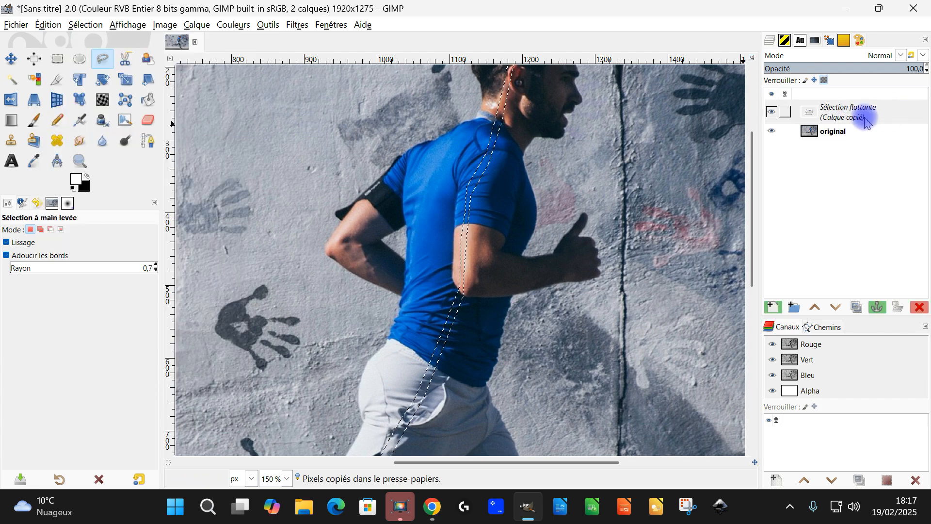
click(772, 307)
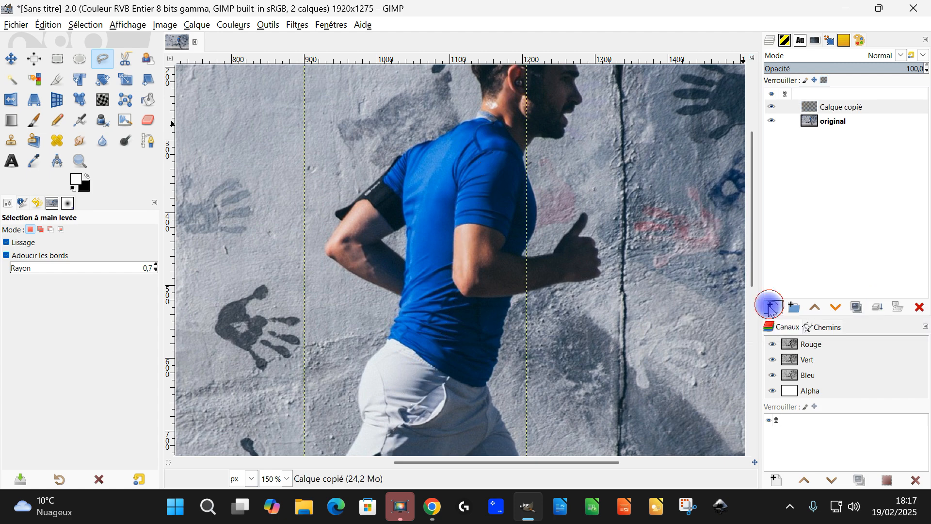
Rename the pasted strip layer as "pixels".
double_click(833, 107)
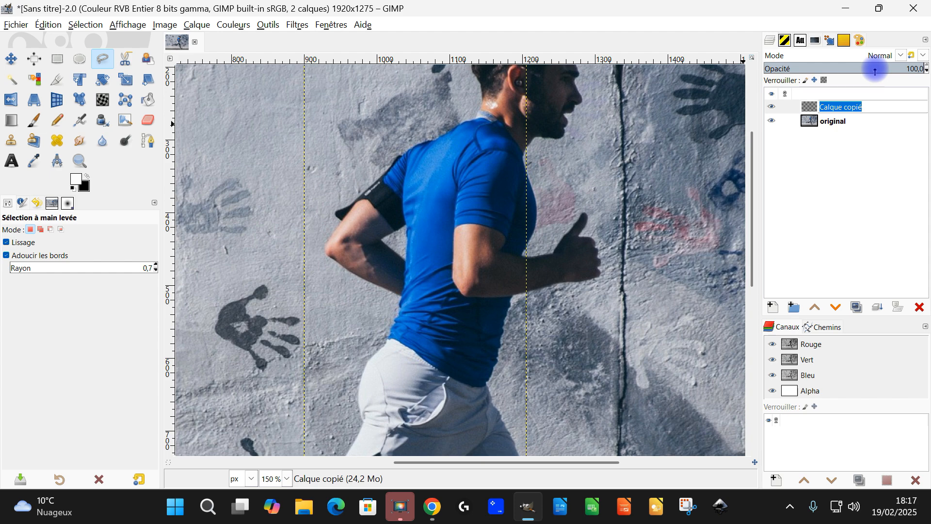
text(p)
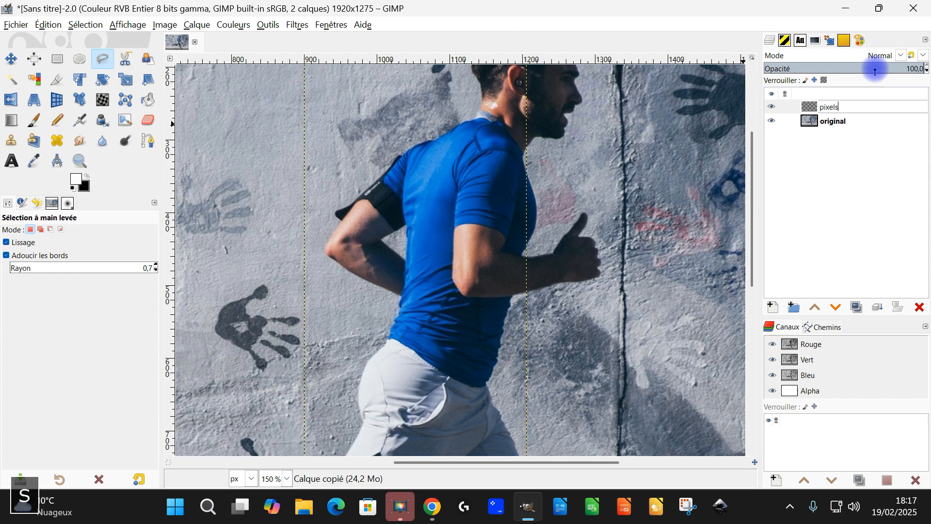
text(ixels)
key(Return)
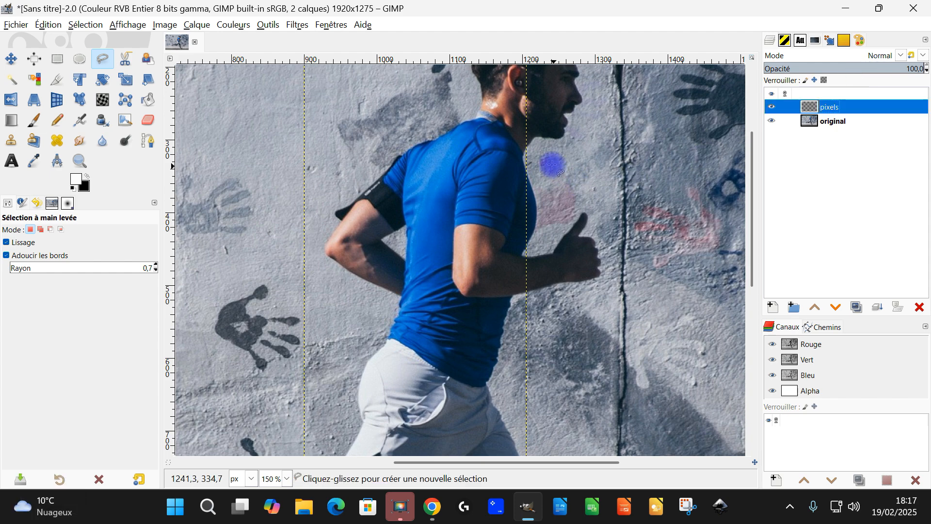
Turn off edge feathering for the Free Select tool before selecting on the rear shoe.
scroll(508, 142, down, 2)
drag(478, 294, 491, 339)
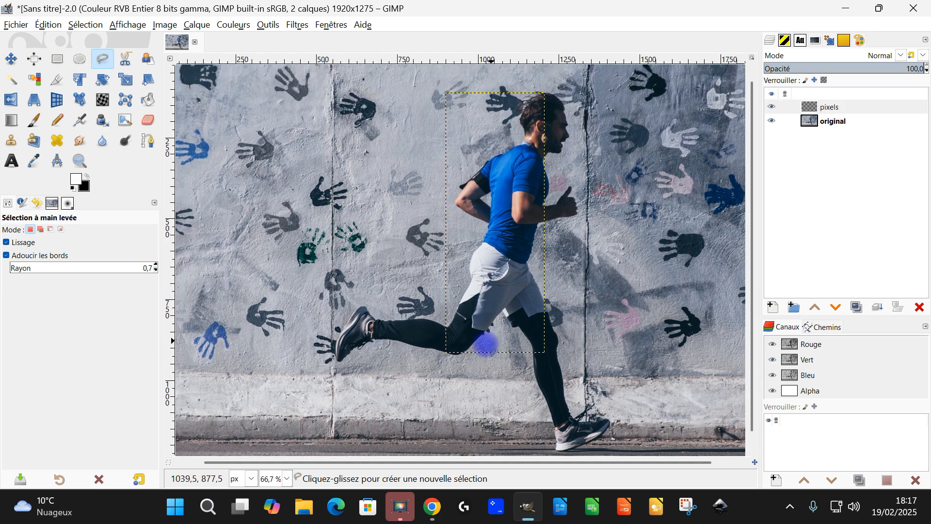
scroll(397, 334, up, 1)
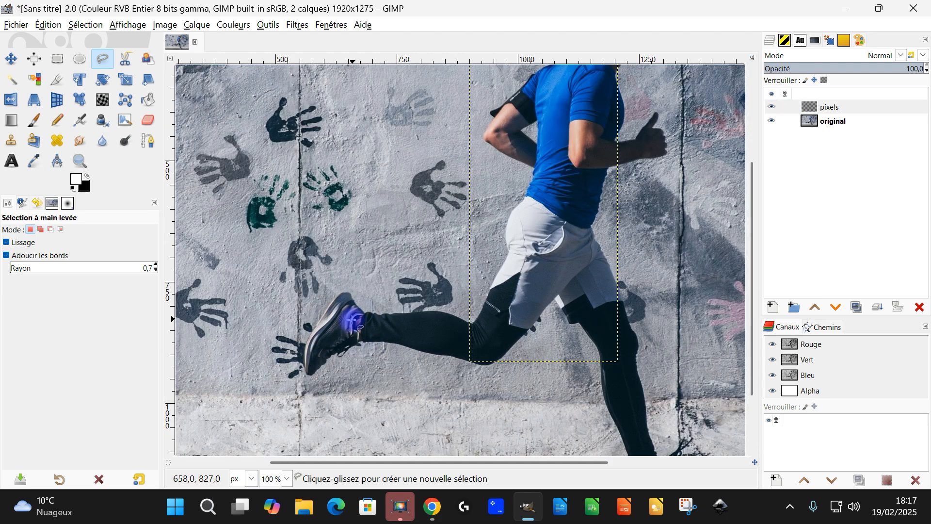
scroll(315, 329, up, 2)
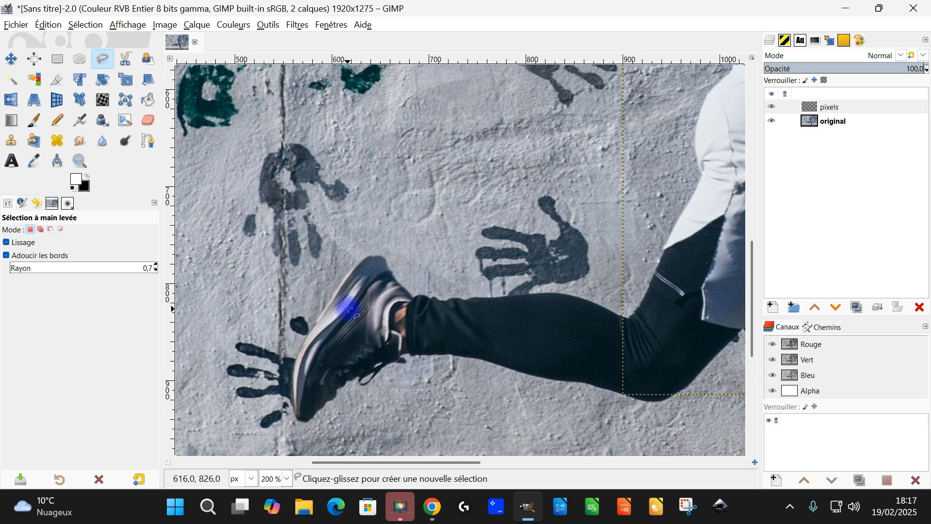
scroll(370, 310, down, 2)
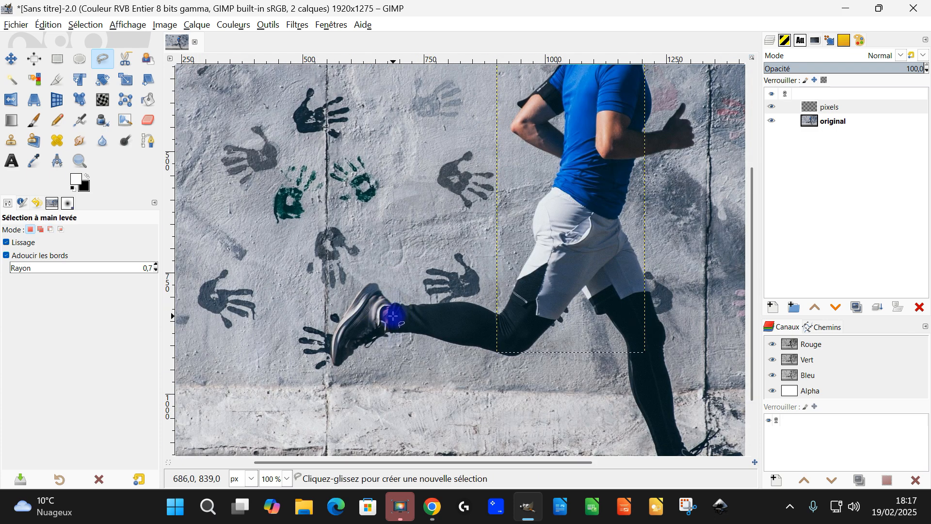
scroll(359, 310, up, 2)
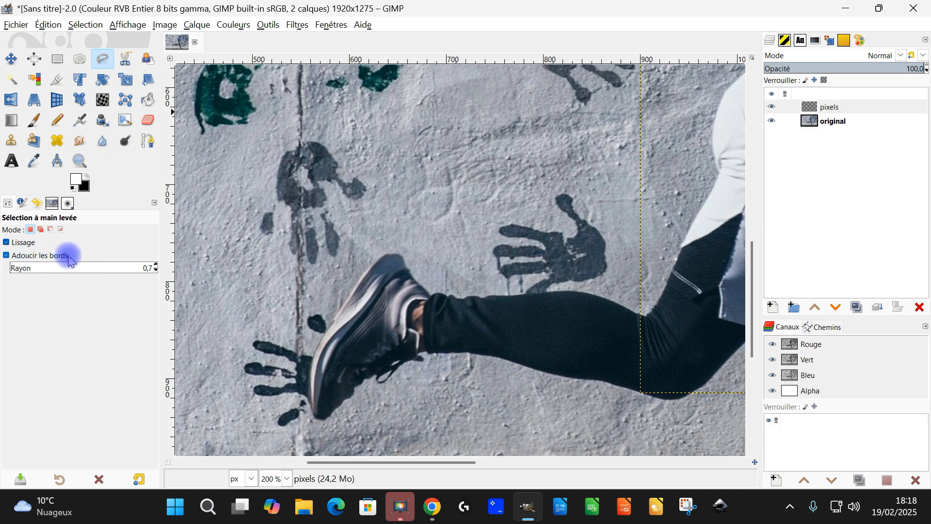
click(44, 256)
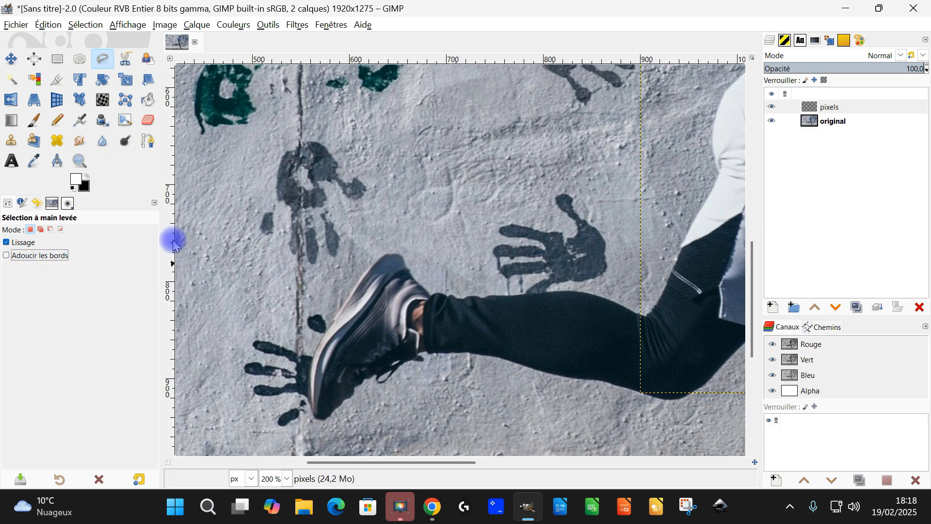
Trace a Free Select line along the rear shoe's sole from the heel down to the toe tip.
ctrl+scroll(368, 270, up, 2)
drag(411, 301, 475, 210)
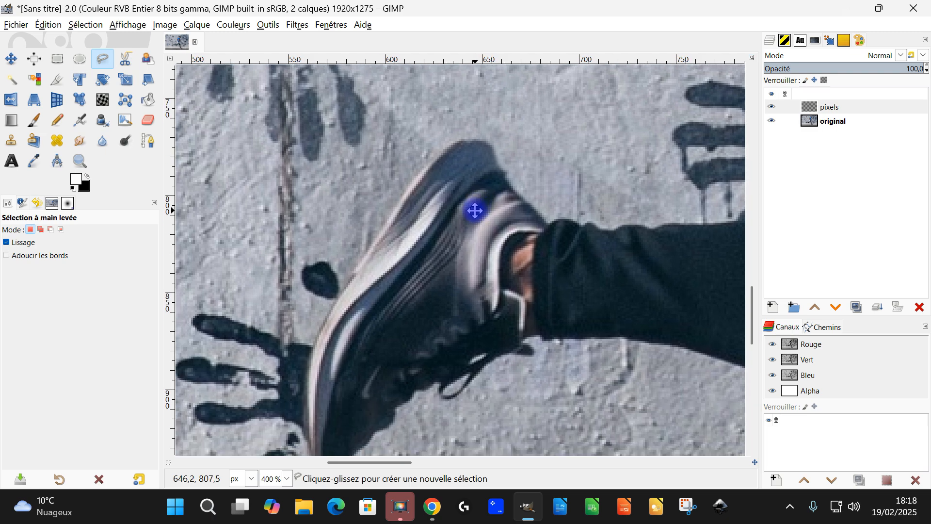
click(476, 143)
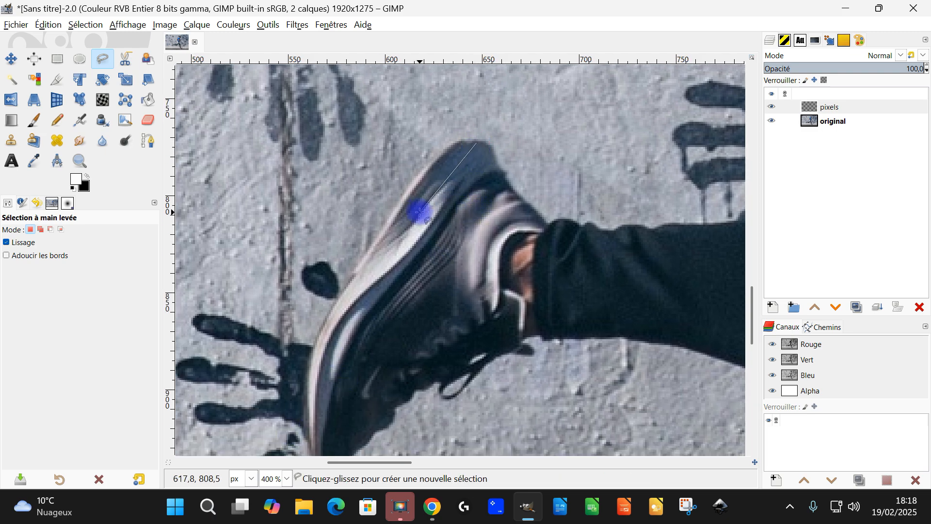
click(324, 342)
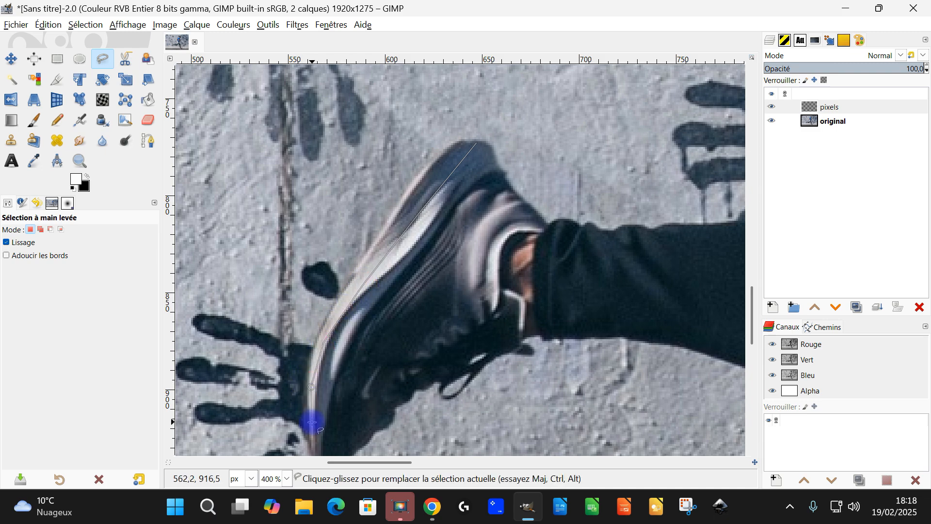
scroll(377, 397, down, 3)
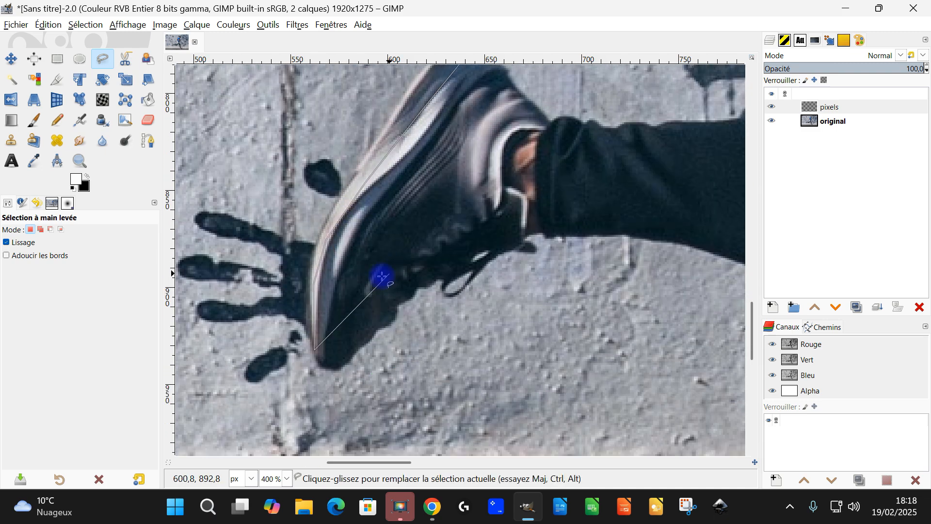
click(319, 364)
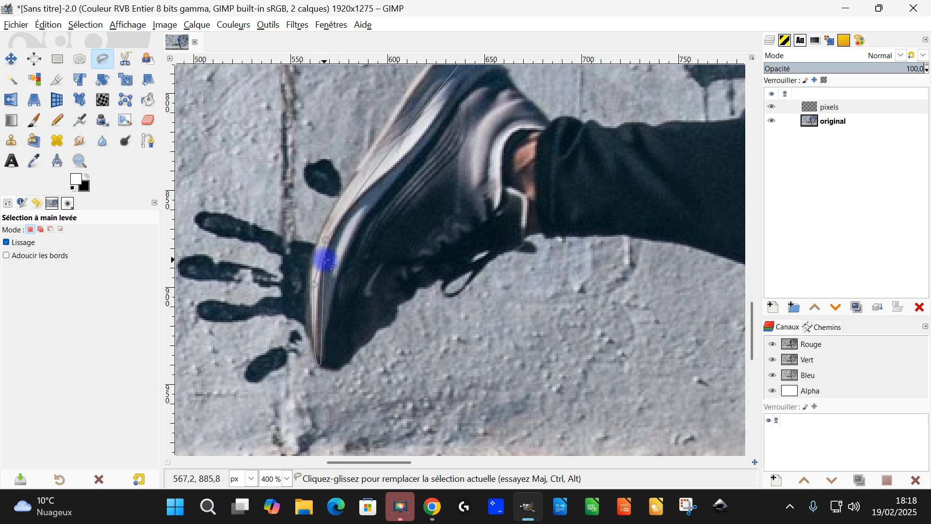
Trace a closely parallel line back up the shoe's midsole to the heel and close the thin strip selection.
click(333, 266)
click(374, 197)
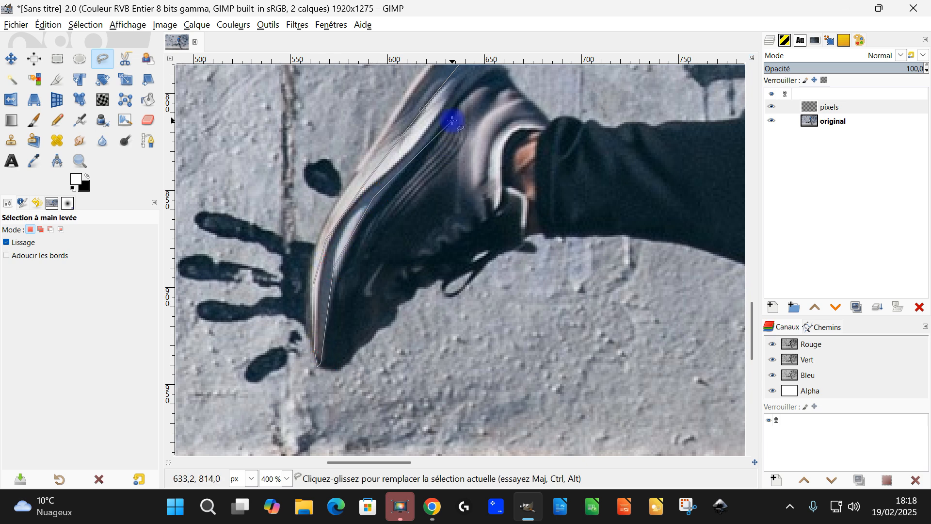
drag(455, 121, 436, 299)
click(419, 290)
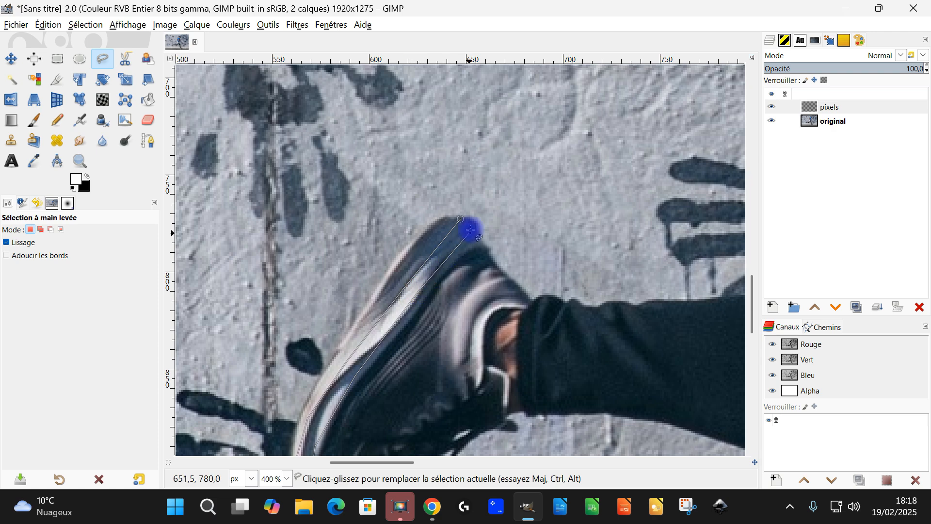
scroll(462, 219, down, 5)
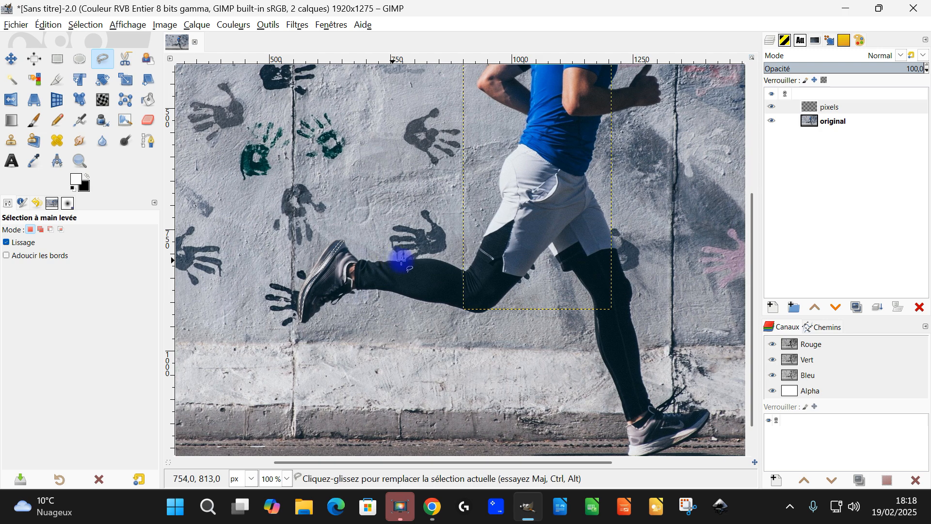
Make the "original" layer active, switch Free Select to add to the current selection, and commit the shoe strip.
drag(659, 432, 589, 378)
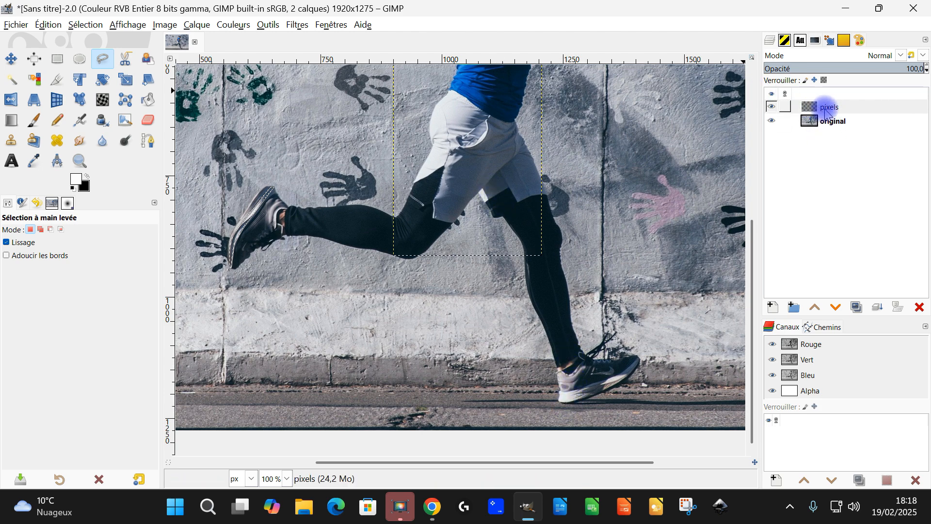
click(811, 126)
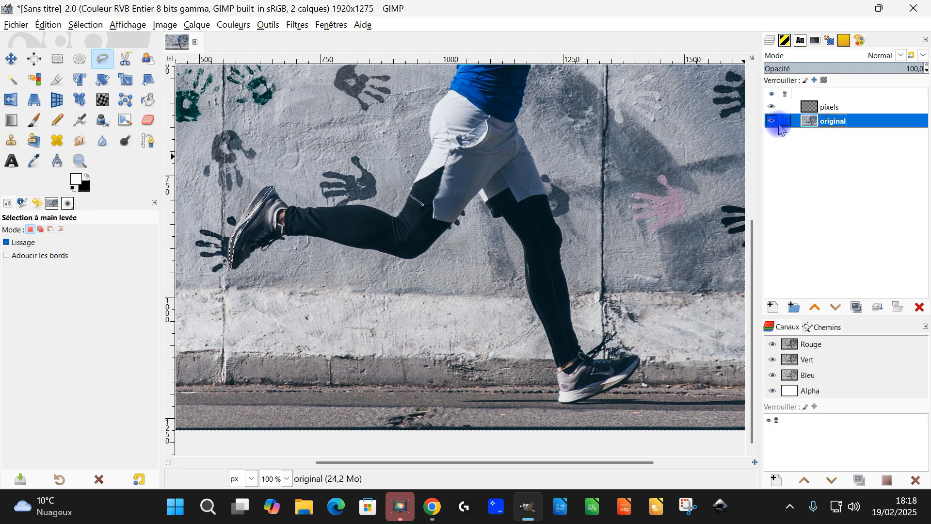
drag(236, 239, 274, 267)
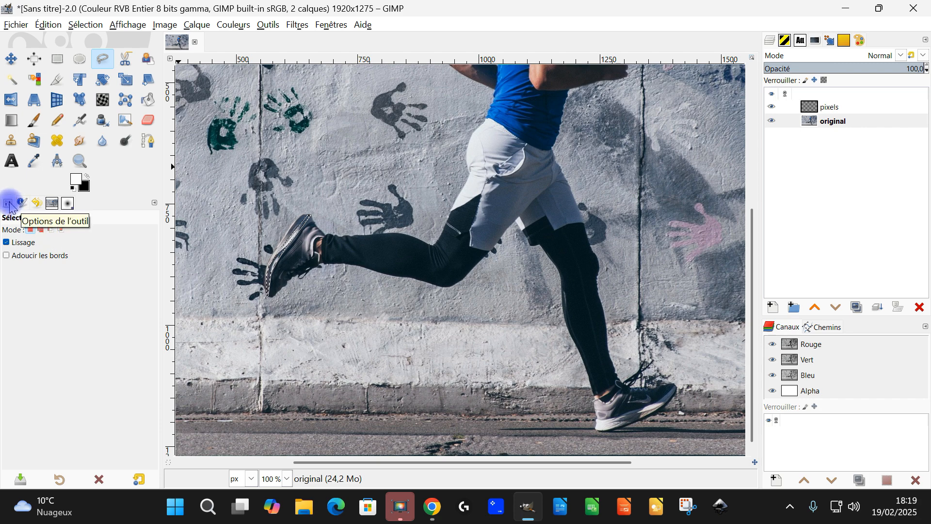
click(38, 230)
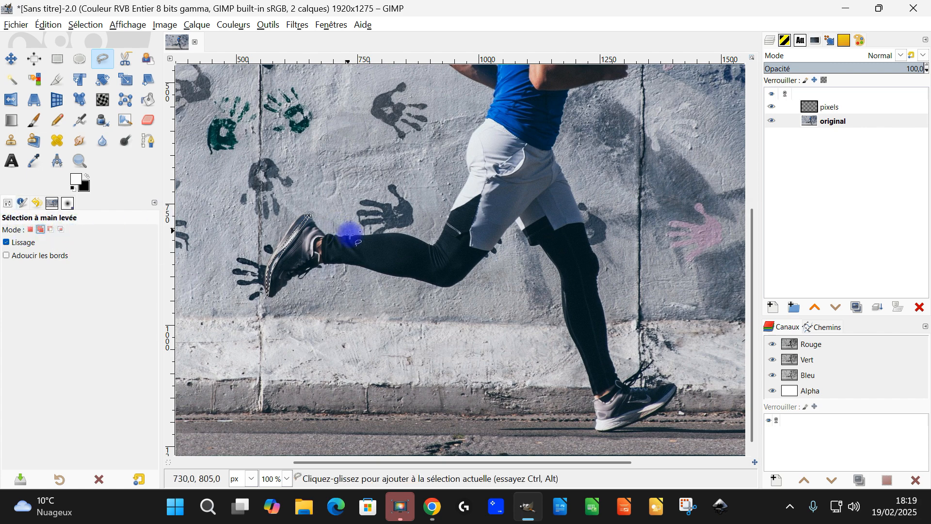
key(Return)
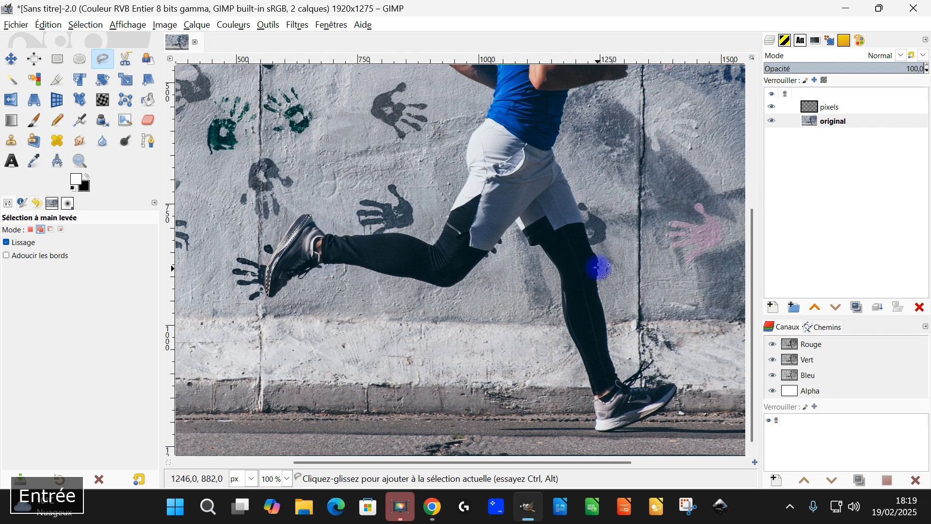
Start a Free Select line at the front leg's inner shorts edge and trace it down the back of the thigh past the knee.
scroll(598, 267, right, 3)
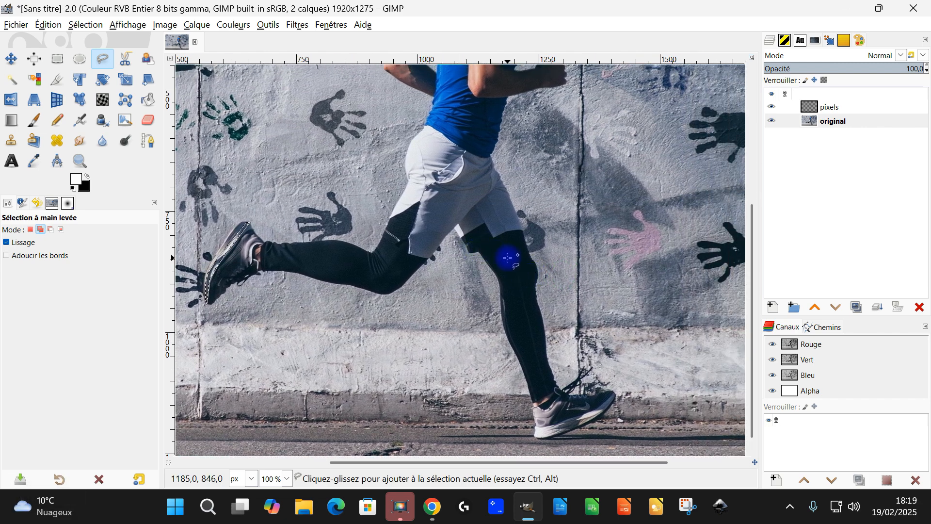
scroll(487, 230, up, 3)
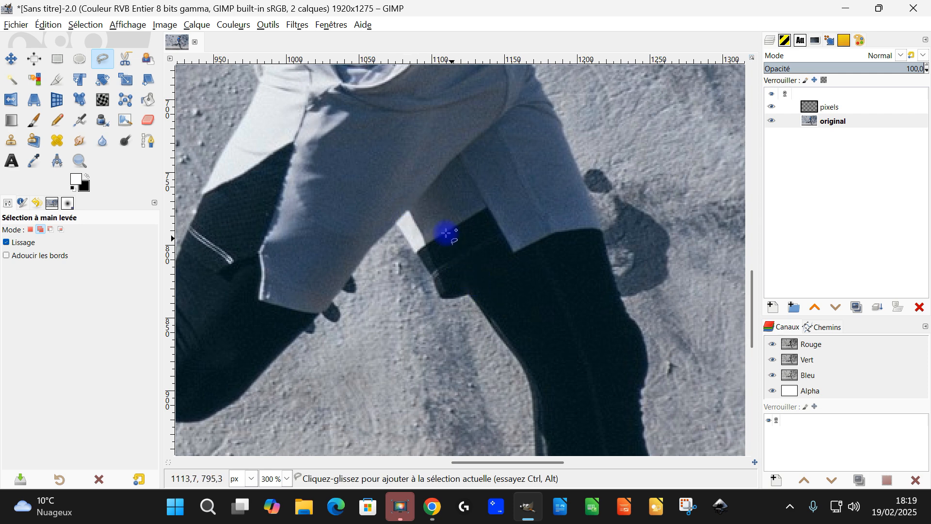
key(Return)
drag(450, 235, 617, 244)
scroll(617, 243, down, 3)
scroll(403, 255, up, 3)
scroll(397, 215, down, 3)
scroll(607, 174, up, 3)
drag(608, 175, 474, 224)
click(472, 288)
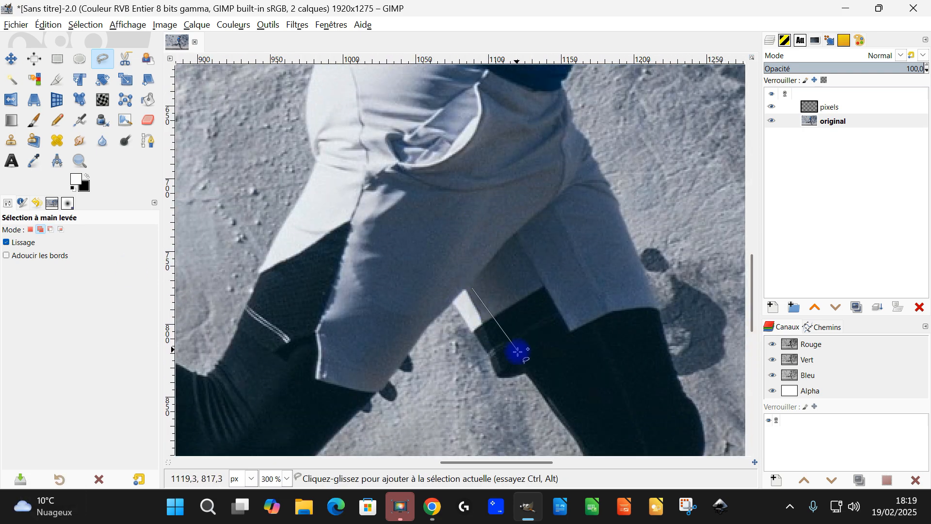
drag(529, 362, 463, 241)
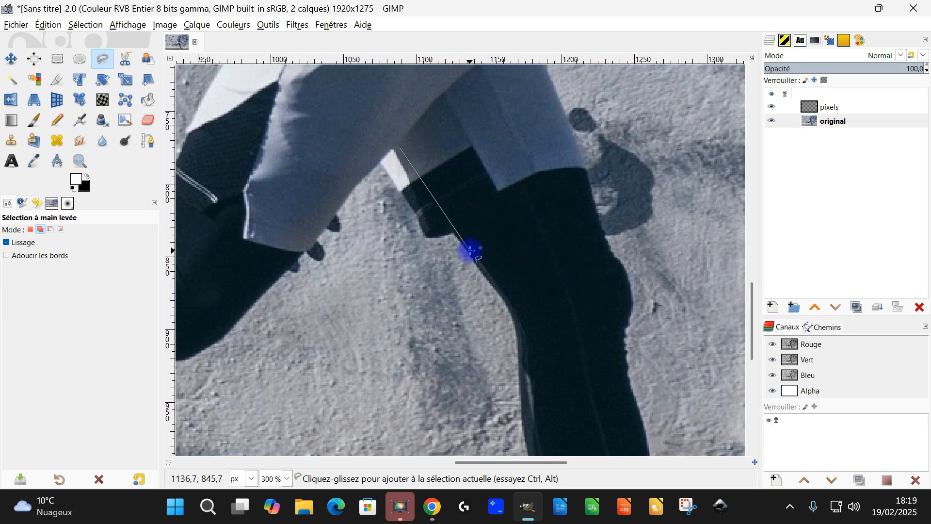
drag(525, 320, 495, 25)
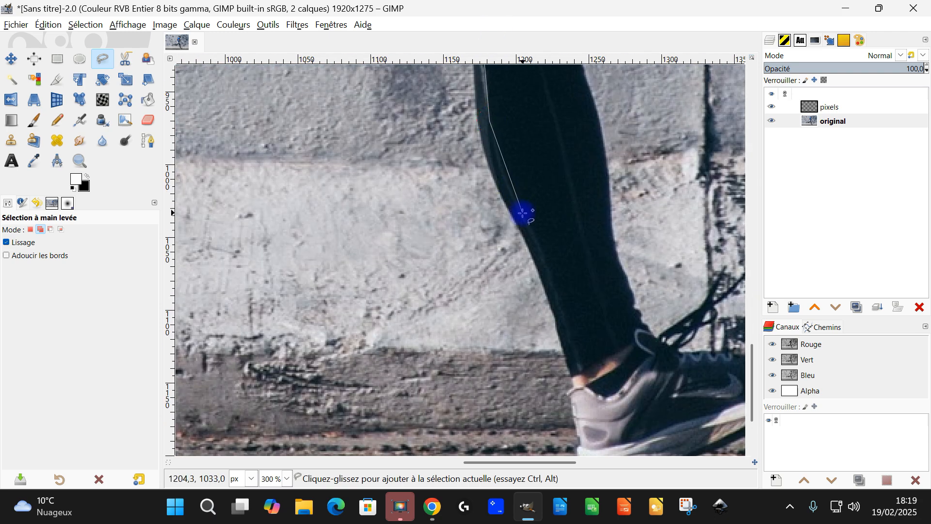
Continue the Free Select line down the front leg's calf and ankle to the bottom of the shoe heel.
drag(556, 280, 477, 243)
click(499, 345)
click(505, 405)
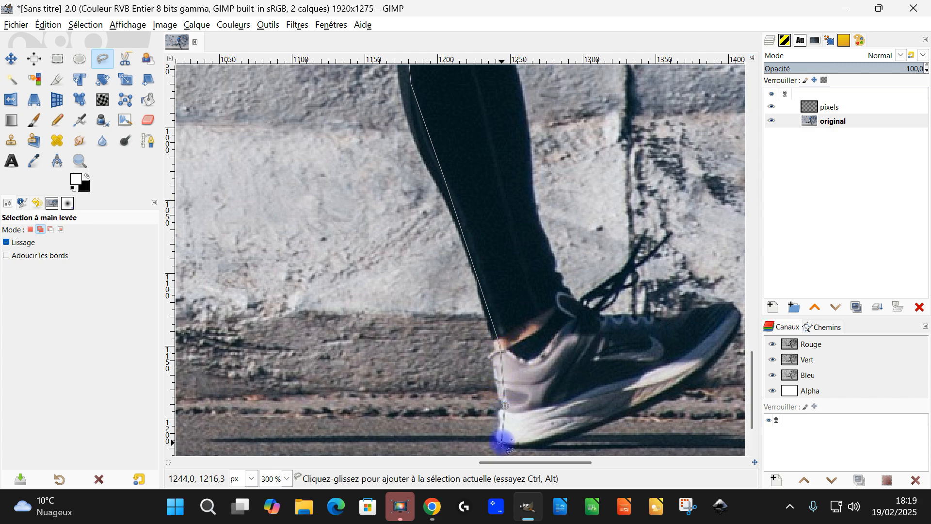
click(501, 442)
Trace a closely parallel line from the heel back up the front leg to the shorts and close the thin strip selection.
click(521, 443)
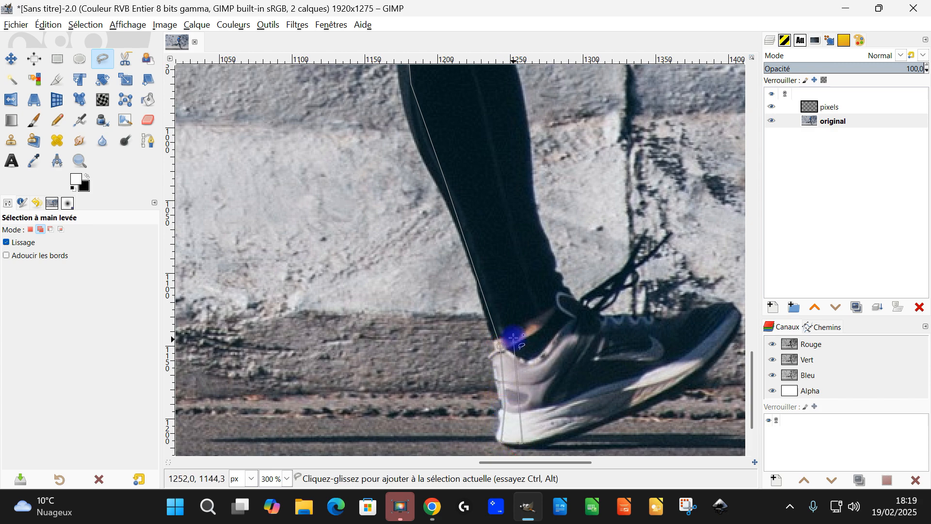
click(518, 366)
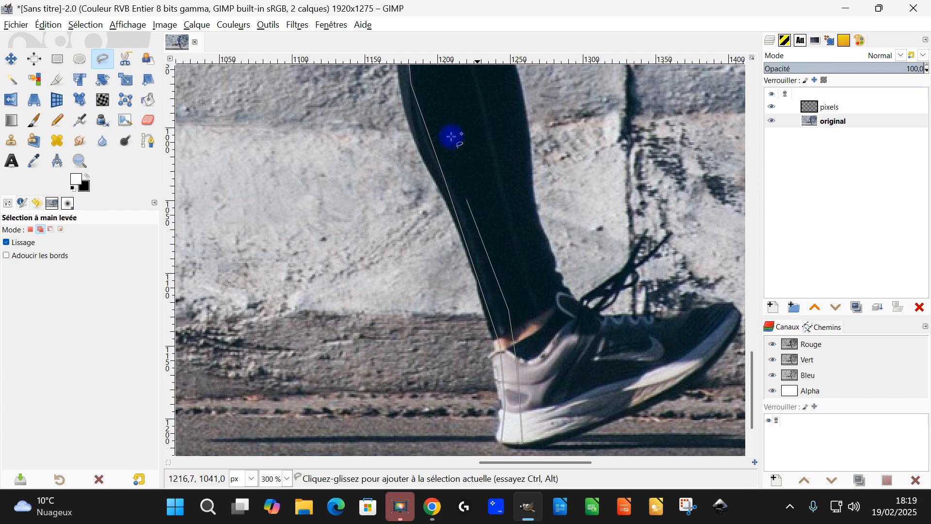
drag(452, 130, 540, 339)
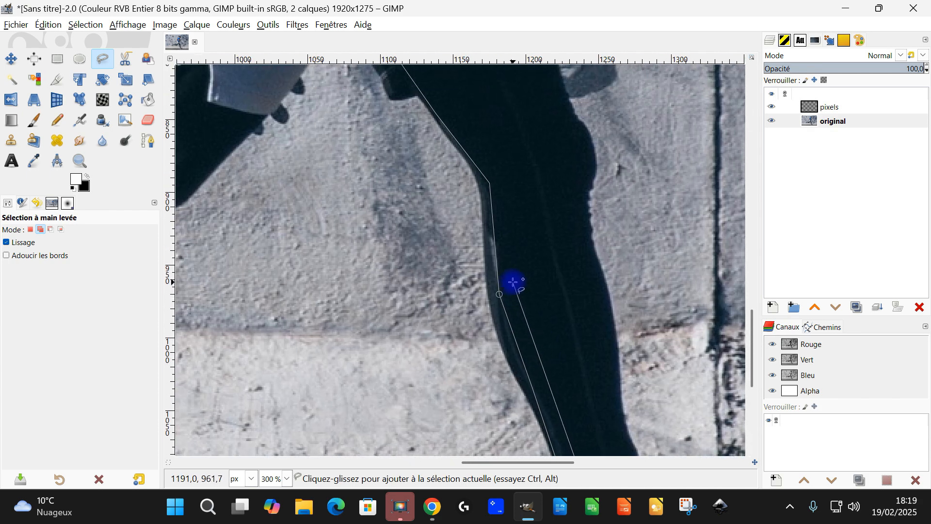
drag(494, 137, 548, 420)
click(461, 319)
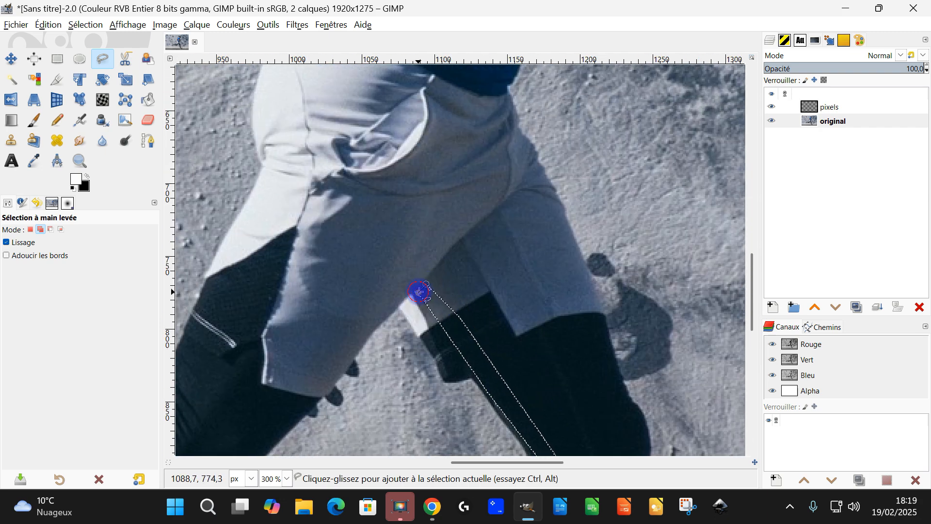
Copy the selected shoe and front leg strips from the "original" layer and paste them as a new layer.
ctrl+scroll(499, 270, down, 6)
ctrl+scroll(522, 307, up, 4)
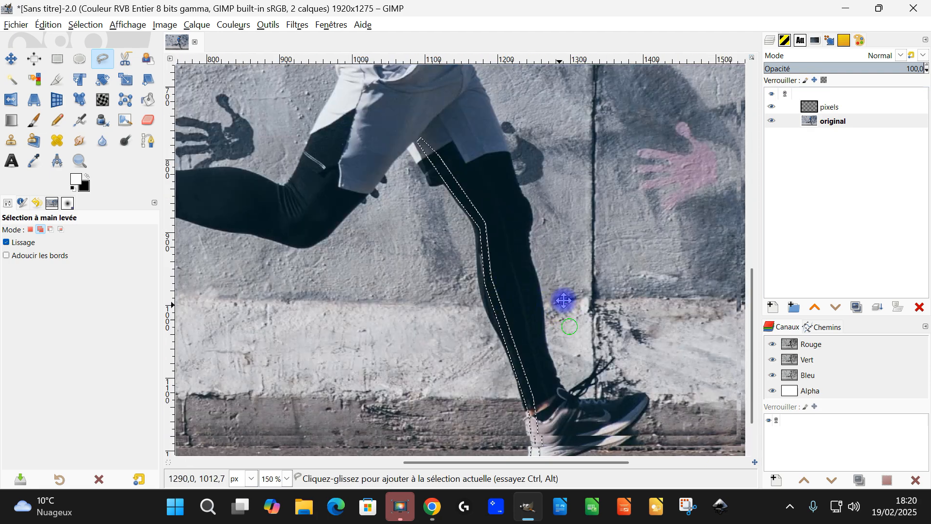
drag(563, 300, 648, 293)
drag(275, 207, 421, 258)
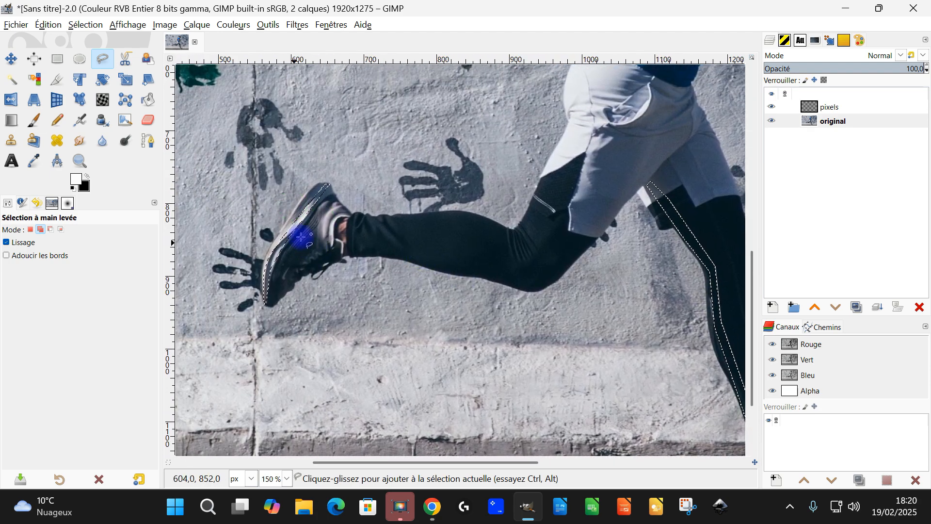
click(49, 26)
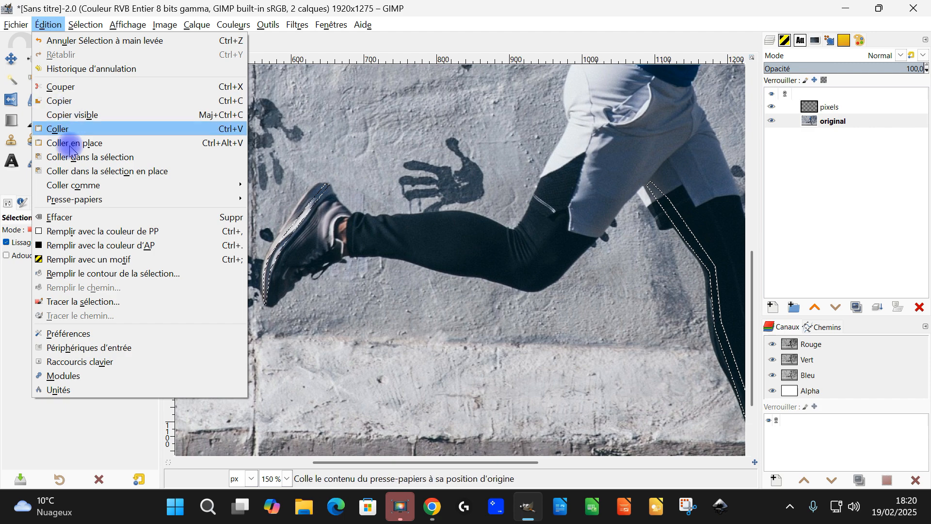
click(64, 102)
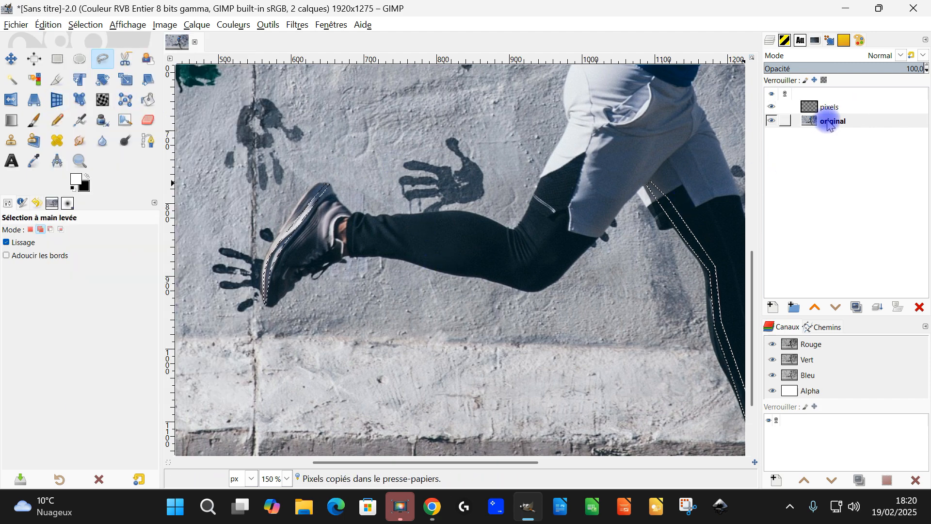
click(49, 25)
mouse_move(199, 185)
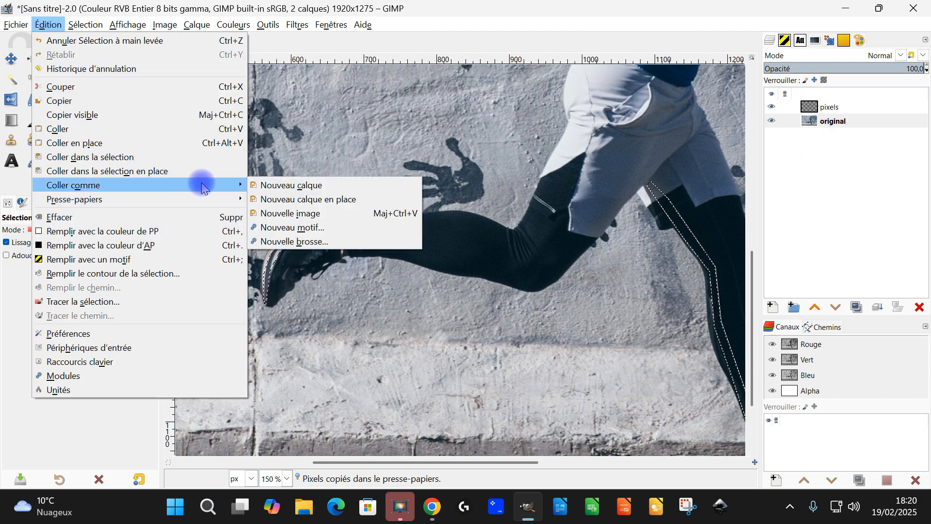
click(305, 186)
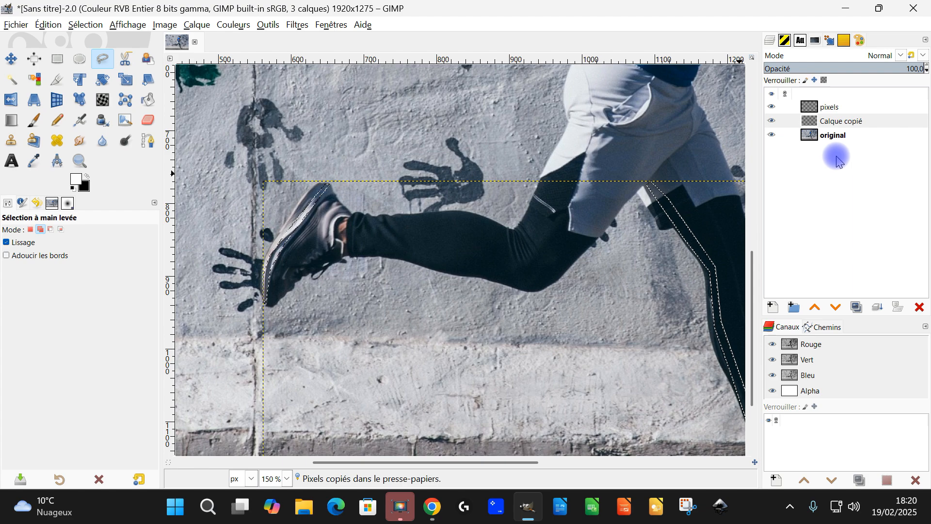
Clear the strip selection after checking the pasted layer.
scroll(673, 252, down, 2)
scroll(672, 253, down, 1)
scroll(563, 262, up, 3)
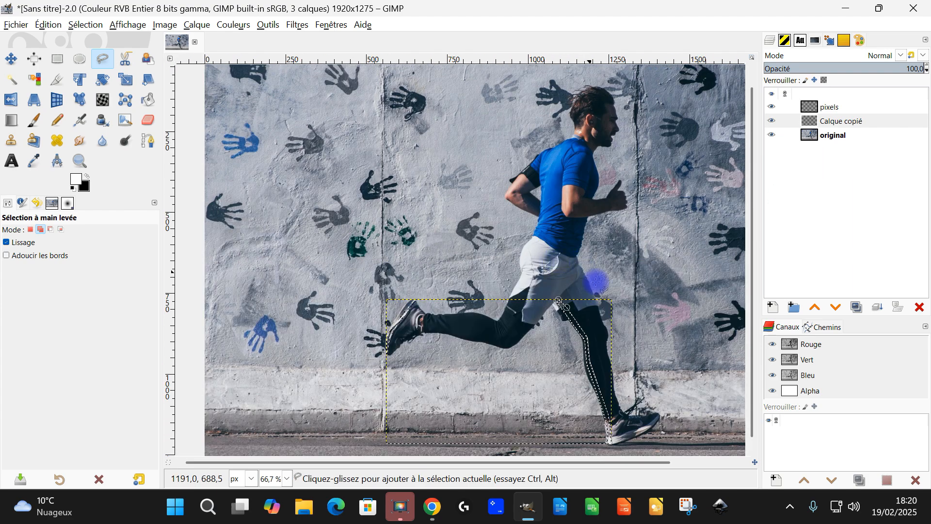
scroll(659, 251, down, 1)
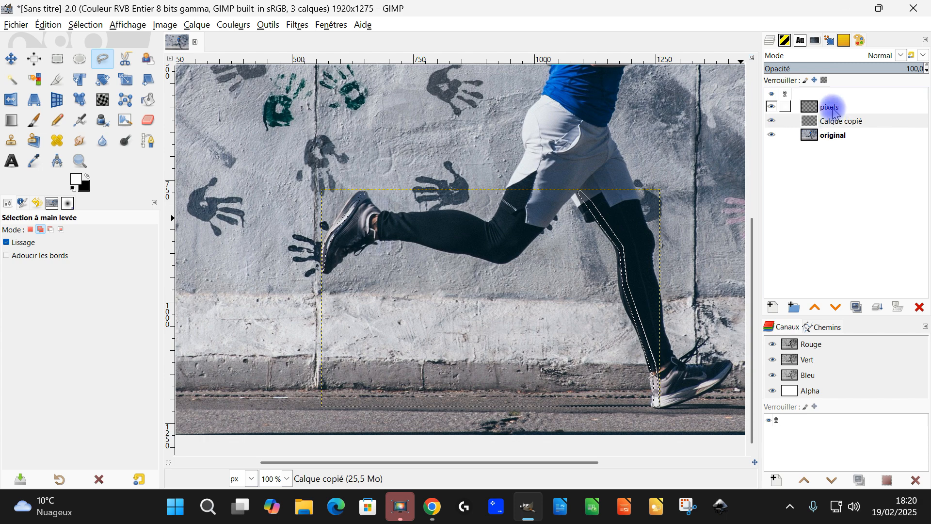
click(74, 25)
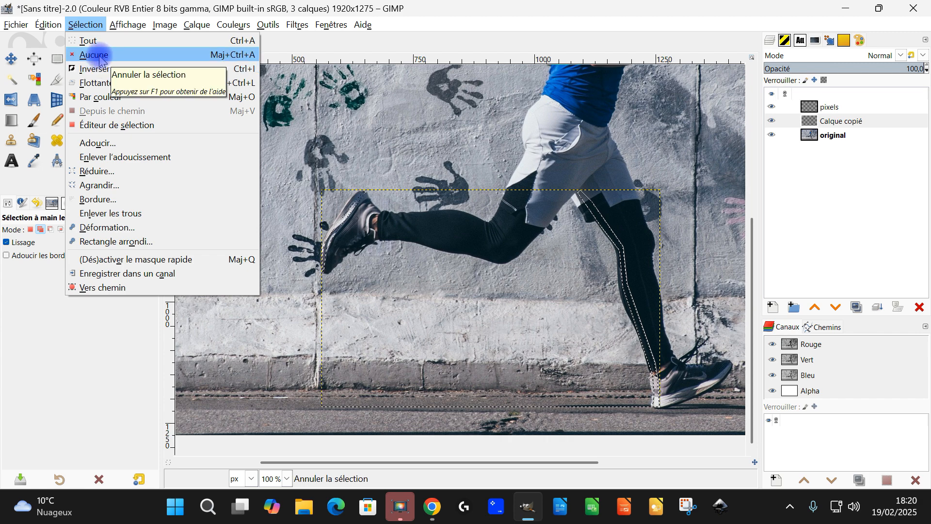
click(100, 56)
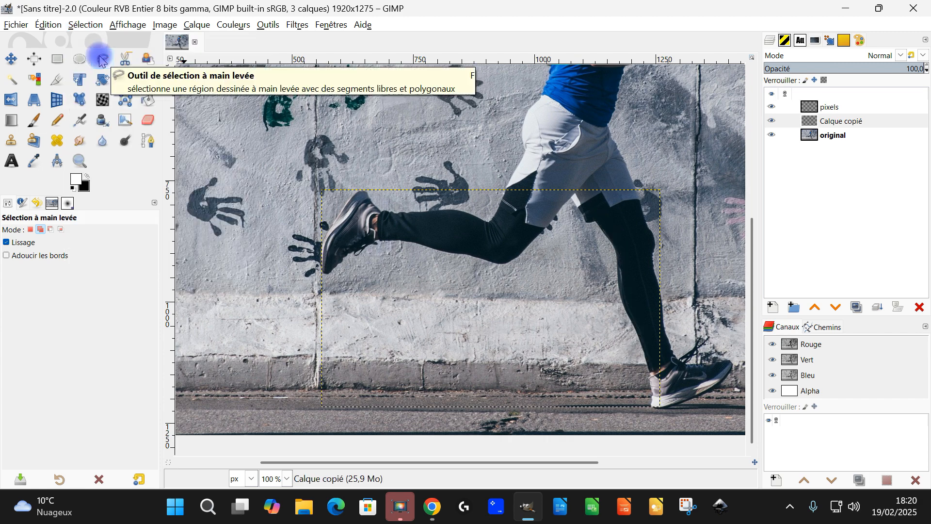
Move the pasted layer above the "pixels" layer and merge it down into "pixels".
click(835, 111)
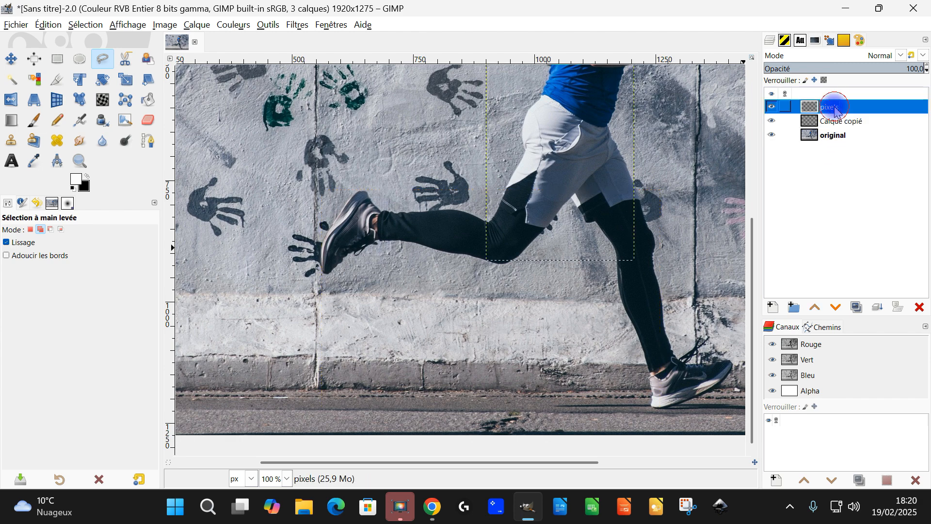
drag(835, 121, 832, 103)
double_click(853, 111)
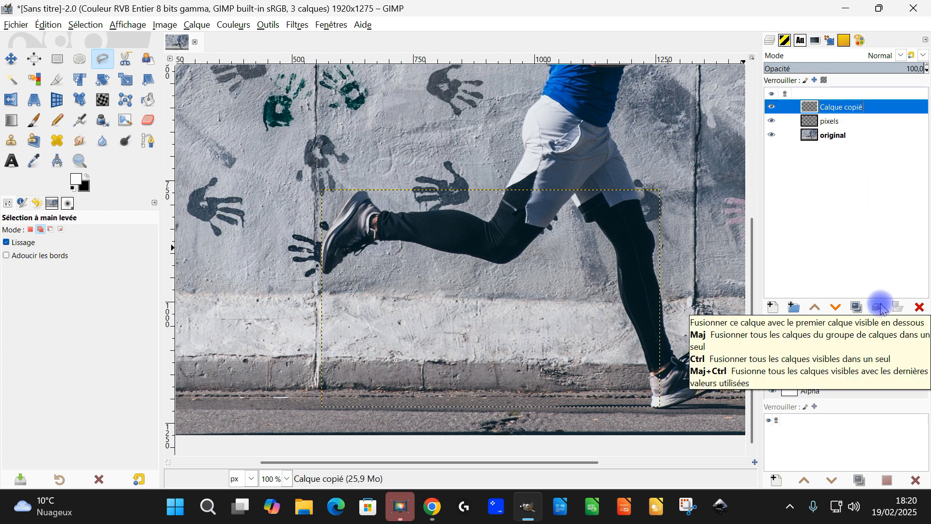
click(881, 308)
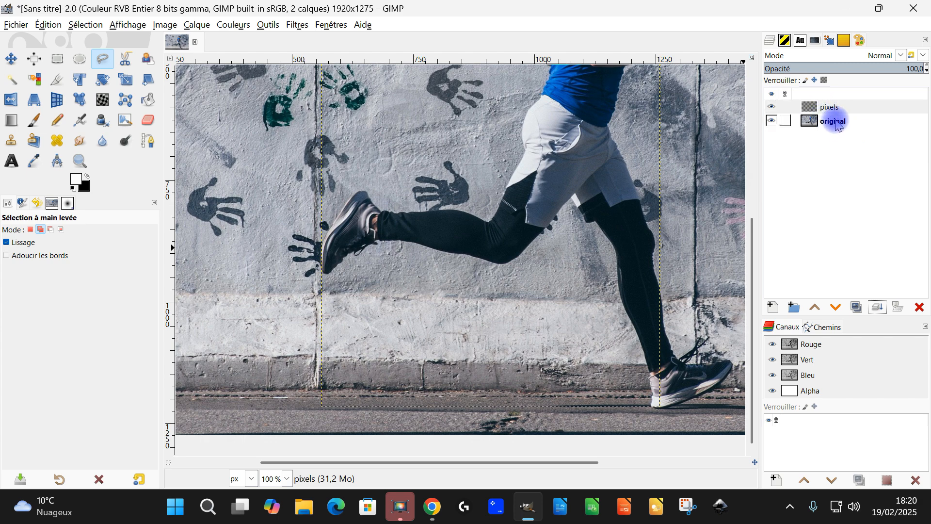
Hide the "original" layer to examine the isolated strips on "pixels", and show it again.
scroll(519, 286, down, 2)
scroll(536, 236, up, 1)
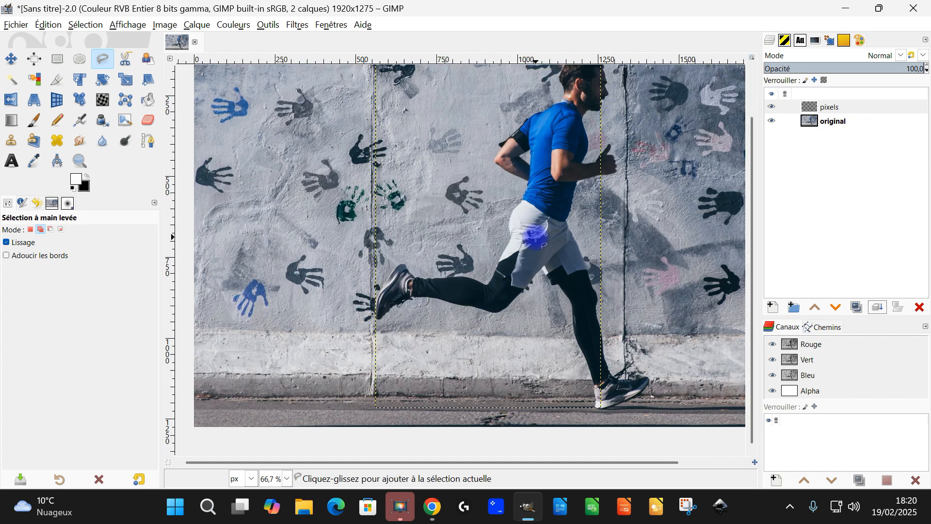
click(772, 121)
scroll(570, 242, down, 1)
drag(574, 225, 569, 232)
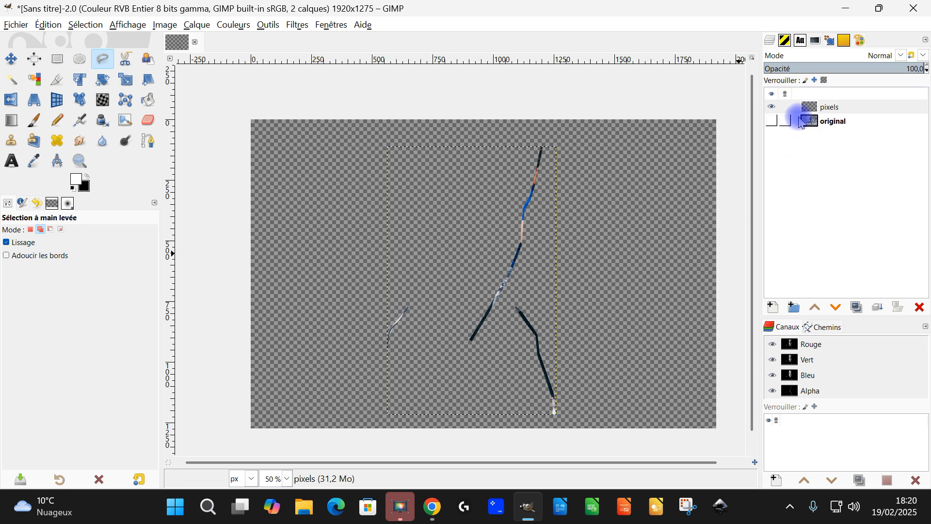
click(776, 122)
Resize the "pixels" layer to the image dimensions.
scroll(572, 281, down, 2)
scroll(572, 282, up, 2)
right_click(814, 106)
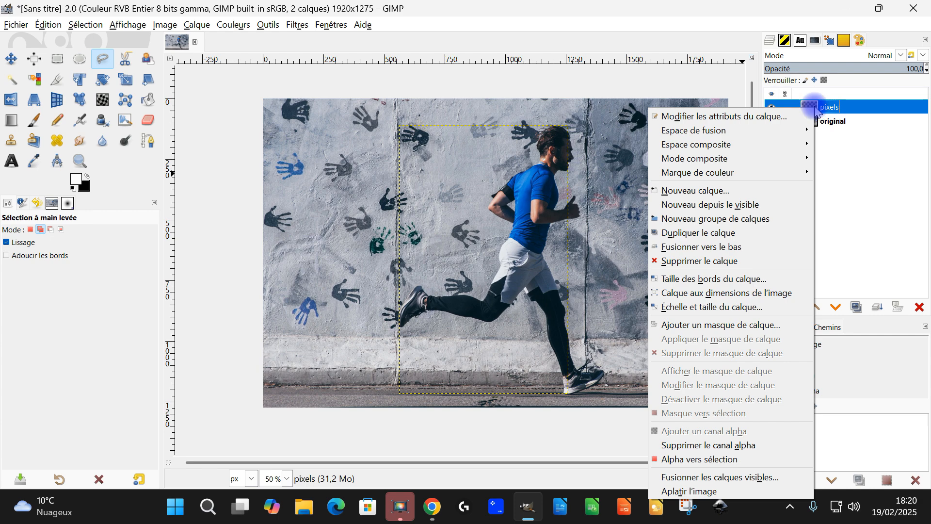
click(770, 293)
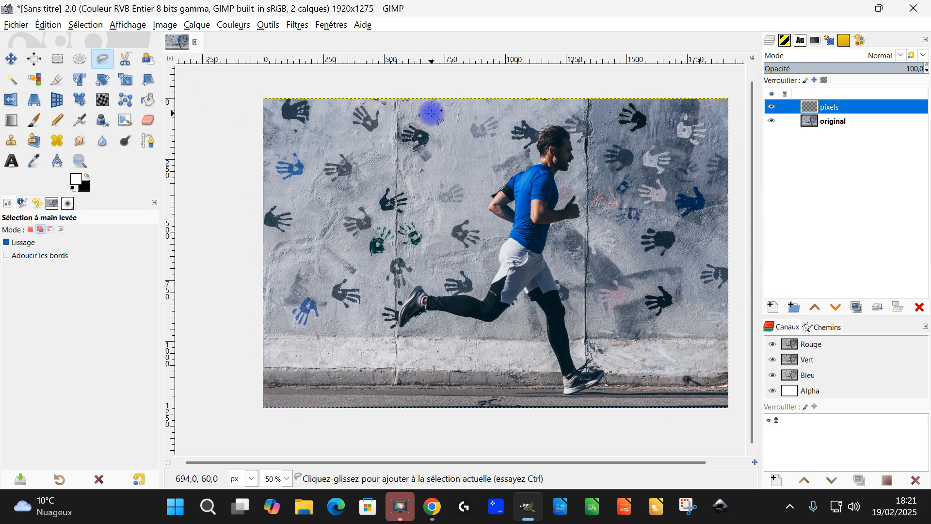
Apply a Linear Motion Blur of length 69.70 at angle 0 to the "pixels" layer, hiding the "original" layer for the preview.
click(290, 27)
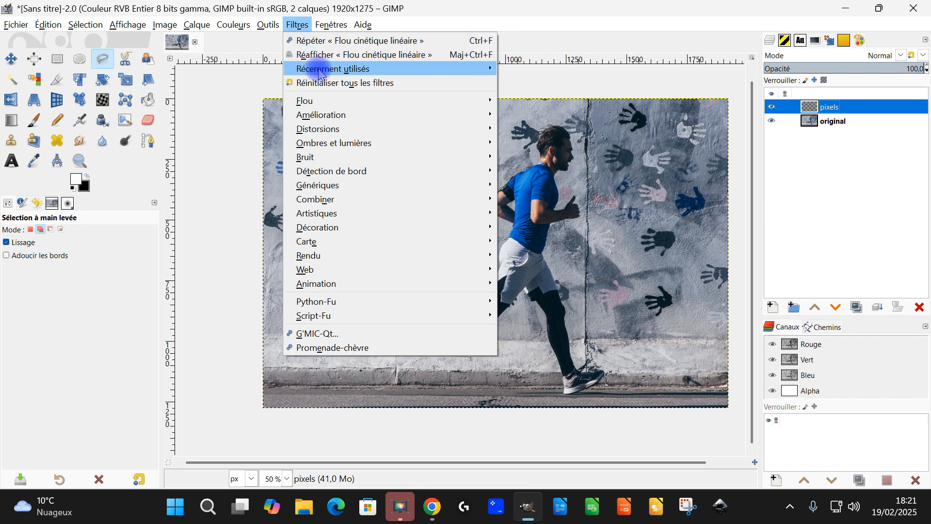
mouse_move(367, 100)
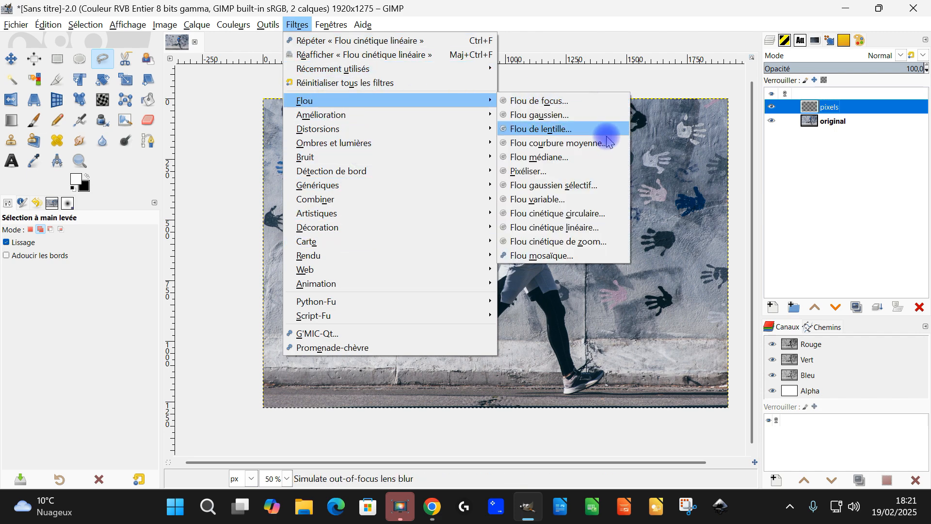
click(588, 224)
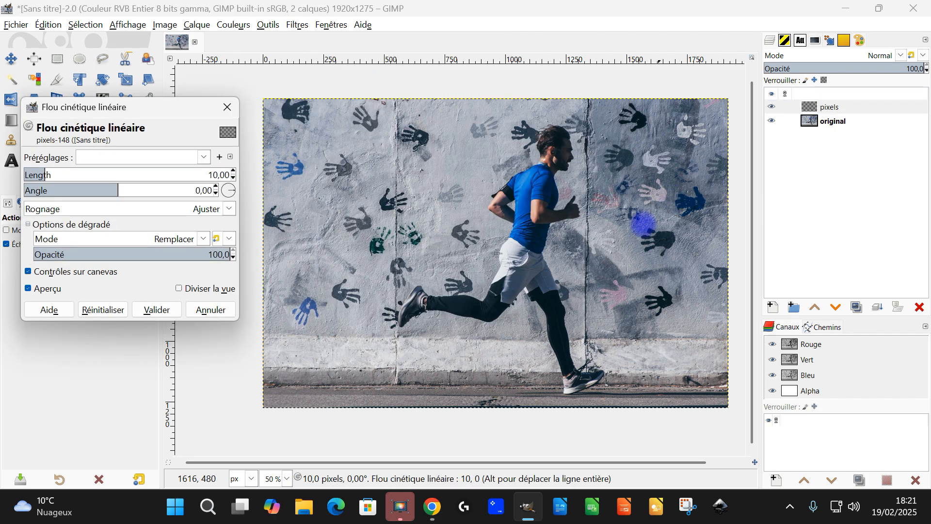
click(73, 175)
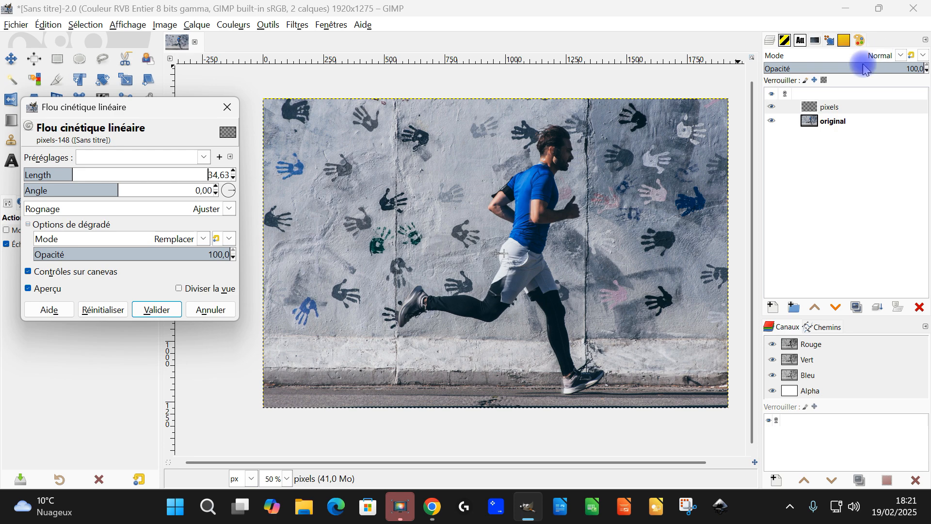
click(771, 121)
scroll(548, 305, up, 1)
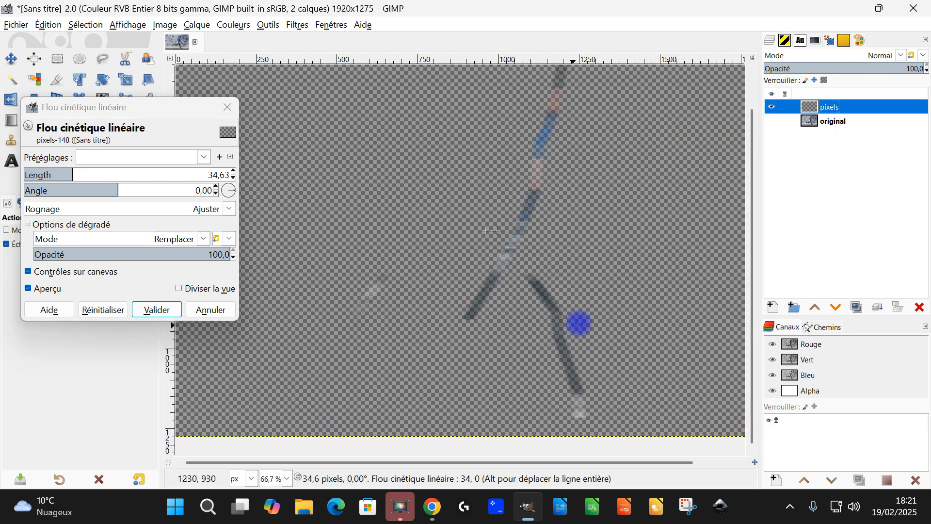
scroll(596, 261, down, 1)
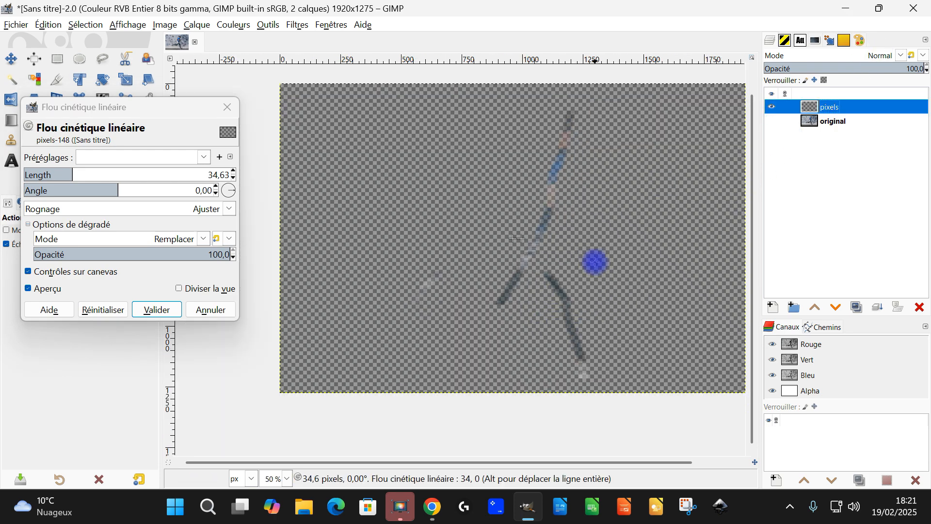
drag(76, 175, 100, 175)
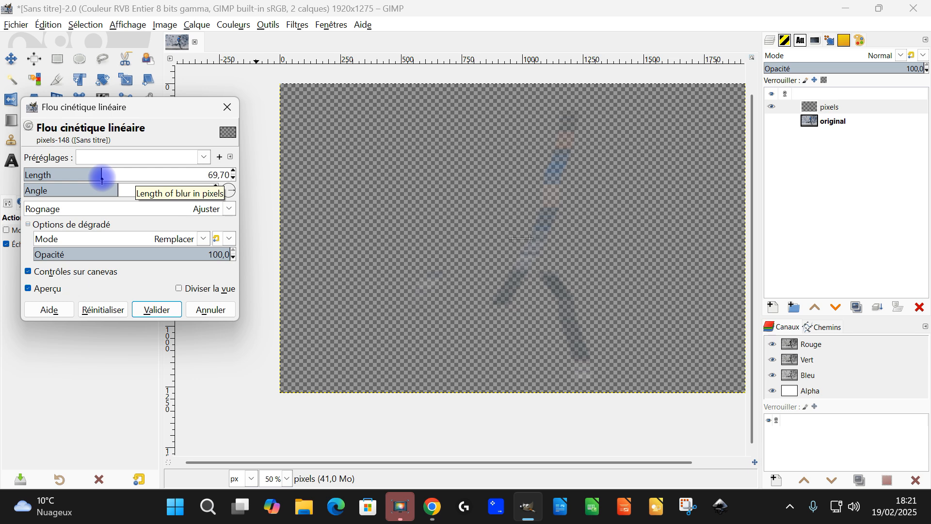
click(160, 310)
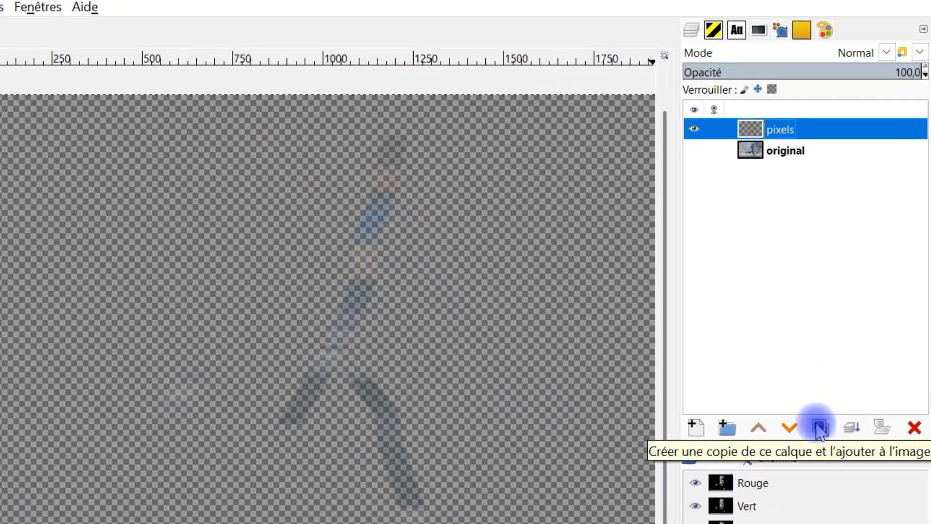
Duplicate the blurred "pixels" layer repeatedly, making 16 stacked copies so that the strips turn opaque.
click(829, 397)
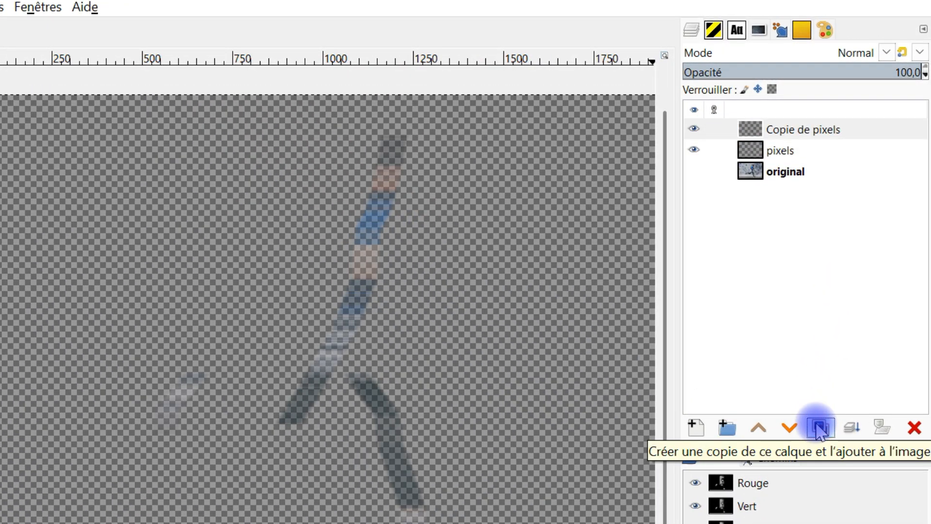
click(829, 397)
click(819, 427)
click(819, 427)
click(819, 426)
click(819, 427)
click(819, 427)
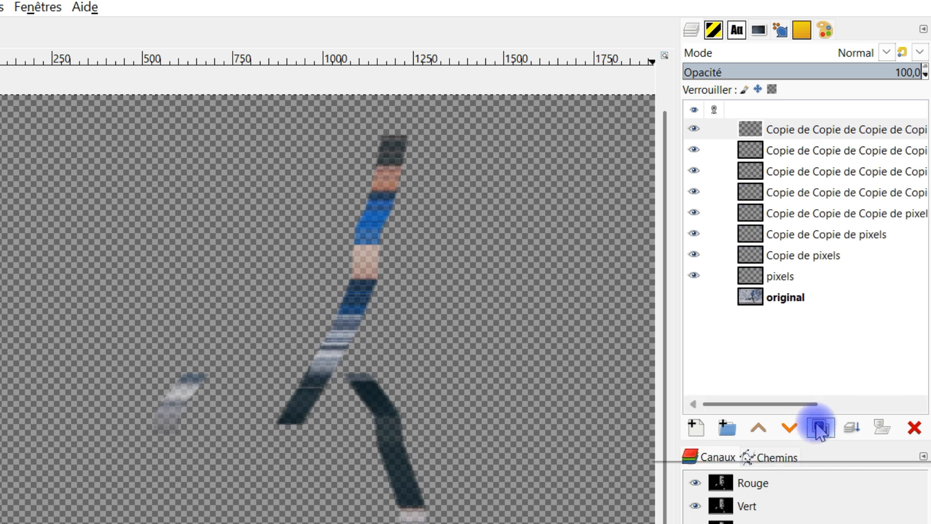
click(819, 427)
click(819, 427)
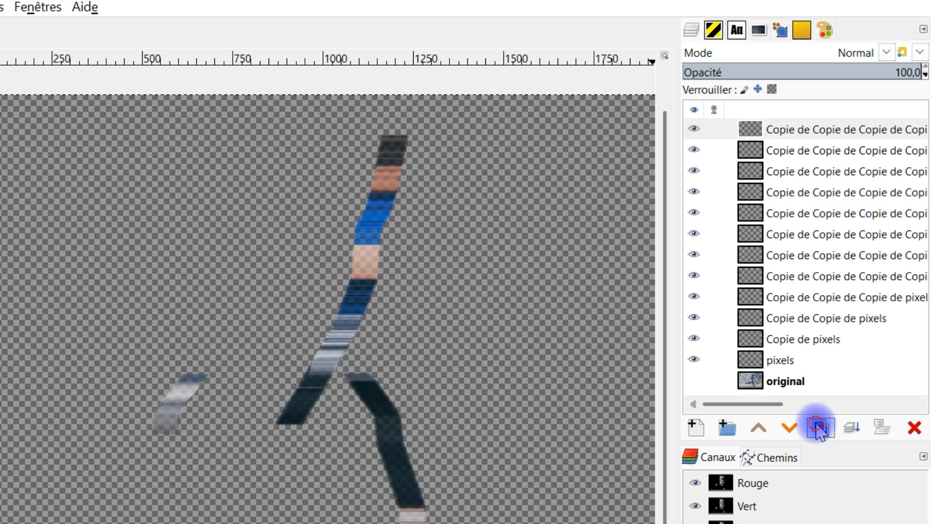
click(819, 427)
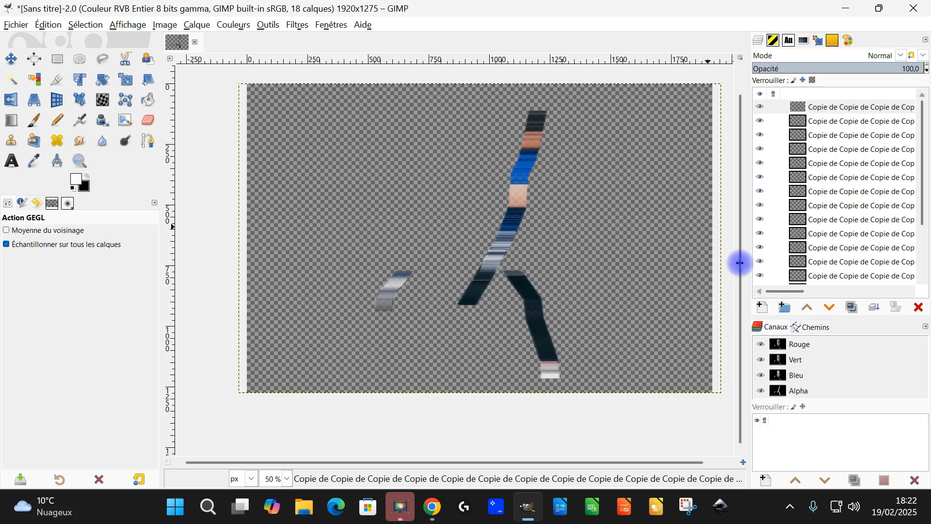
drag(740, 263, 728, 262)
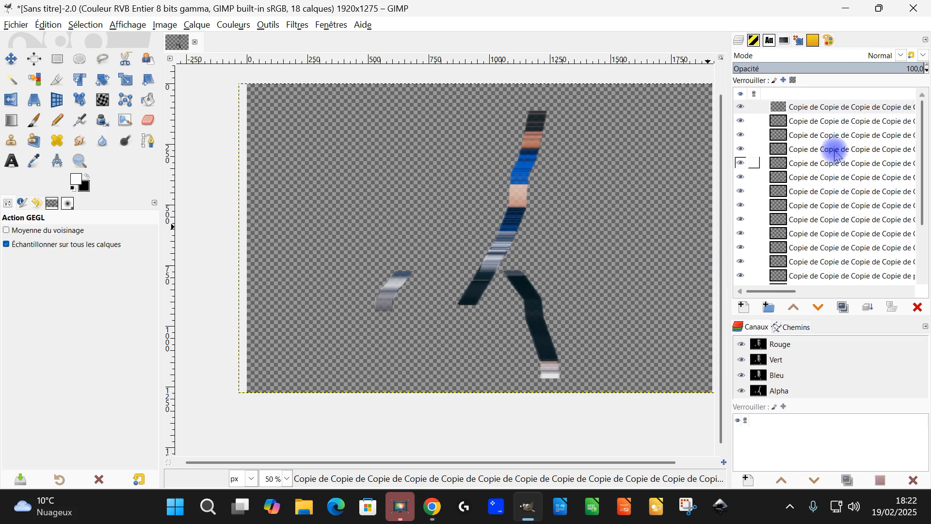
Merge all the stacked copies down, starting from the topmost one, into the single "pixels" layer.
click(844, 104)
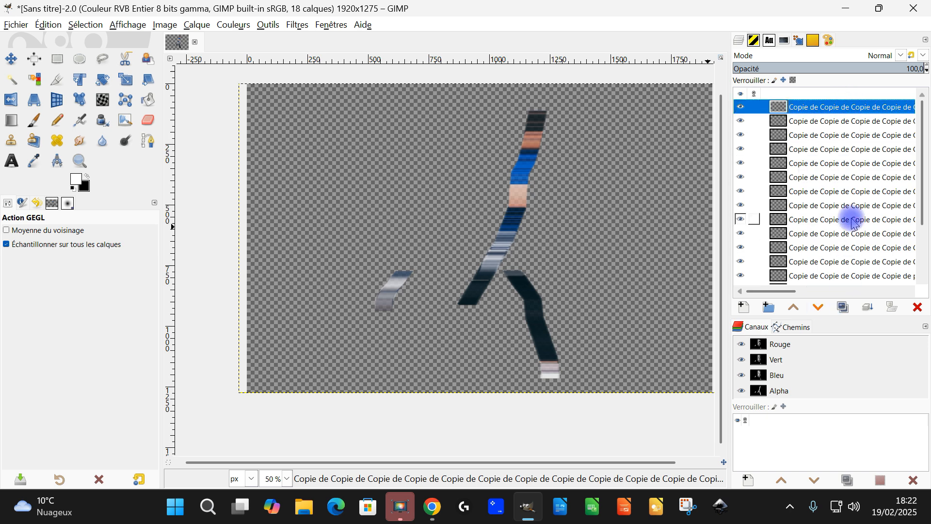
click(866, 310)
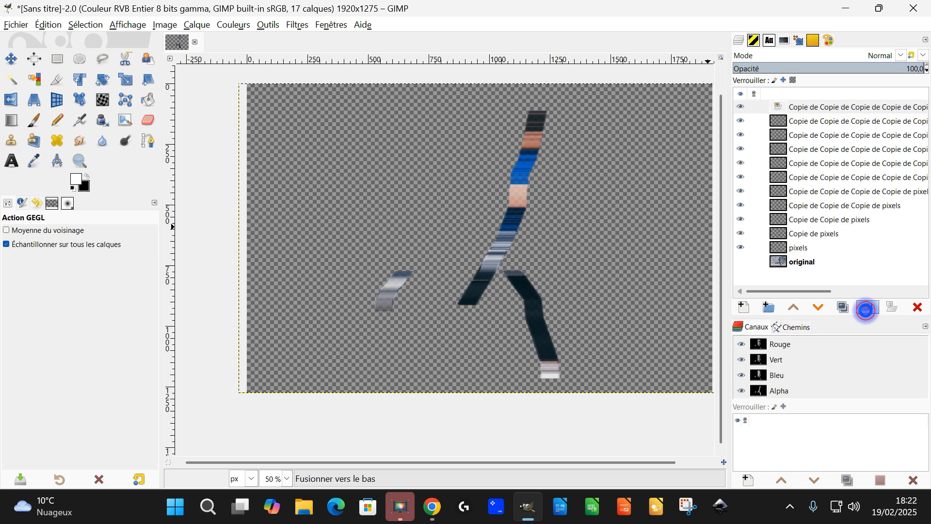
click(866, 310)
click(866, 310)
click(866, 310)
click(866, 310)
click(866, 310)
click(866, 311)
click(866, 309)
click(866, 309)
click(866, 310)
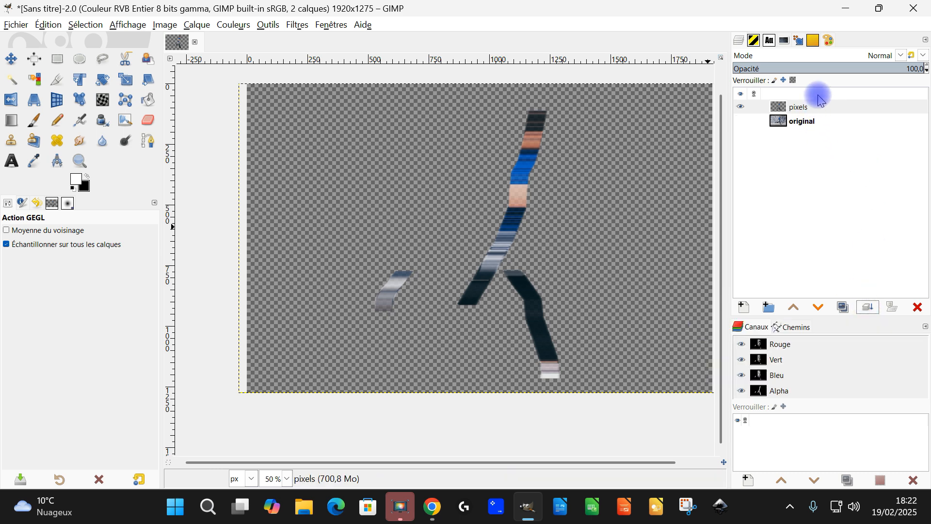
Rename the merged layer "pixels #1" and duplicate it four times.
double_click(798, 106)
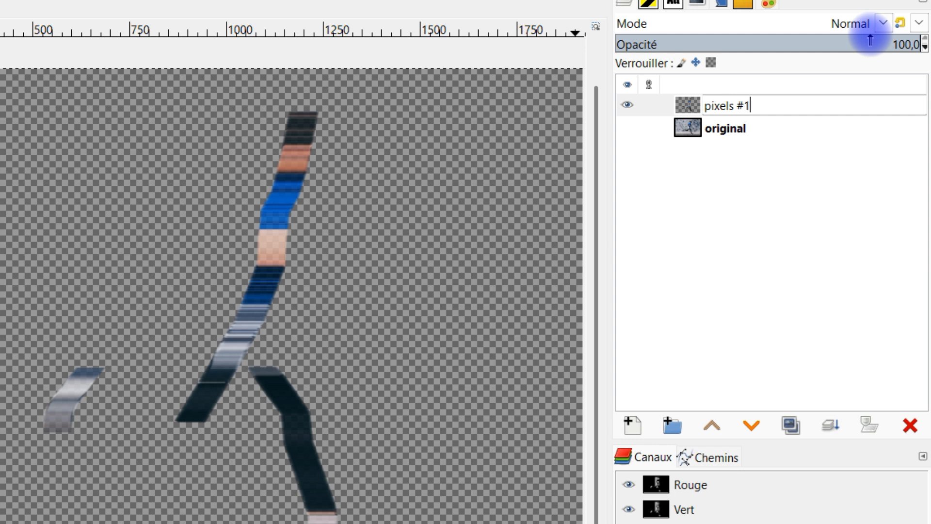
key(Return)
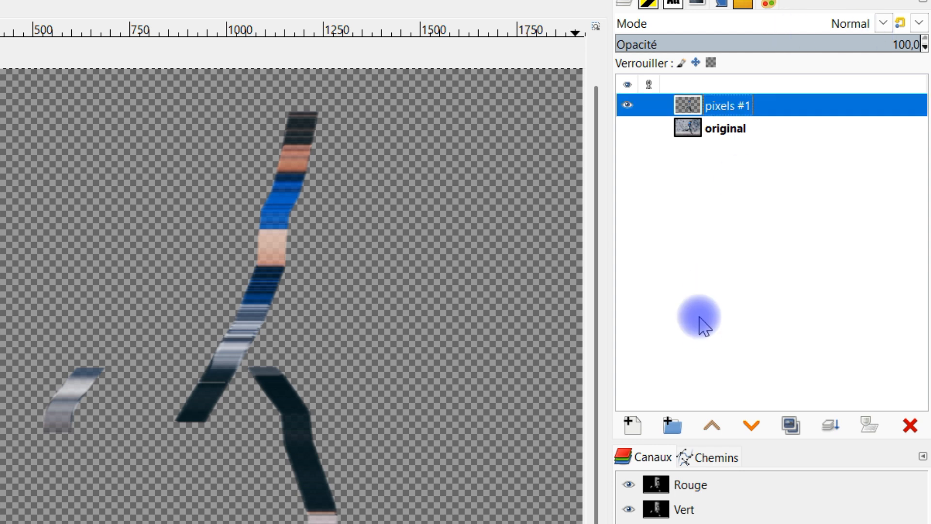
click(796, 429)
click(795, 430)
click(795, 430)
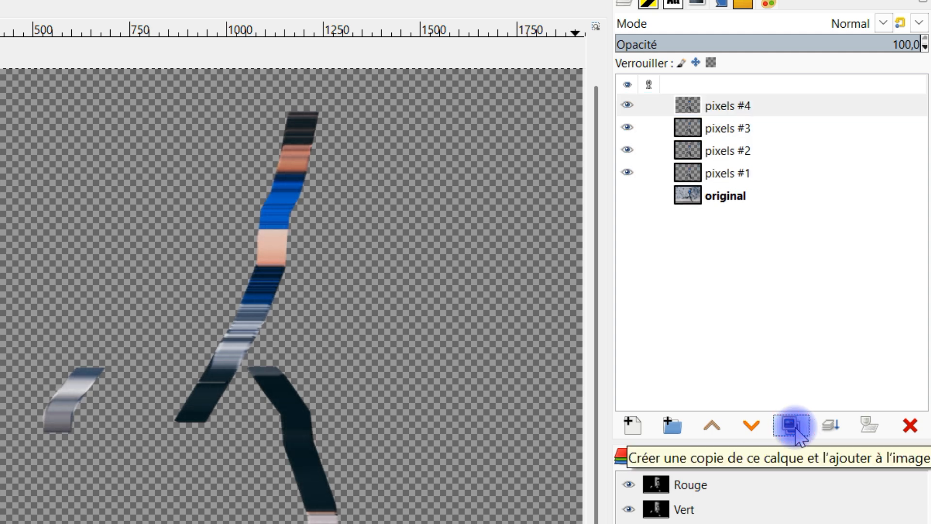
click(795, 429)
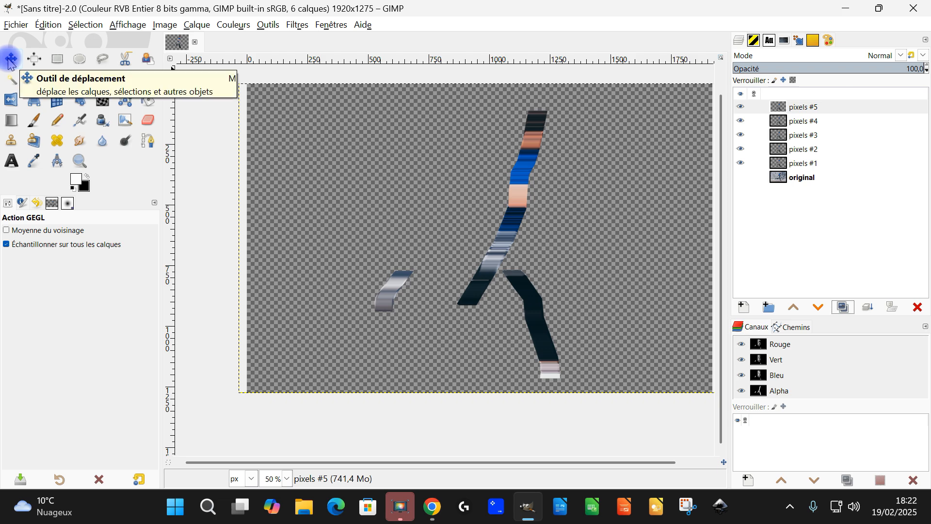
Shift the duplicated "pixels" layers horizontally to the left, side by side, extending the strips into wide bands behind the runner.
click(10, 60)
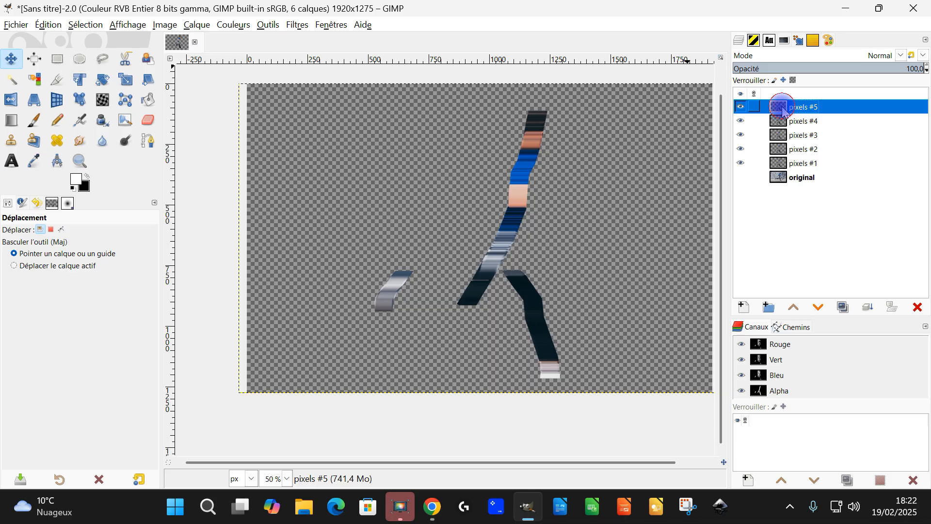
mouse_move(515, 193)
mouse_down()
mouse_move(431, 192)
mouse_move(498, 193)
mouse_up()
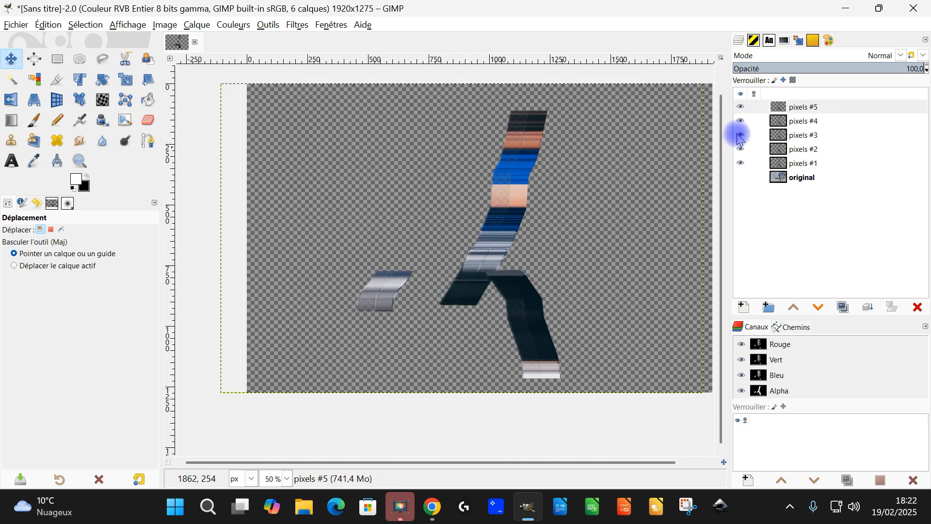
click(803, 126)
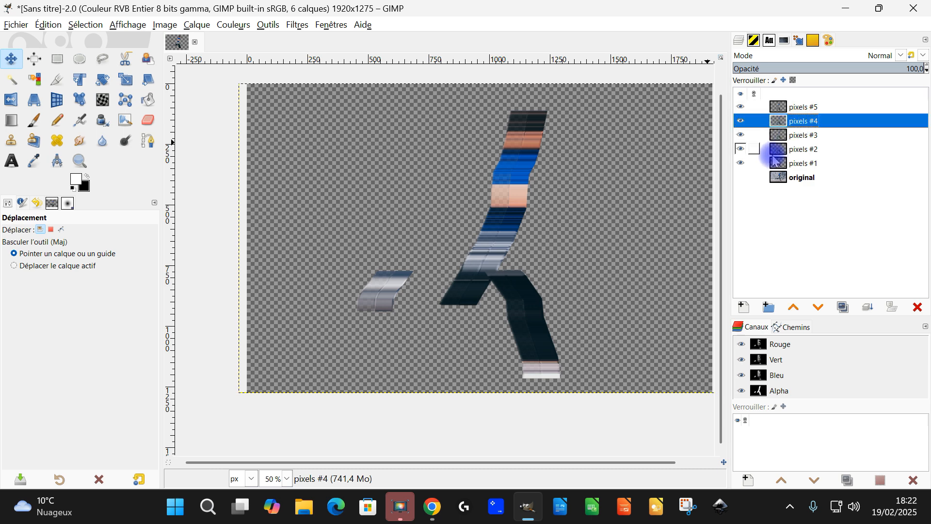
drag(523, 192, 475, 173)
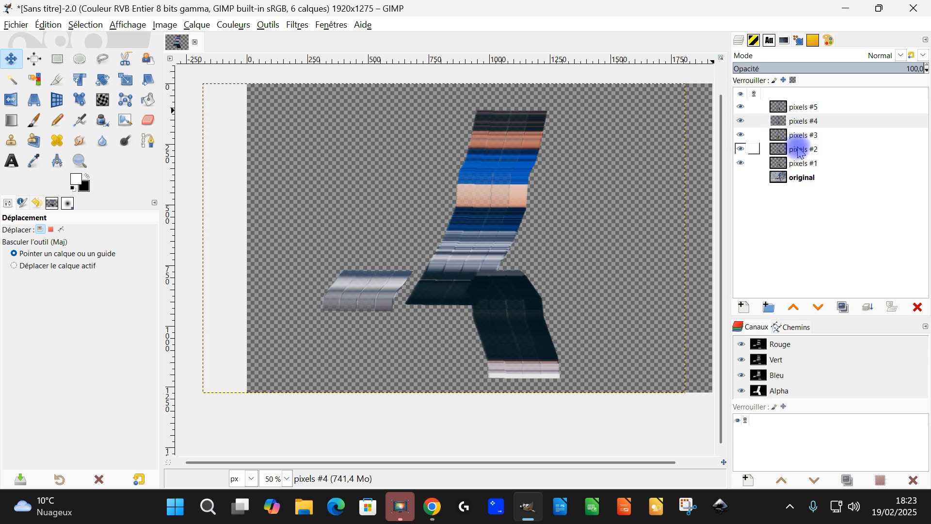
drag(519, 185, 449, 184)
click(538, 160)
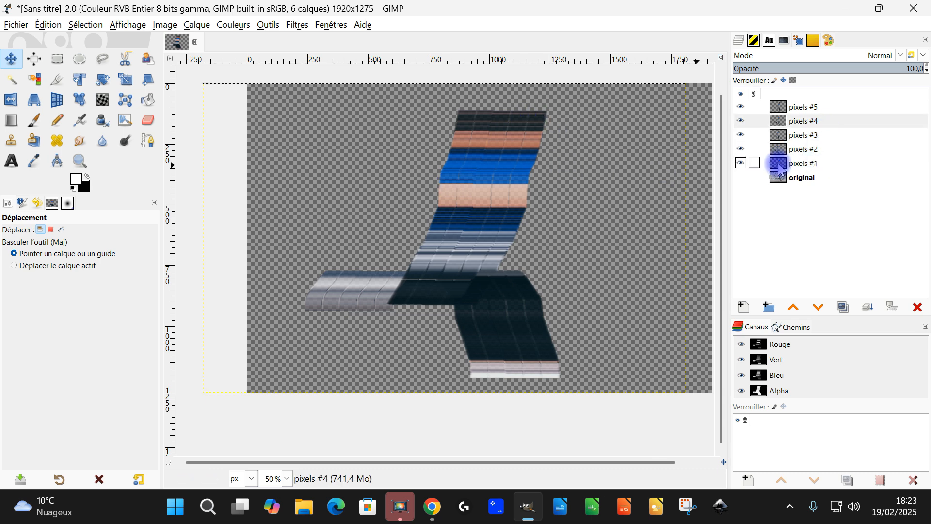
Toggle the visibility of each "pixels" layer in turn to examine which part of the bands it covers.
click(742, 164)
click(741, 163)
click(742, 163)
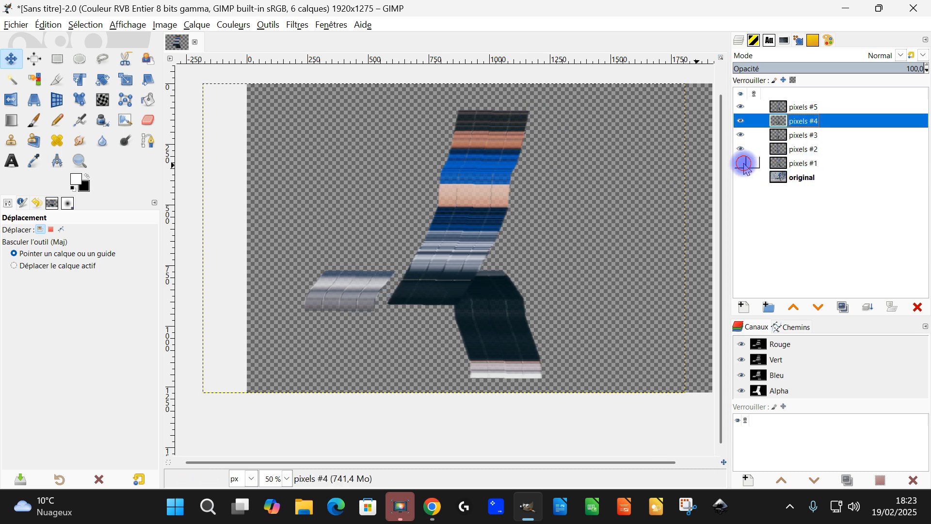
click(742, 164)
click(742, 164)
click(742, 164)
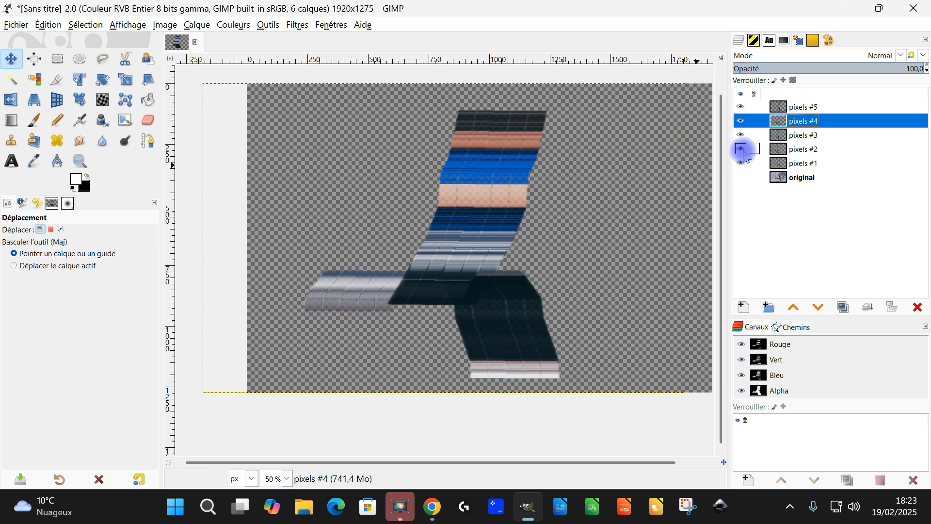
click(742, 150)
click(742, 149)
click(742, 135)
click(742, 135)
click(742, 109)
click(742, 120)
click(742, 119)
click(742, 109)
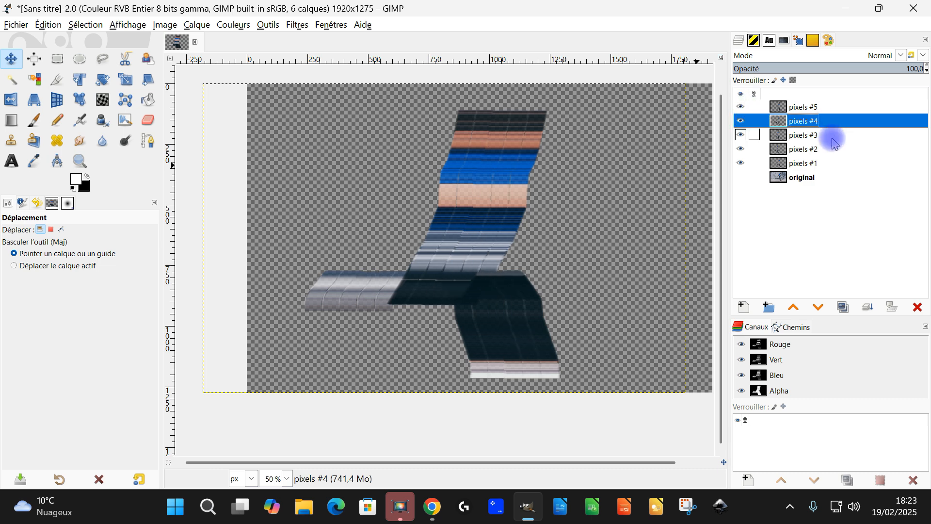
Show the "original" layer again and merge the layers from "pixels #5" downwards into "pixels #1".
click(801, 110)
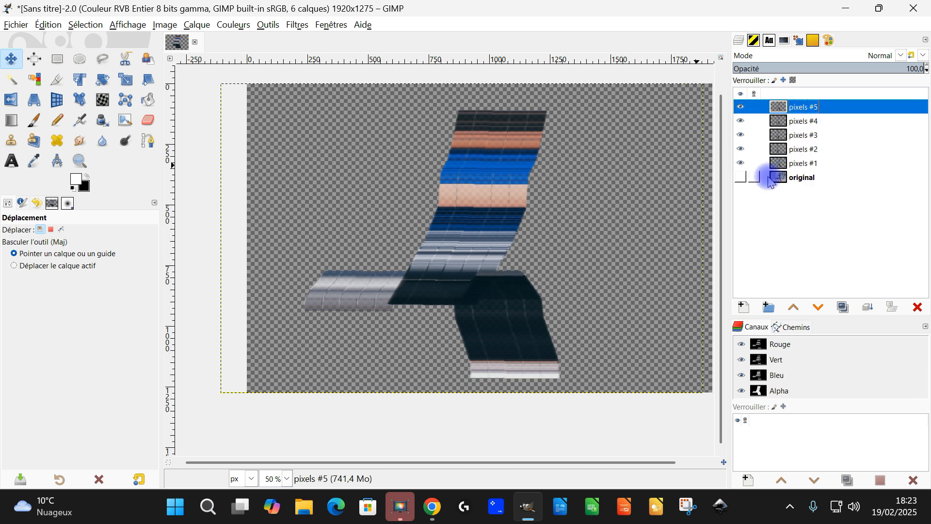
click(741, 178)
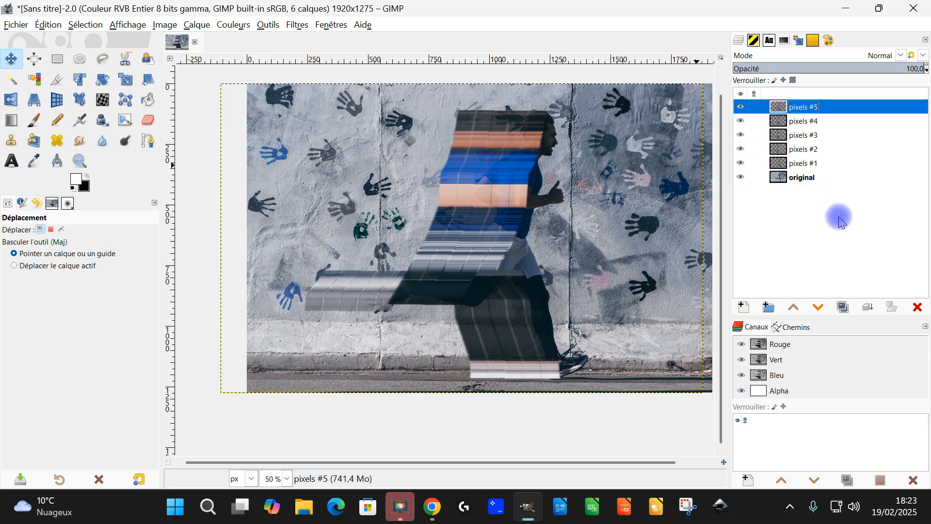
click(868, 310)
click(869, 310)
click(868, 310)
click(869, 310)
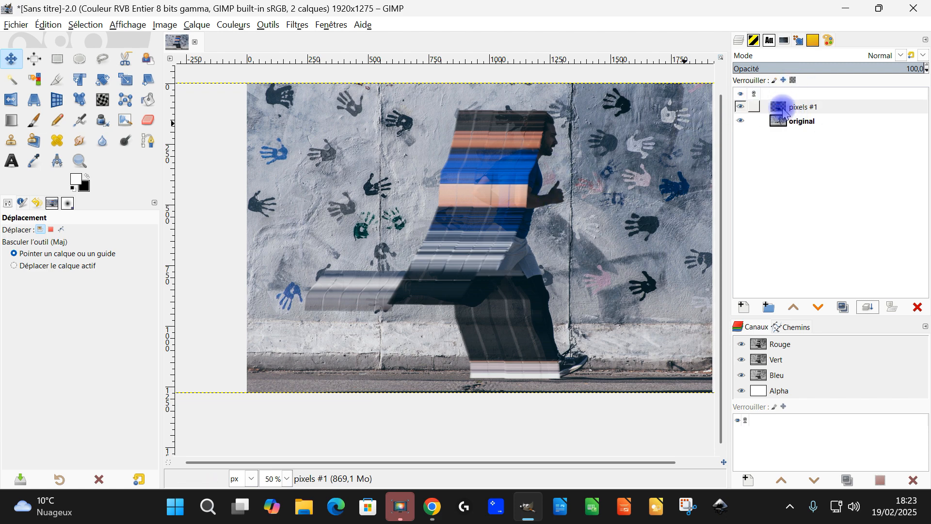
Duplicate "pixels #1", move the copy left to lengthen the bands behind the runner, and merge it down.
click(782, 109)
click(844, 308)
drag(495, 173, 417, 180)
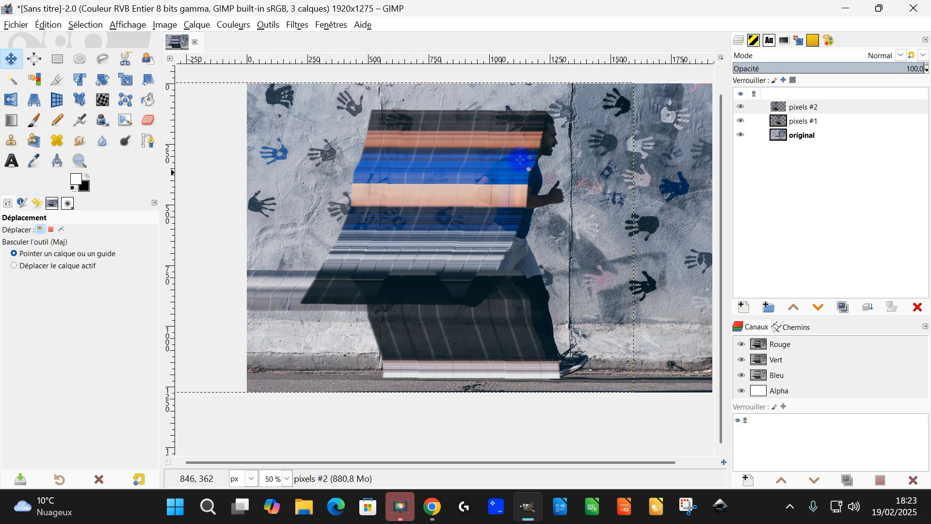
click(868, 309)
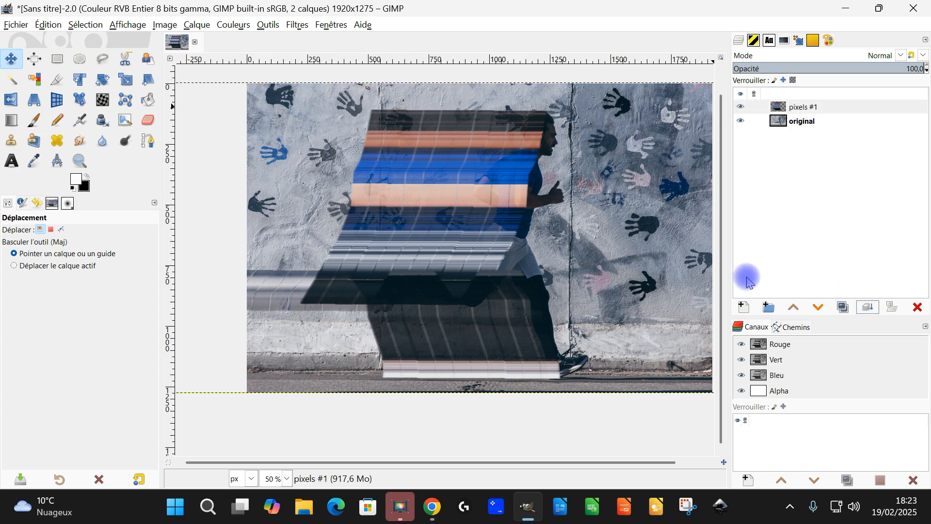
Reapply the Linear Motion Blur to "pixels #1" with a length of 113.62 and an angle of 0.
click(298, 27)
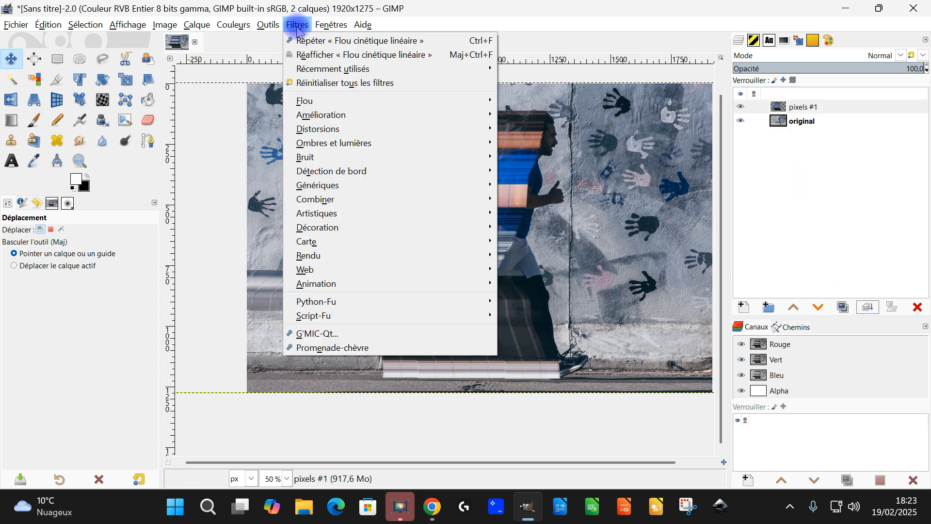
click(366, 56)
click(67, 175)
drag(84, 180, 110, 189)
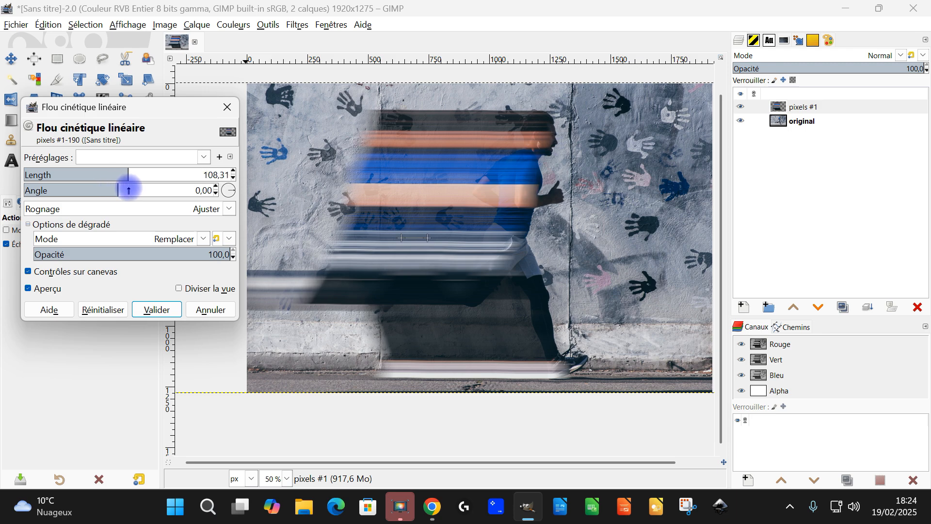
mouse_move(137, 191)
mouse_down()
mouse_move(156, 179)
mouse_move(132, 178)
mouse_up()
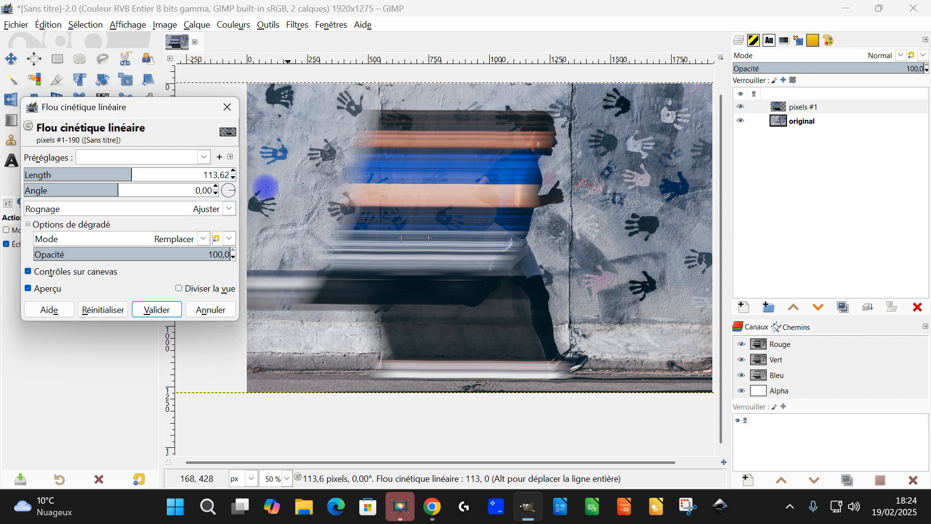
click(157, 309)
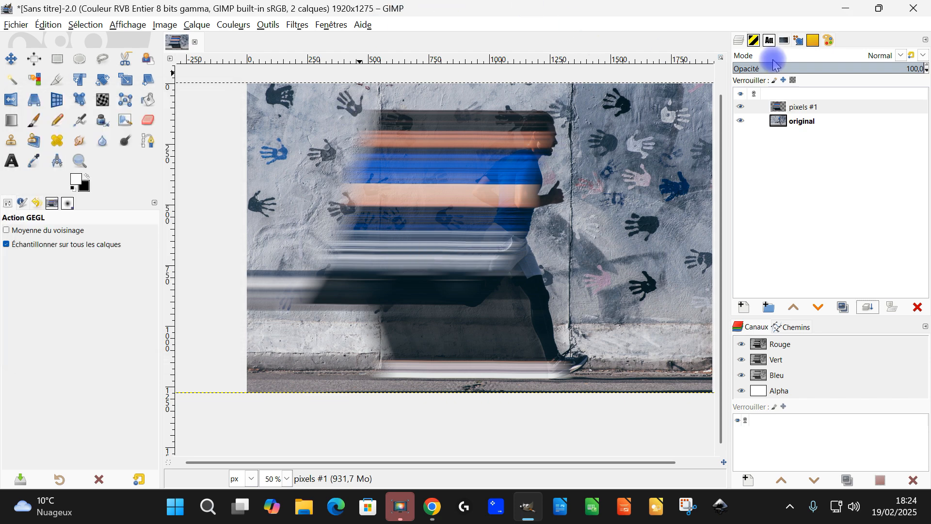
Erase the stretched pixels covering the runner's head, face and chest on "pixels #1" with a size 218 "2. Hardness 025" Eraser.
click(148, 121)
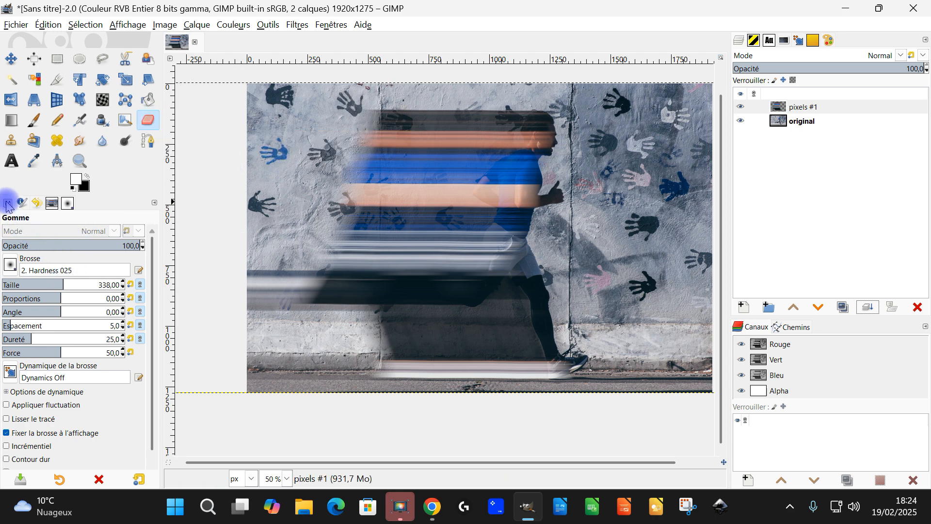
click(11, 264)
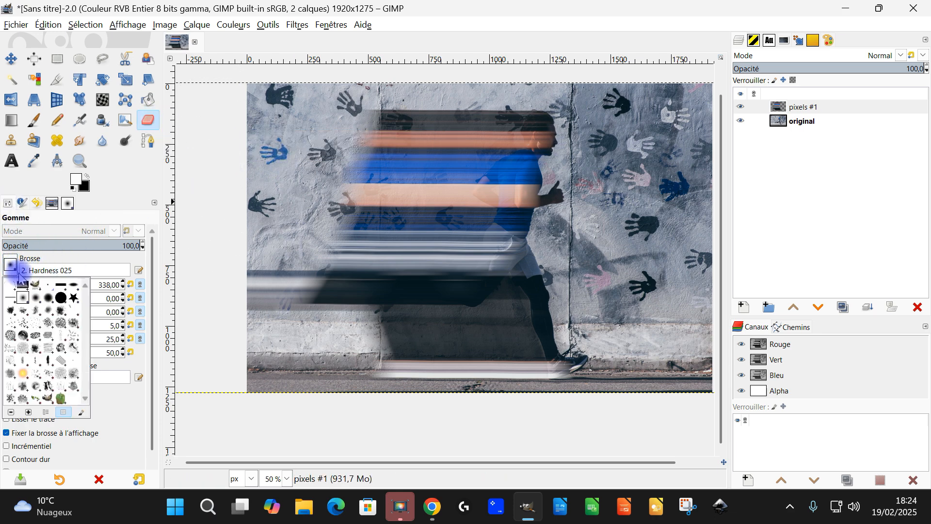
click(118, 187)
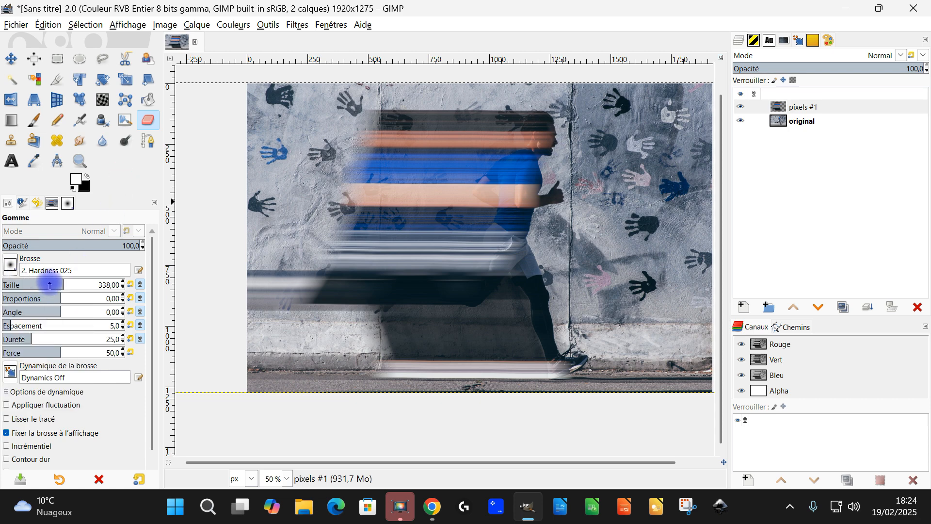
click(49, 286)
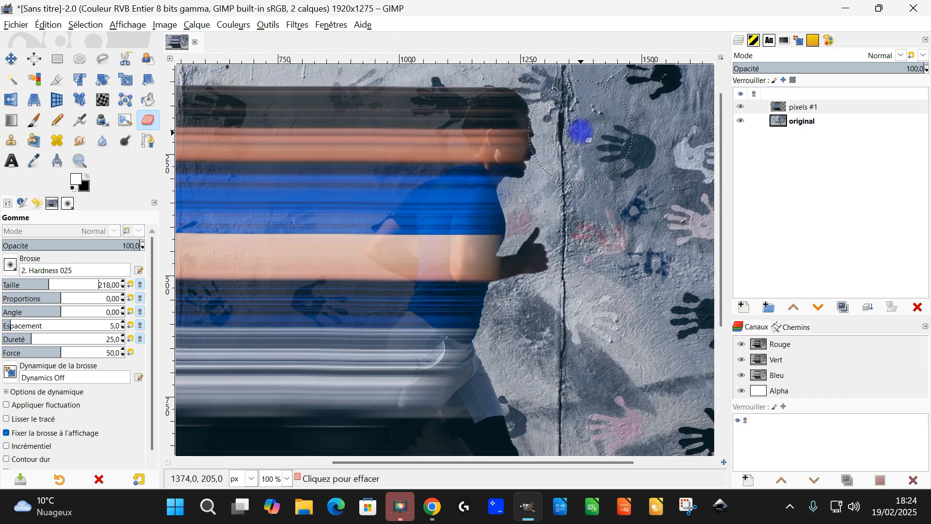
scroll(581, 144, up, 3)
key(space)
drag(534, 201, 535, 238)
mouse_move(477, 208)
mouse_down()
mouse_move(477, 286)
mouse_move(465, 256)
mouse_move(427, 244)
mouse_move(440, 239)
mouse_move(432, 236)
mouse_move(451, 257)
mouse_move(451, 280)
mouse_up()
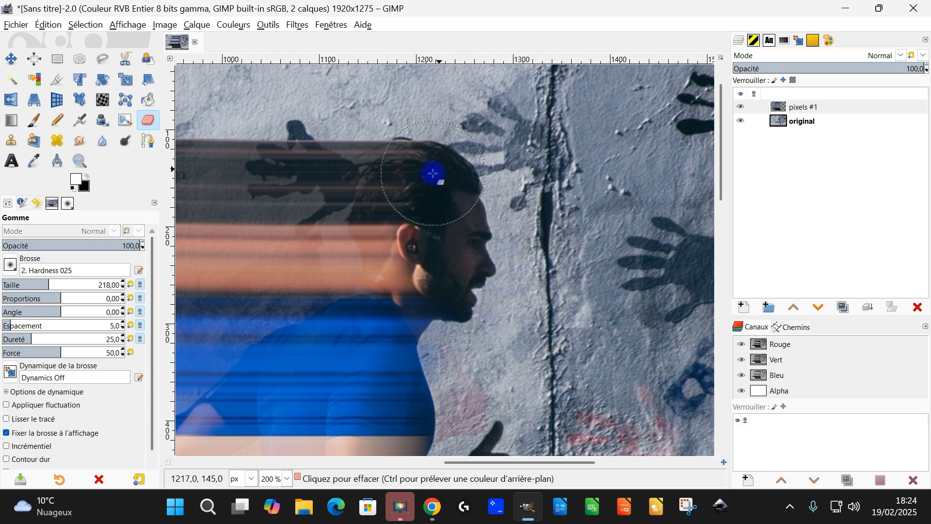
mouse_move(426, 183)
mouse_down()
mouse_move(445, 224)
mouse_move(452, 267)
mouse_up()
mouse_move(452, 301)
mouse_down()
mouse_move(447, 339)
mouse_move(465, 339)
mouse_up()
scroll(549, 141, down, 5)
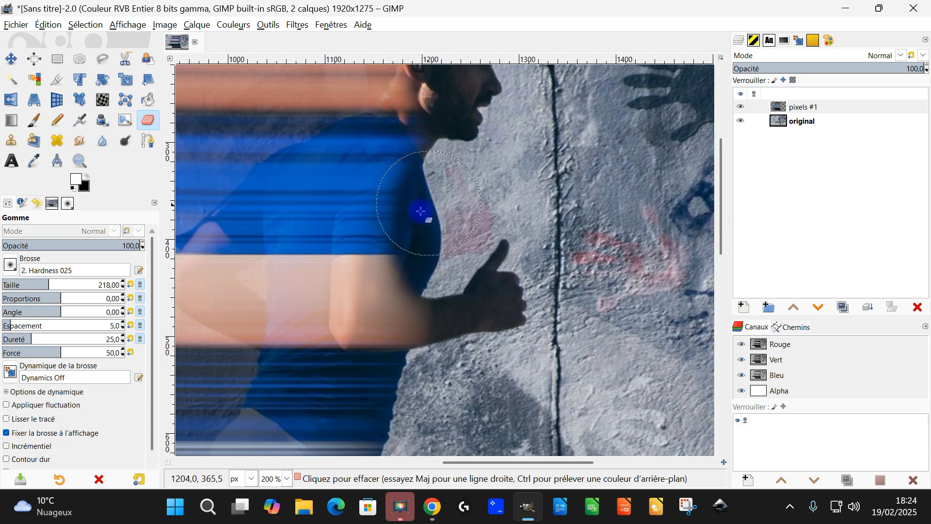
scroll(479, 260, down, 2)
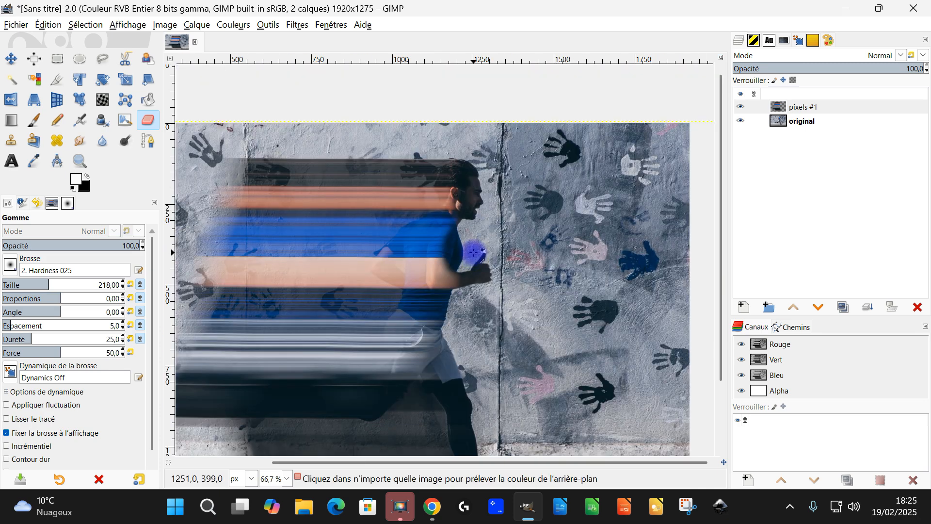
Set the Eraser size to 388 and erase the stretched pixels over the runner's waist and front leg on "pixels #1".
scroll(447, 266, up, 3)
scroll(451, 253, down, 2)
scroll(456, 210, up, 1)
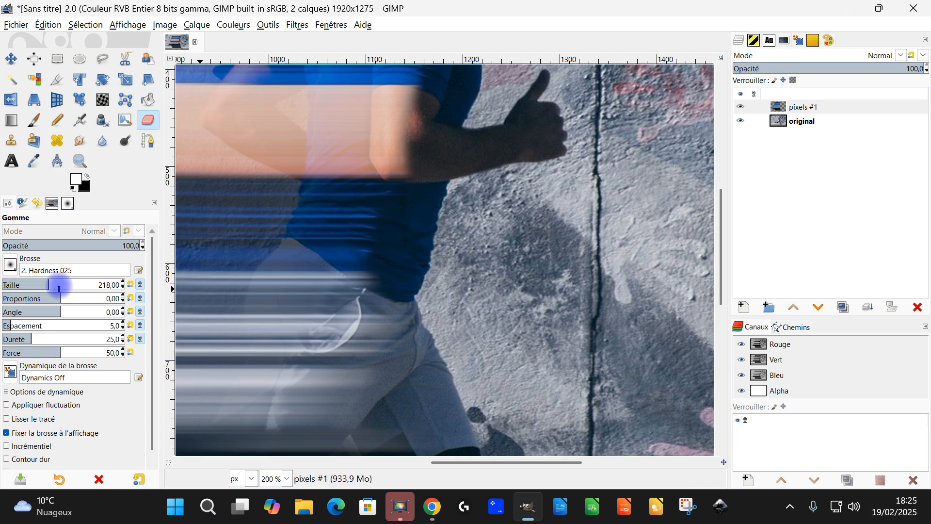
scroll(478, 281, down, 2)
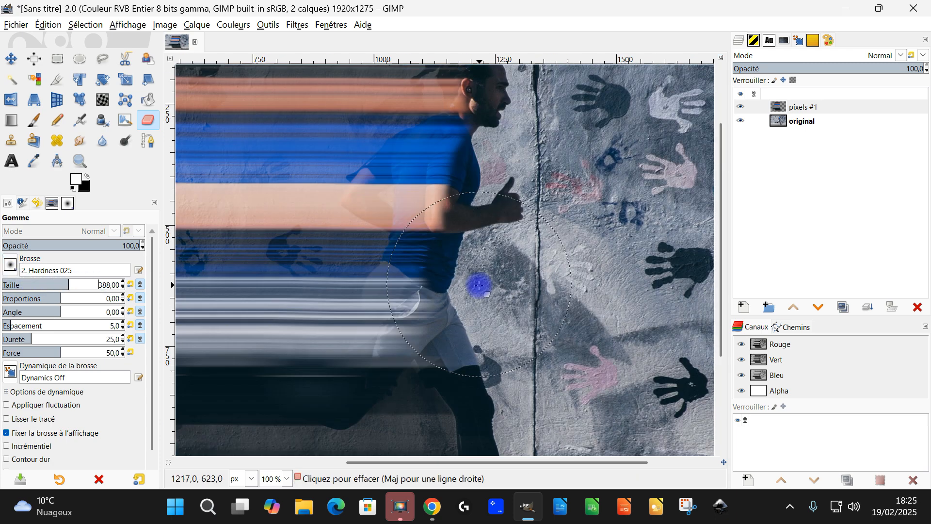
scroll(482, 307, up, 2)
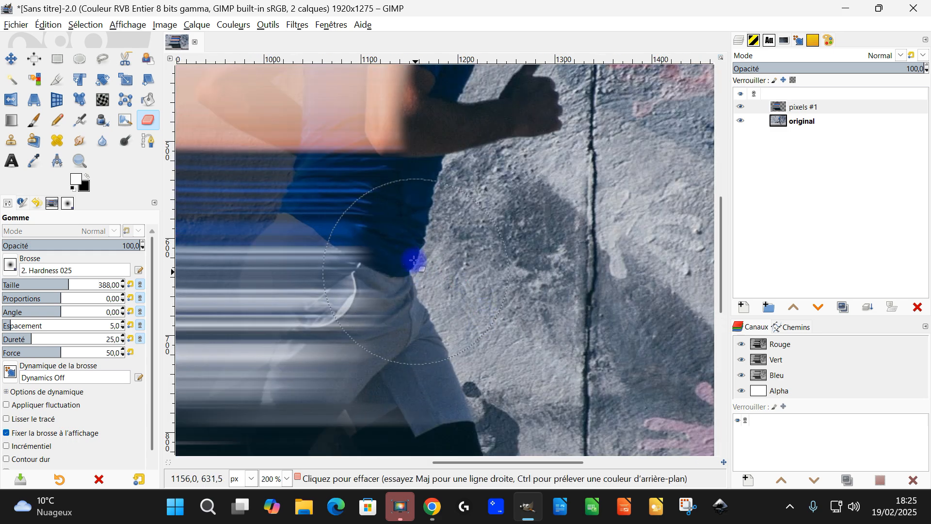
scroll(503, 326, down, 6)
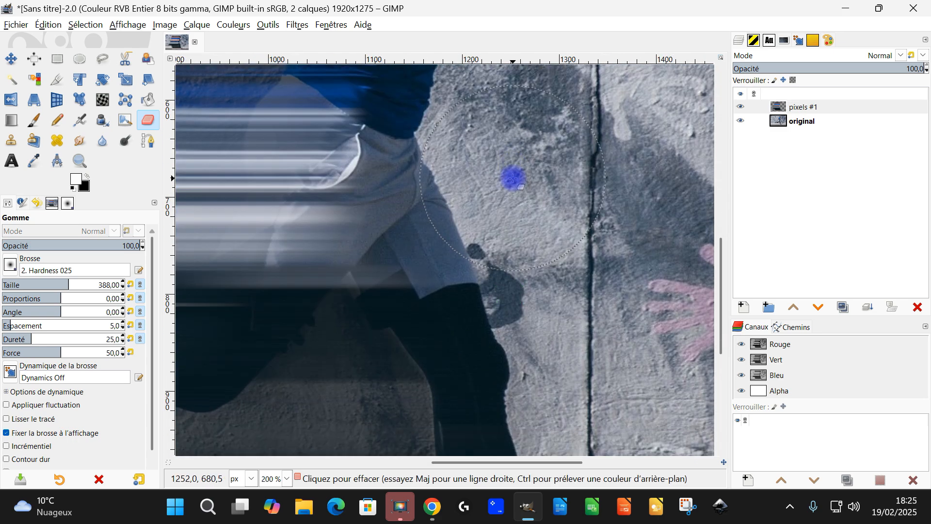
scroll(474, 212, down, 2)
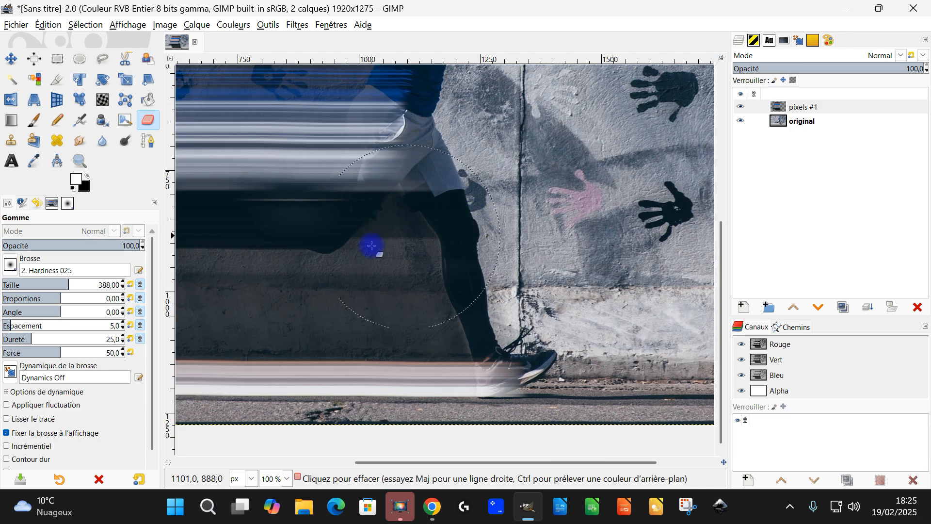
drag(295, 253, 454, 293)
ctrl+scroll(456, 288, up, 2)
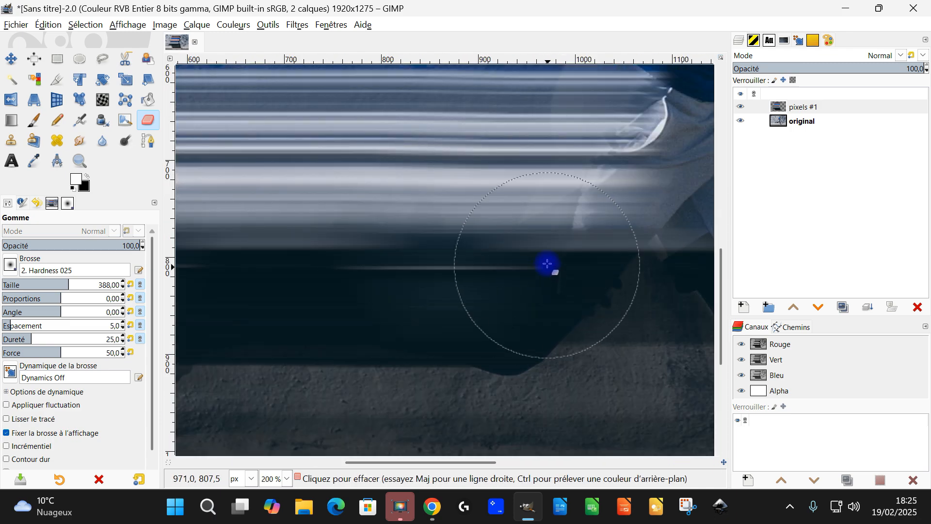
drag(534, 252, 373, 331)
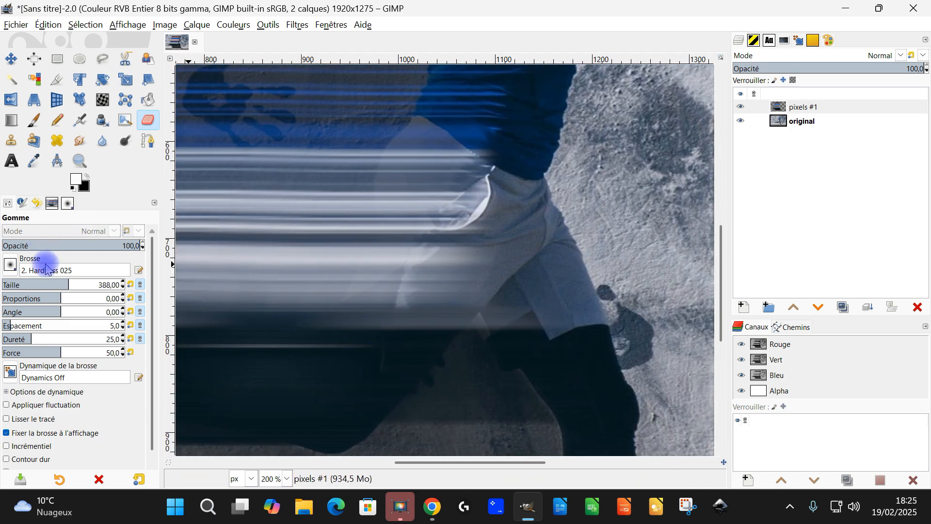
Erase the stretched pixels covering the shorts, rear thigh and rear calf, using Eraser sizes of 123 and 210.
click(35, 284)
click(606, 152)
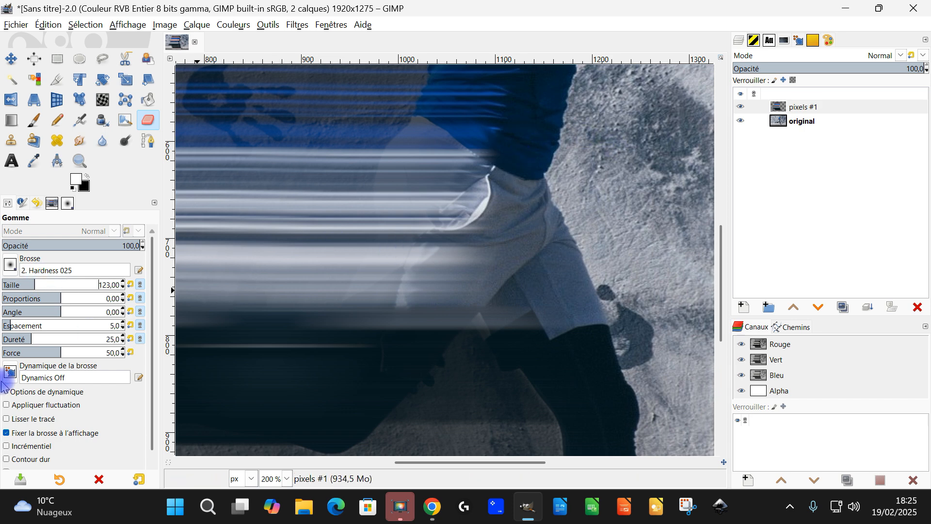
mouse_move(511, 175)
mouse_down()
mouse_move(436, 308)
mouse_move(413, 332)
mouse_move(363, 358)
mouse_move(349, 391)
mouse_move(328, 407)
mouse_move(392, 335)
mouse_move(528, 83)
mouse_up()
ctrl+scroll(515, 244, down, 3)
drag(552, 306, 544, 281)
scroll(464, 232, up, 3)
ctrl+scroll(435, 368, up, 1)
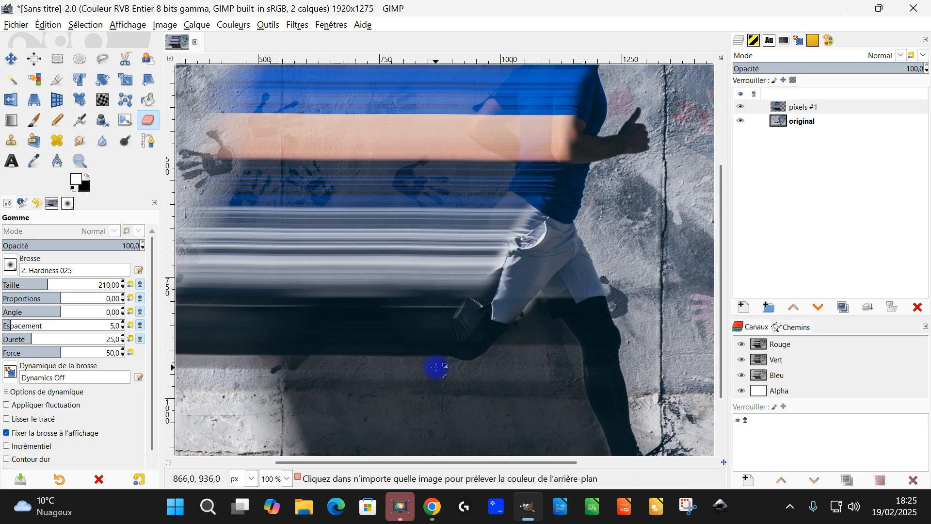
ctrl+scroll(436, 368, up, 2)
mouse_move(505, 298)
mouse_down()
mouse_move(349, 310)
mouse_move(301, 276)
mouse_move(243, 280)
mouse_move(342, 290)
mouse_up()
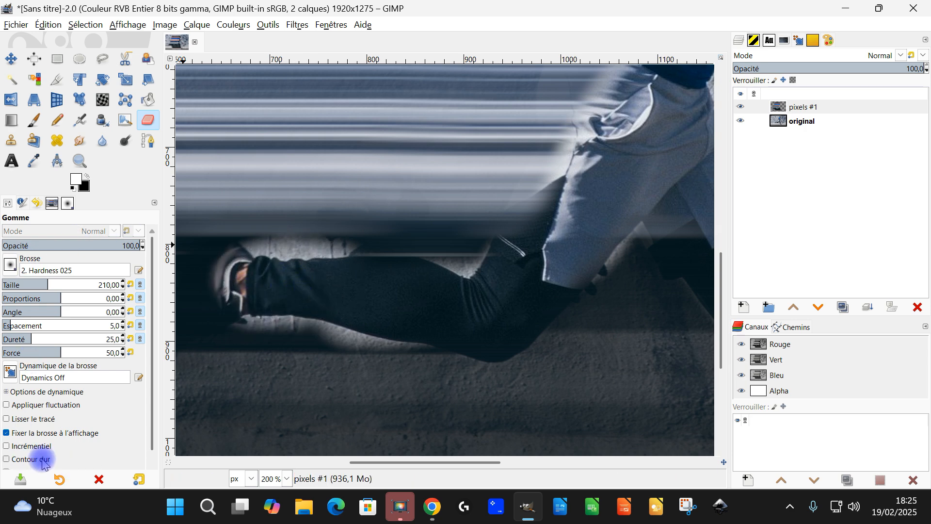
Enable the Eraser's Anti-effacement option and restore the dark stretched band above and below the rear calf.
scroll(145, 409, down, 1)
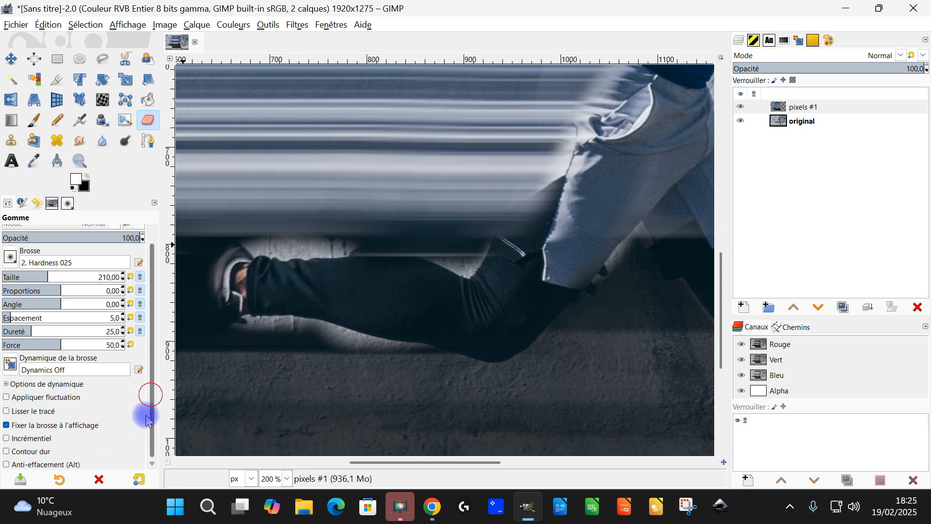
click(50, 461)
mouse_move(306, 232)
mouse_down()
mouse_move(248, 232)
mouse_move(383, 223)
mouse_up()
mouse_move(444, 243)
mouse_down()
mouse_move(468, 259)
mouse_move(460, 246)
mouse_up()
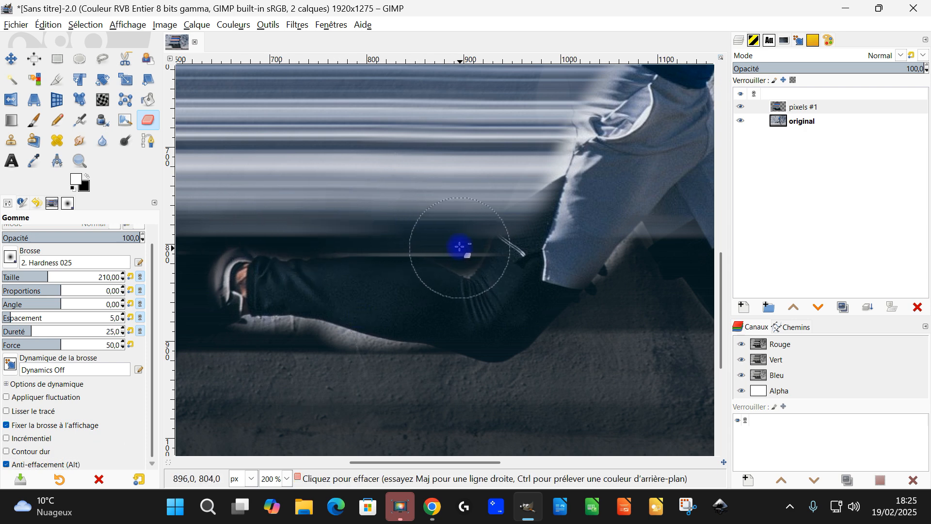
mouse_move(438, 327)
mouse_down()
mouse_move(551, 243)
mouse_move(522, 227)
mouse_up()
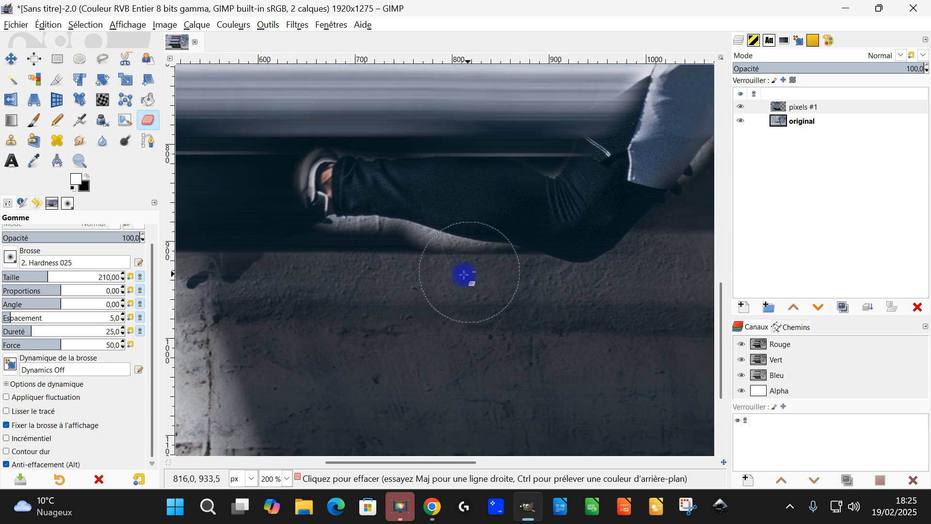
mouse_move(464, 251)
mouse_down()
mouse_move(493, 208)
mouse_move(455, 216)
mouse_move(348, 200)
mouse_move(519, 224)
mouse_move(447, 219)
mouse_up()
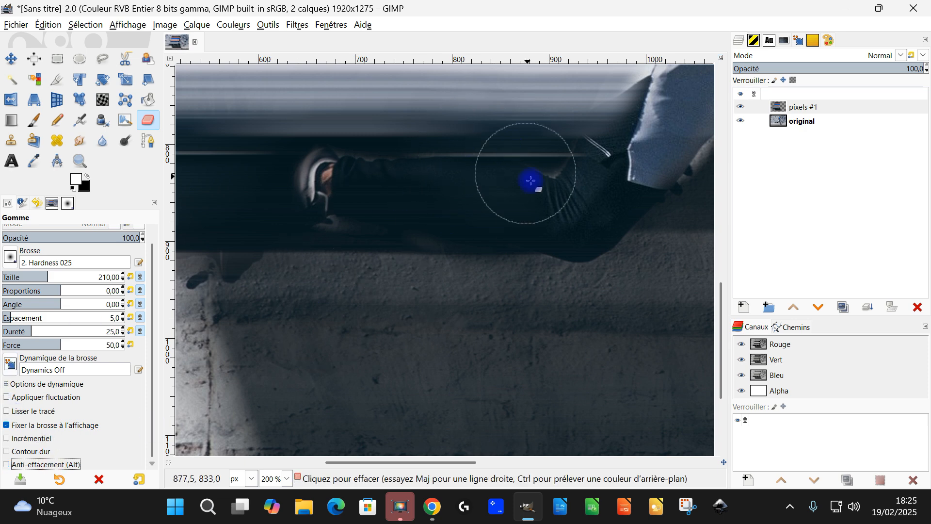
With Anti-effacement off, erase the dark band covering the rear calf, ankle and shoe on "pixels #1".
ctrl+scroll(533, 206, up, 1)
mouse_move(525, 210)
mouse_down()
mouse_move(273, 177)
mouse_move(263, 177)
mouse_move(257, 199)
mouse_up()
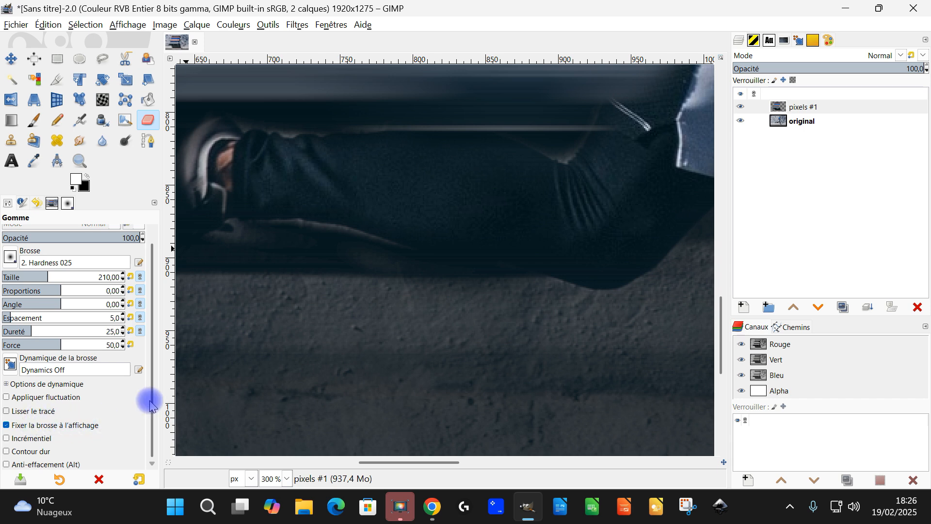
ctrl+scroll(461, 224, up, 2)
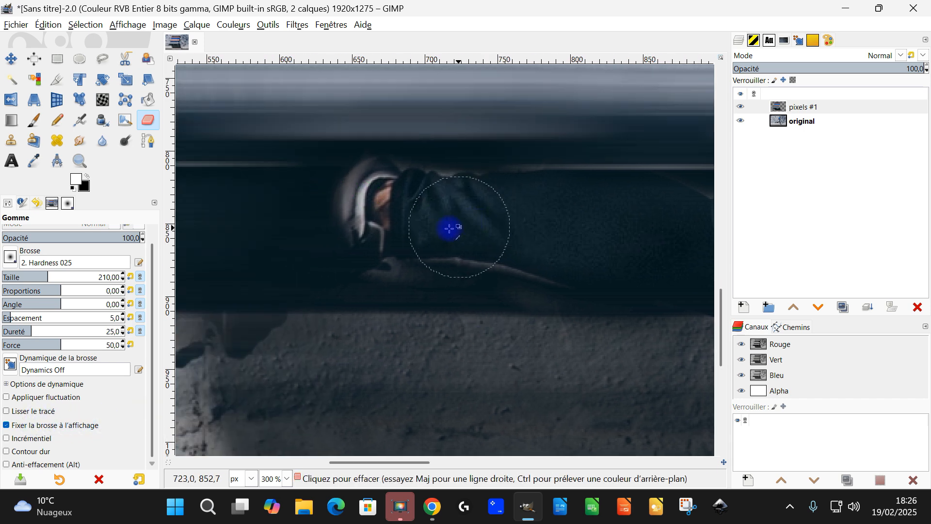
mouse_move(449, 174)
mouse_down()
mouse_move(344, 283)
mouse_move(446, 142)
mouse_move(428, 170)
mouse_up()
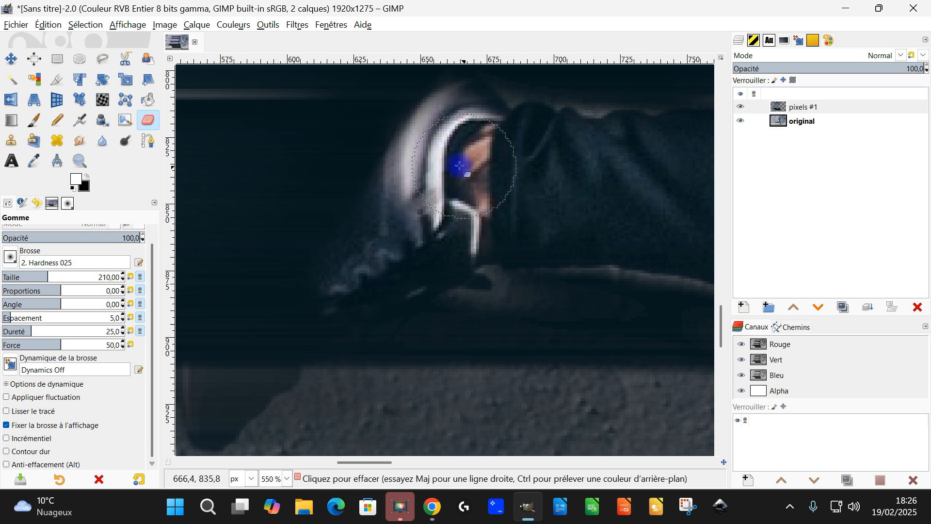
ctrl+scroll(435, 214, down, 4)
ctrl+scroll(435, 214, up, 1)
ctrl+scroll(421, 221, up, 1)
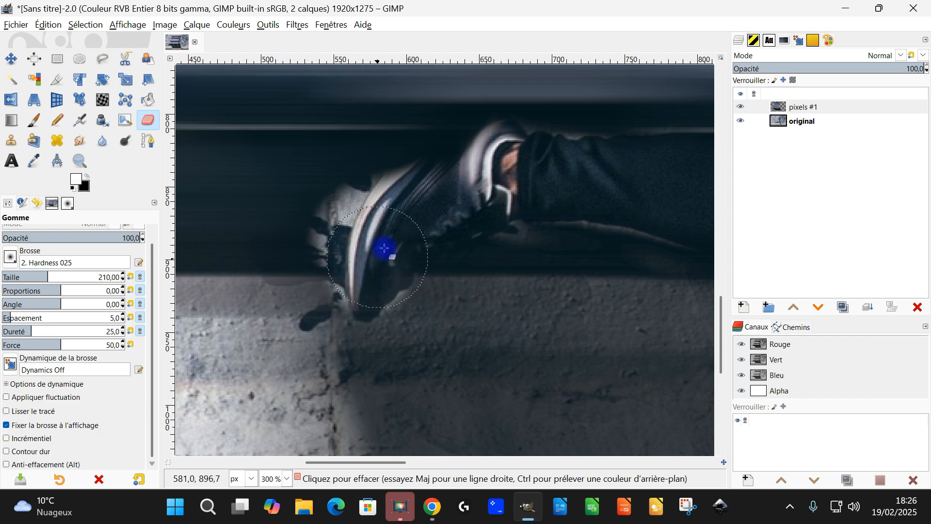
Turn Anti-effacement on and restore the dark band behind the toe of the rear shoe.
ctrl+scroll(504, 192, down, 1)
ctrl+scroll(505, 192, down, 1)
ctrl+scroll(500, 194, up, 1)
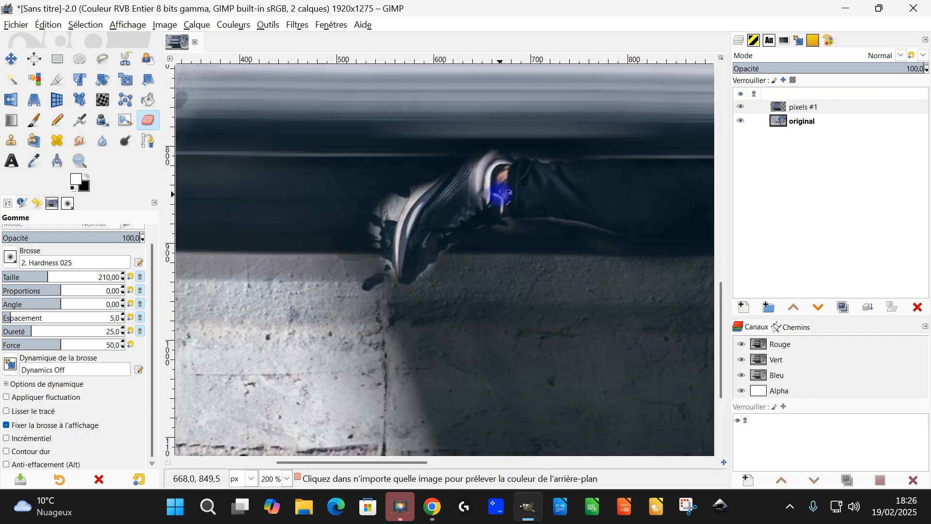
ctrl+scroll(379, 216, up, 1)
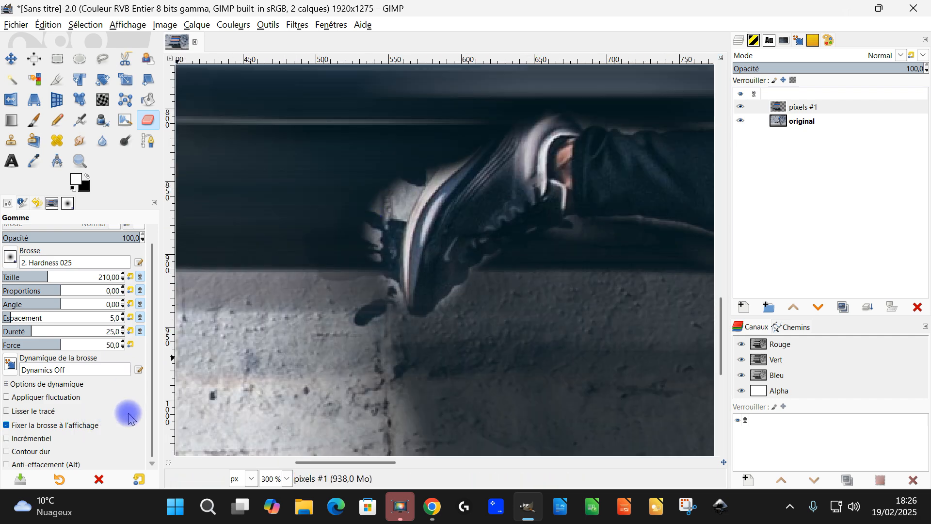
key(alt)
mouse_move(367, 179)
alt+mouse_down()
mouse_move(370, 203)
mouse_move(412, 163)
mouse_move(368, 241)
mouse_move(368, 267)
alt+mouse_up()
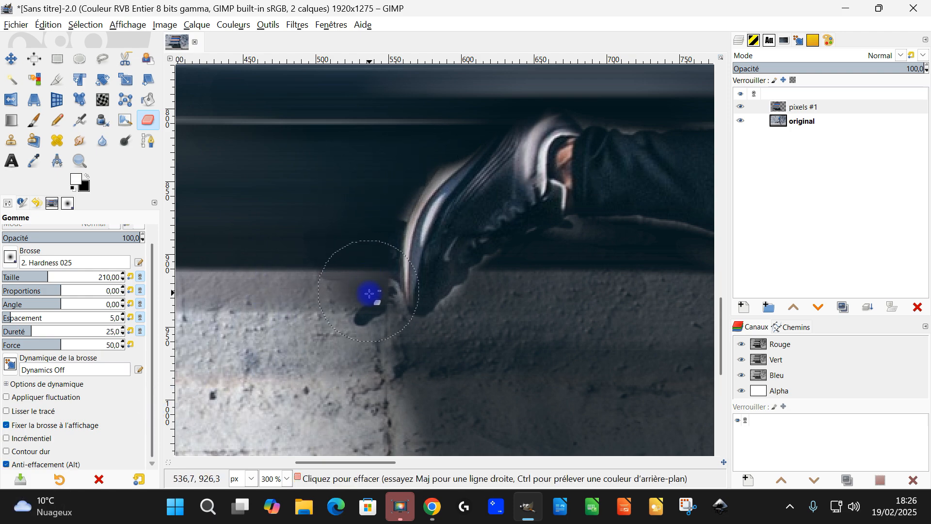
Turn Anti-effacement off and erase the remaining dark pixels over the rear knee and calf.
ctrl+scroll(395, 254, down, 6)
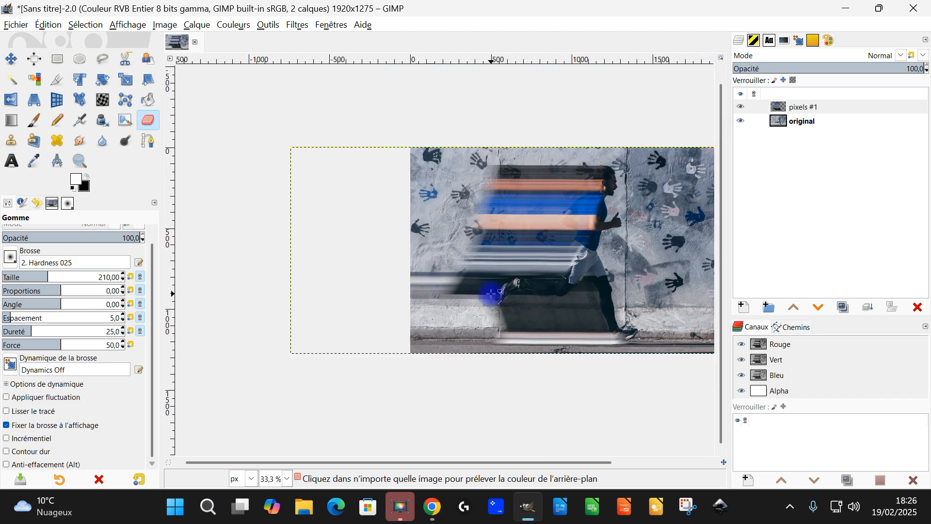
ctrl+scroll(491, 293, up, 3)
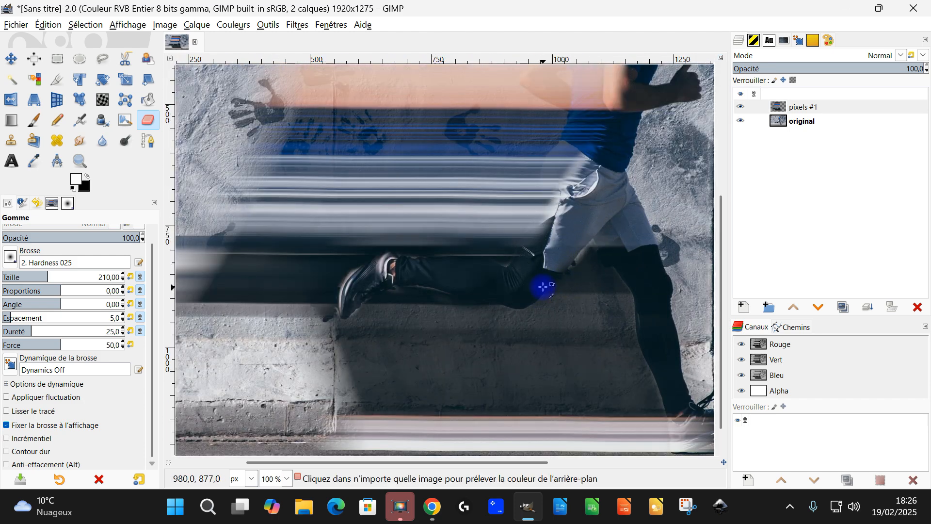
ctrl+scroll(545, 274, up, 1)
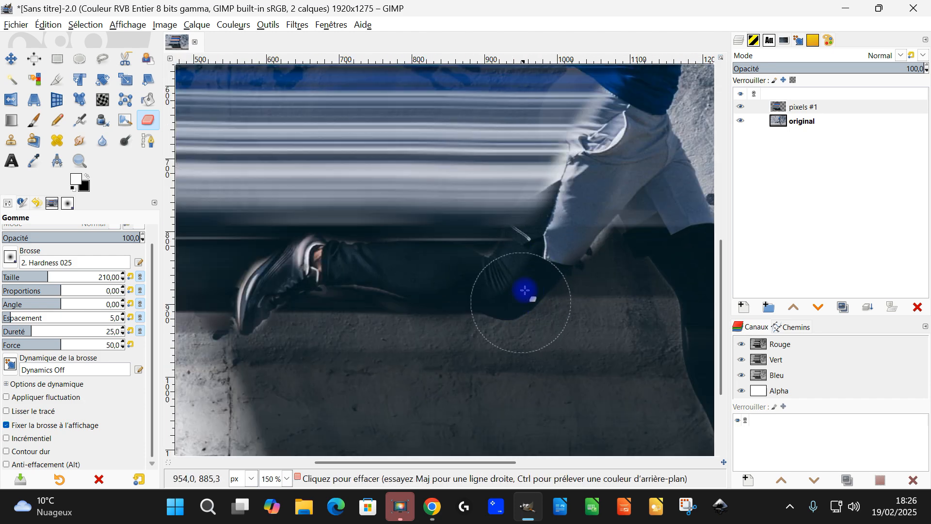
drag(549, 247, 417, 259)
ctrl+scroll(346, 262, down, 2)
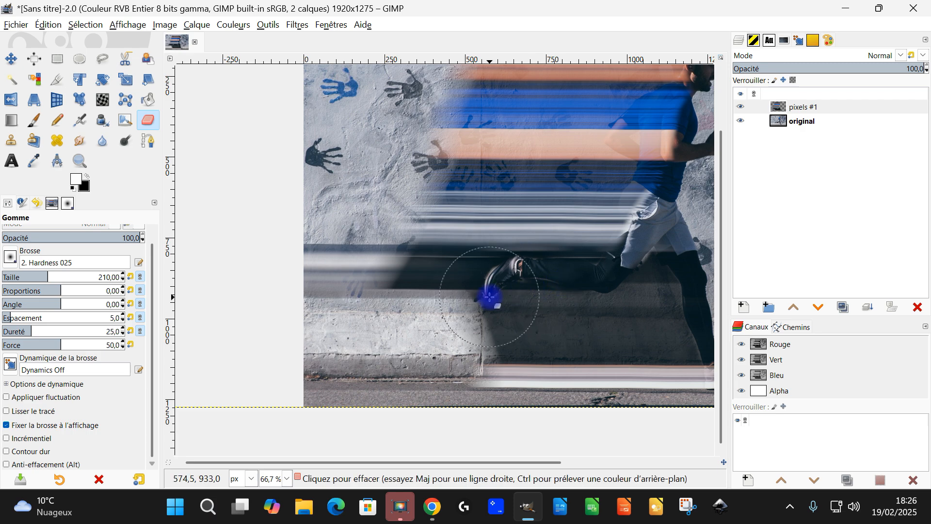
Duplicate the "pixels #1" layer and move the copy to the right over the runner with the Move tool.
ctrl+scroll(519, 291, down, 1)
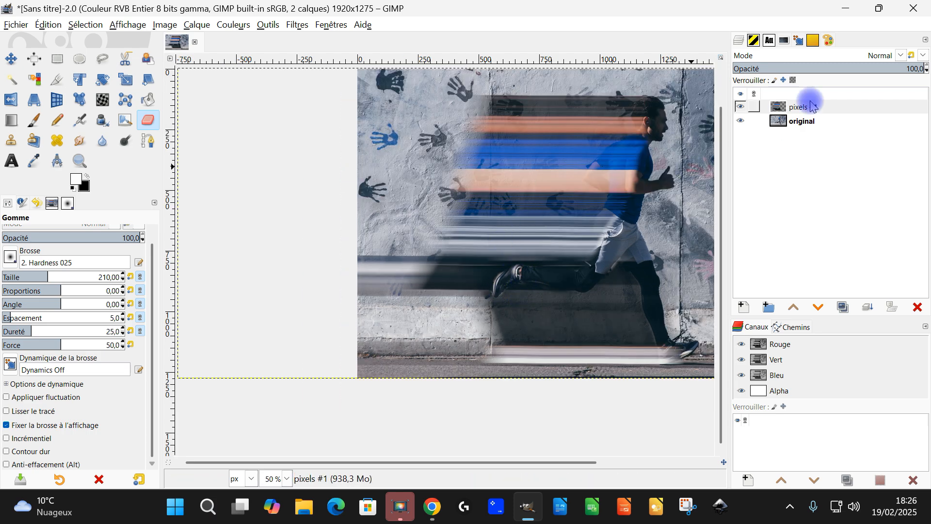
click(794, 107)
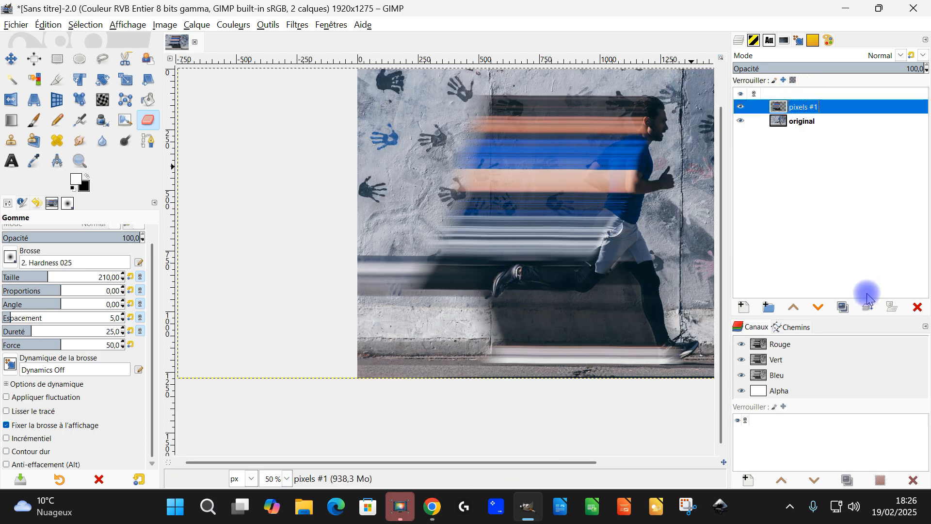
click(845, 308)
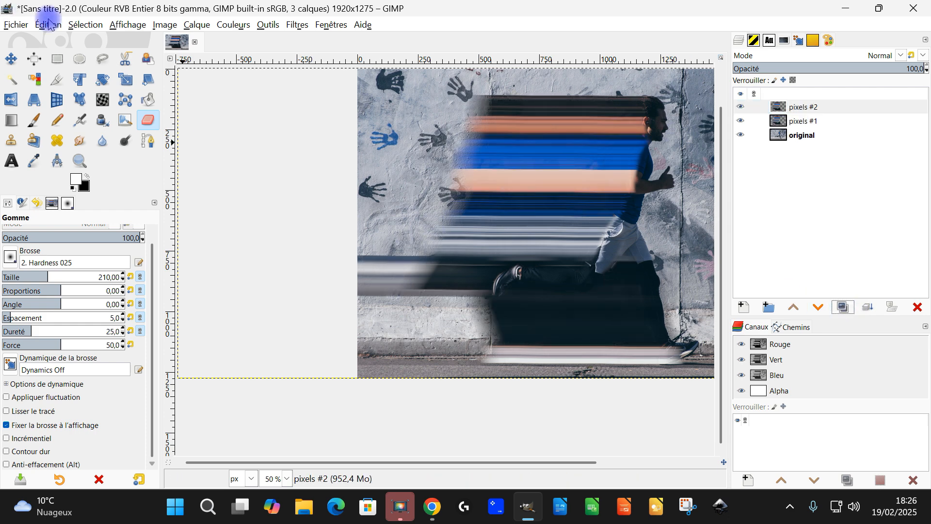
click(7, 60)
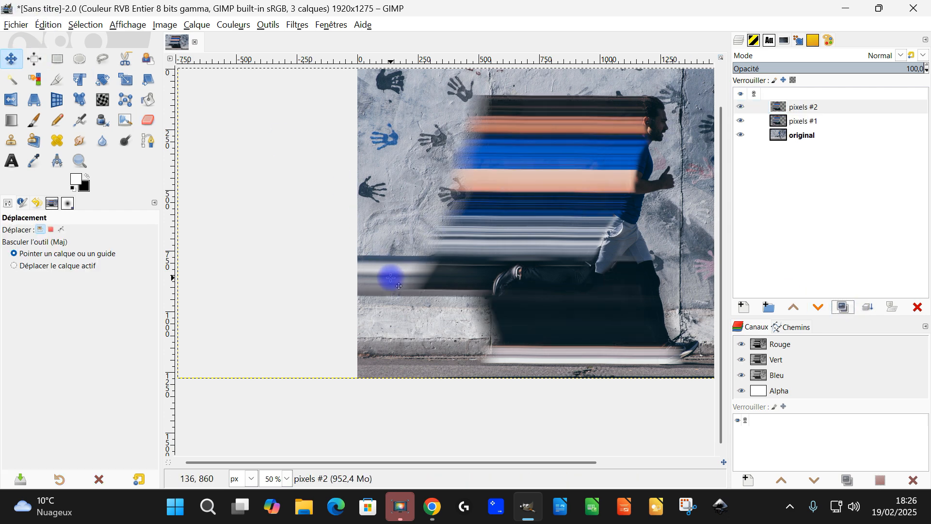
drag(390, 277, 454, 278)
scroll(495, 265, down, 2)
scroll(535, 267, up, 2)
drag(545, 242, 492, 233)
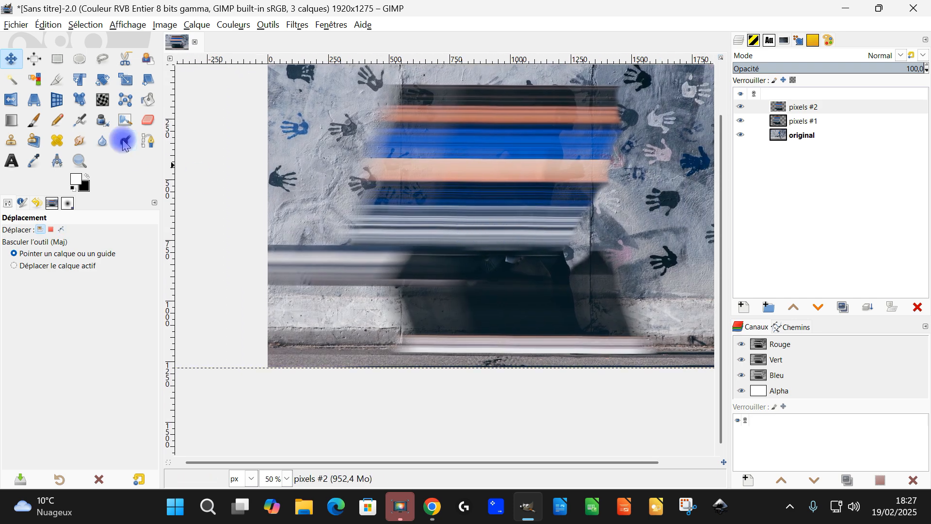
Erase the stretched bands on "pixels #2" from the runner's head down to his feet with the size 210 Eraser.
click(147, 120)
scroll(311, 165, down, 2)
scroll(392, 153, up, 2)
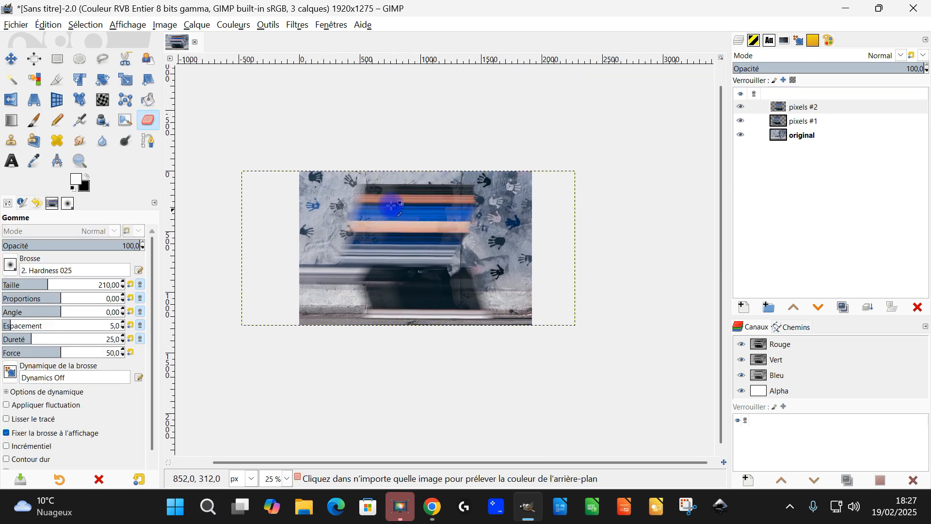
drag(567, 201, 336, 215)
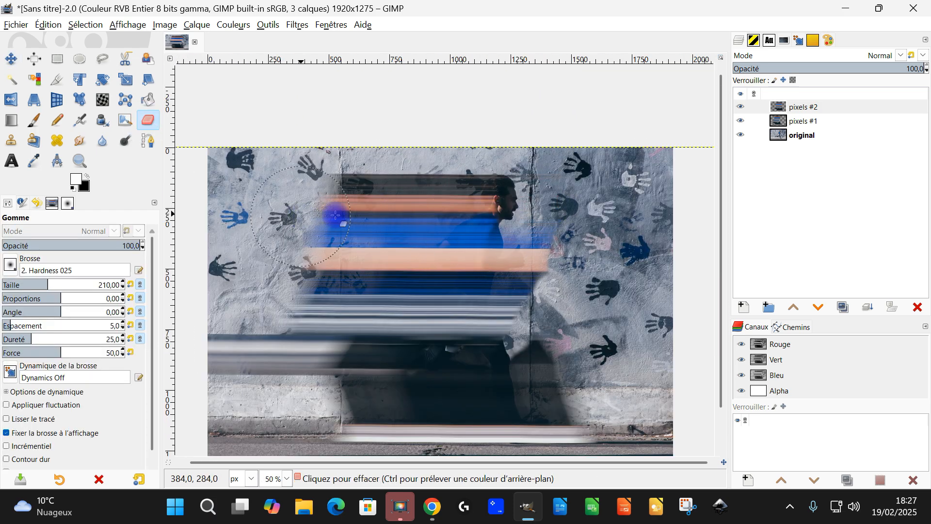
mouse_move(570, 248)
mouse_down()
mouse_move(431, 254)
mouse_move(348, 242)
mouse_move(461, 260)
mouse_move(531, 284)
mouse_move(565, 315)
mouse_move(512, 287)
mouse_move(485, 290)
mouse_move(509, 349)
mouse_move(496, 409)
mouse_move(560, 336)
mouse_move(583, 482)
mouse_move(507, 461)
mouse_move(465, 491)
mouse_move(510, 408)
mouse_move(459, 447)
mouse_move(467, 366)
mouse_move(449, 402)
mouse_move(428, 322)
mouse_up()
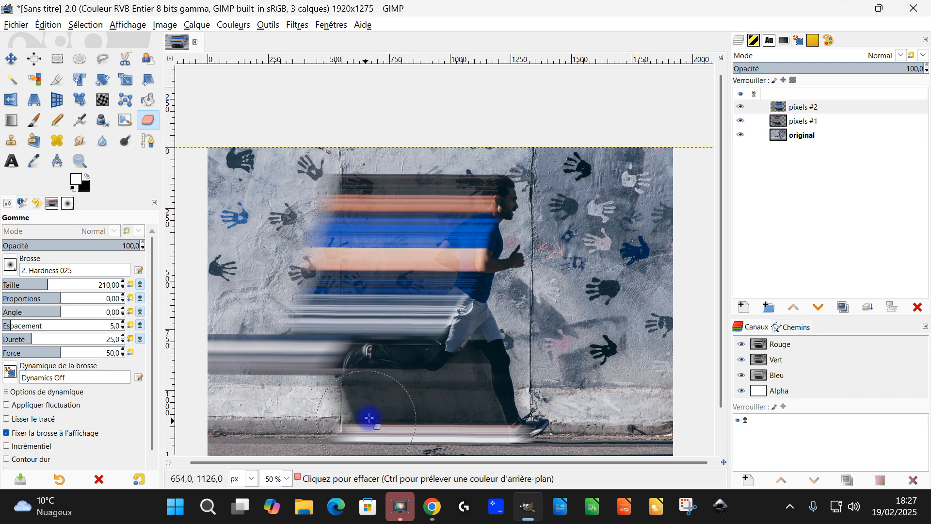
mouse_move(416, 435)
mouse_down()
mouse_move(505, 429)
mouse_move(364, 442)
mouse_move(417, 406)
mouse_up()
Erase the stretched bands on the "pixels #1" layer where they cover the heel and middle of the front shoe.
scroll(418, 404, down, 1)
scroll(500, 419, up, 2)
scroll(500, 419, up, 3)
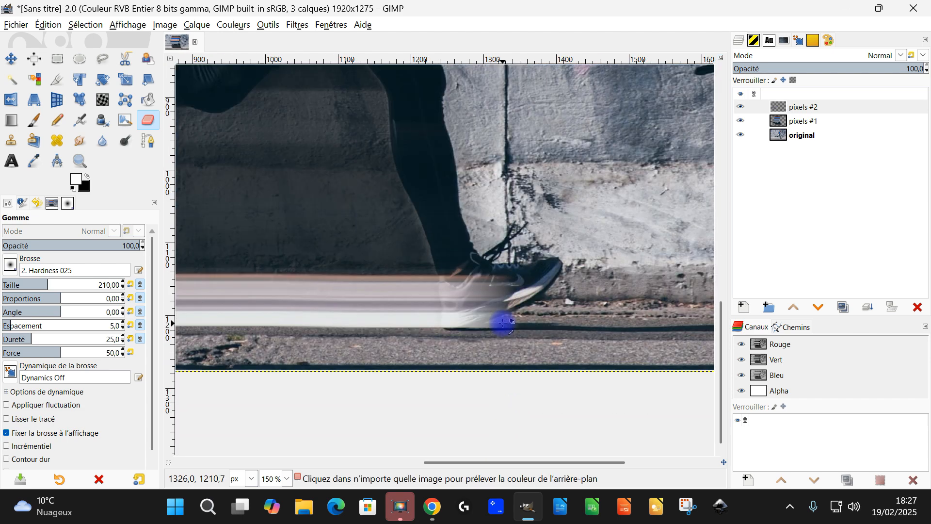
click(811, 123)
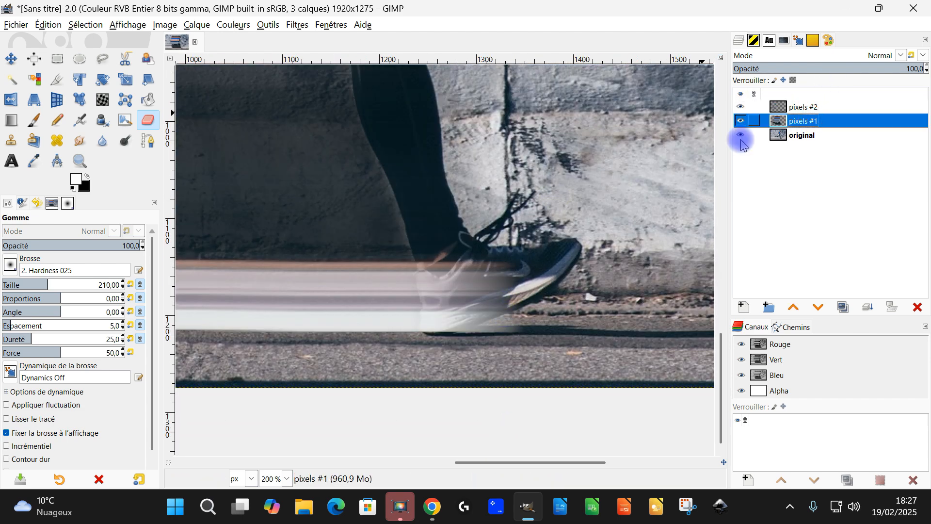
scroll(485, 297, up, 1)
mouse_move(471, 283)
mouse_down()
mouse_move(463, 247)
mouse_move(428, 279)
mouse_move(438, 283)
mouse_up()
mouse_move(532, 272)
mouse_down()
mouse_move(497, 298)
mouse_move(512, 356)
mouse_move(465, 378)
mouse_up()
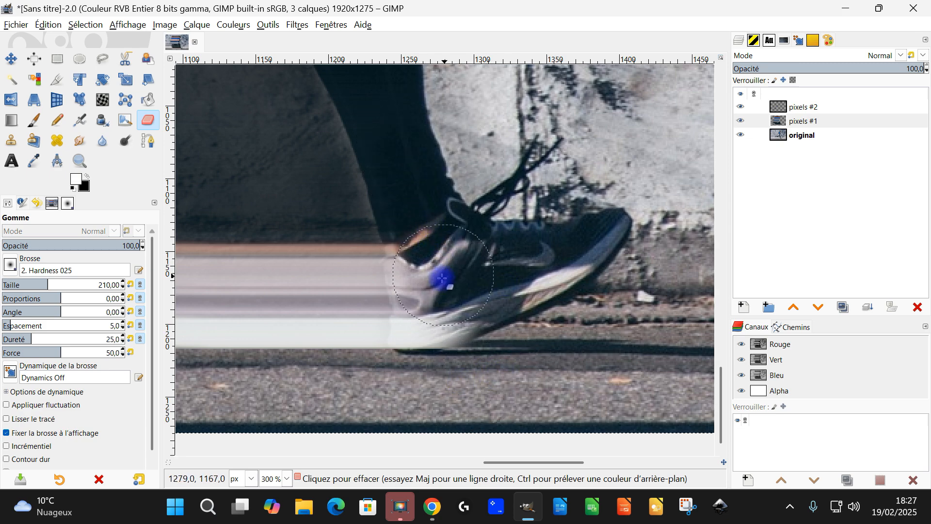
Hide the "original" and "pixels #1" layers to isolate "pixels #2".
scroll(453, 306, down, 5)
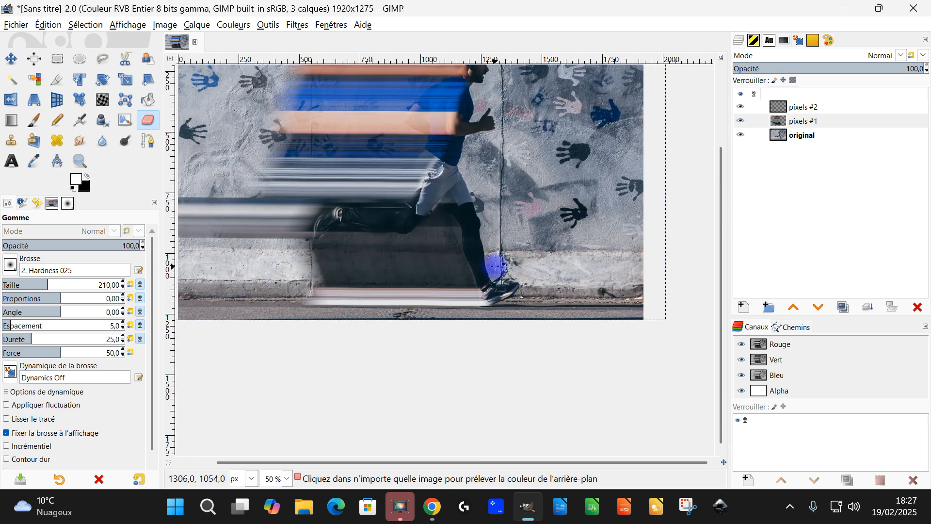
scroll(436, 183, up, 1)
scroll(525, 175, up, 3)
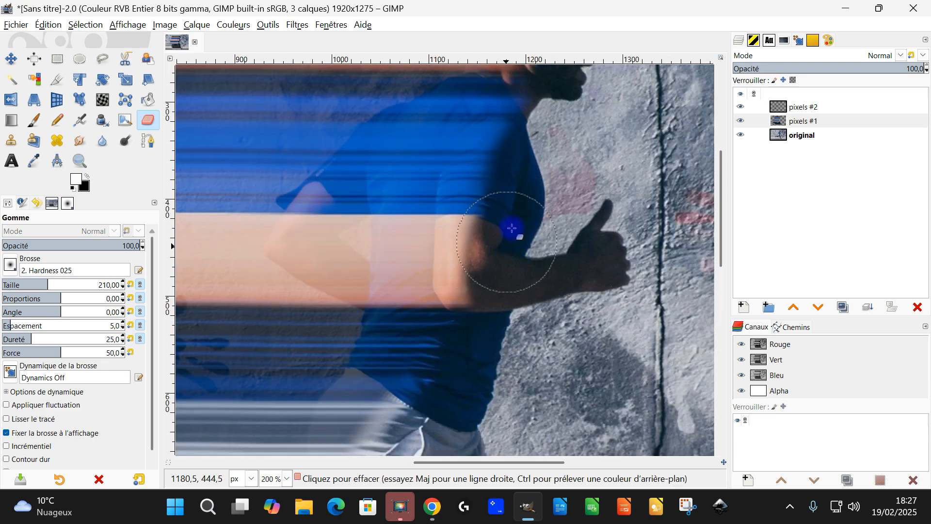
scroll(515, 276, down, 5)
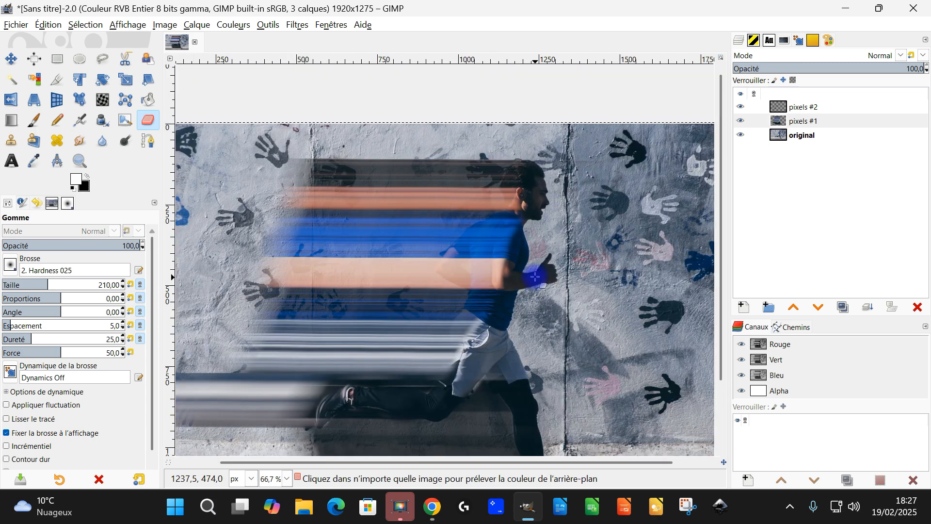
scroll(578, 199, up, 2)
click(789, 109)
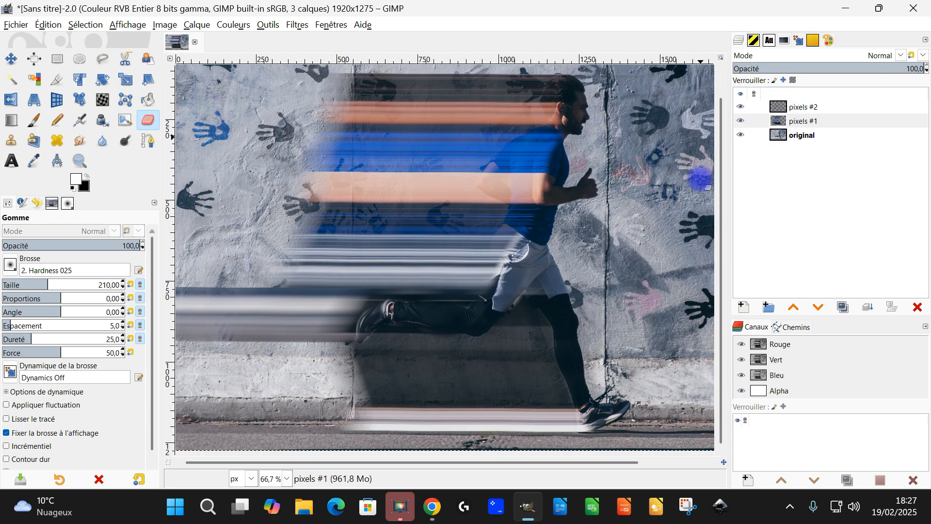
scroll(541, 327, down, 1)
click(749, 134)
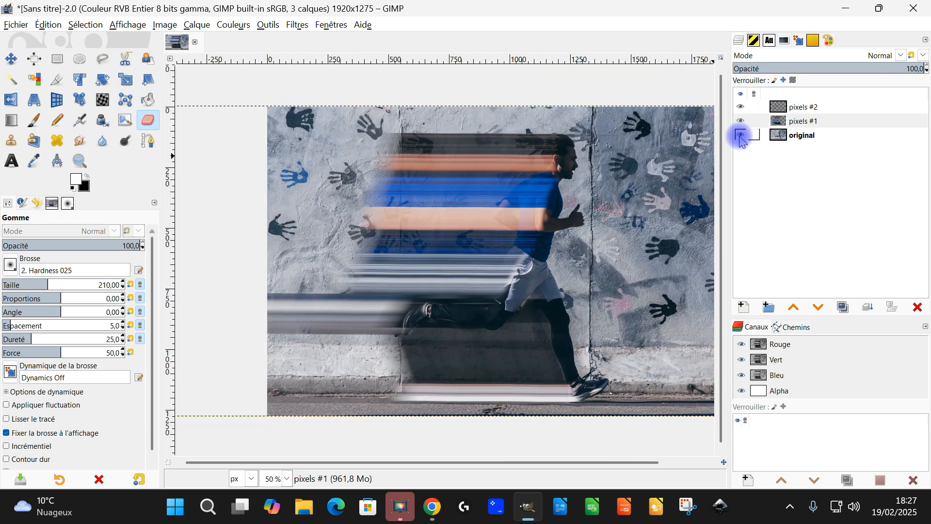
click(741, 137)
click(742, 121)
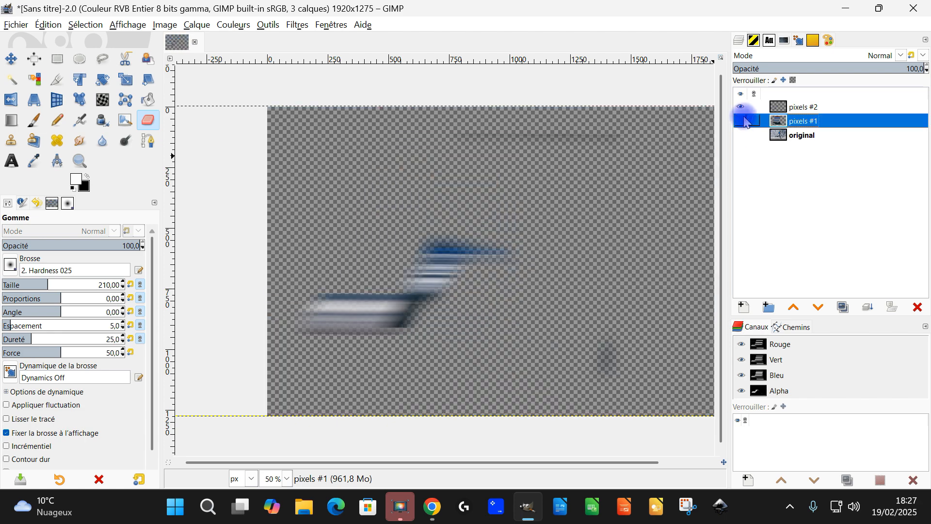
Erase the stray blue streak and faint leftover smudge on "pixels #2", and make "pixels #1" and "original" visible again.
click(799, 108)
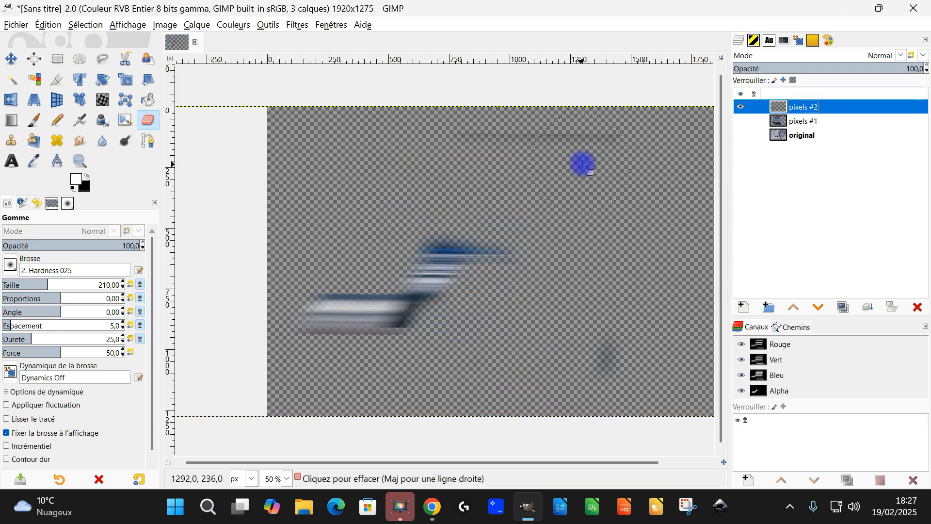
scroll(615, 156, up, 1)
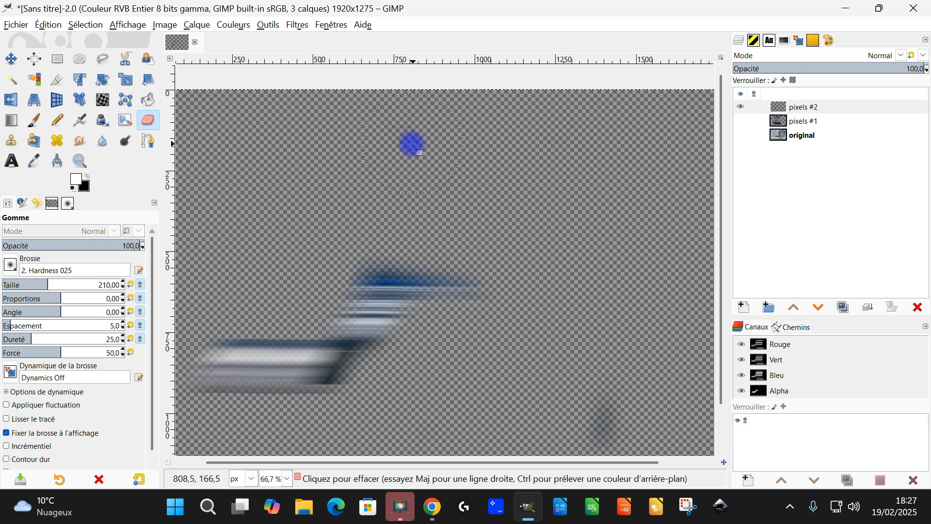
scroll(590, 256, down, 5)
drag(444, 231, 511, 254)
mouse_move(513, 187)
mouse_down()
mouse_move(477, 221)
mouse_move(459, 214)
mouse_move(433, 239)
mouse_move(434, 211)
mouse_move(423, 238)
mouse_up()
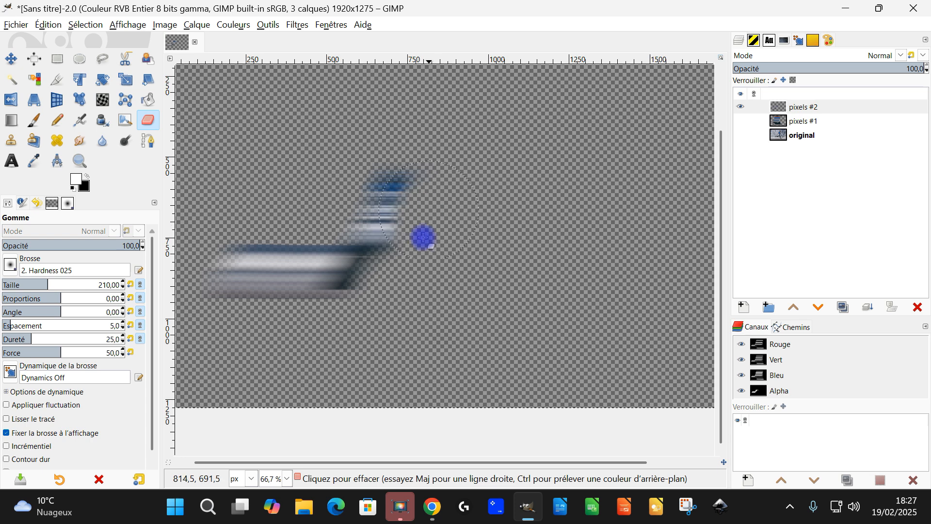
click(740, 120)
click(741, 135)
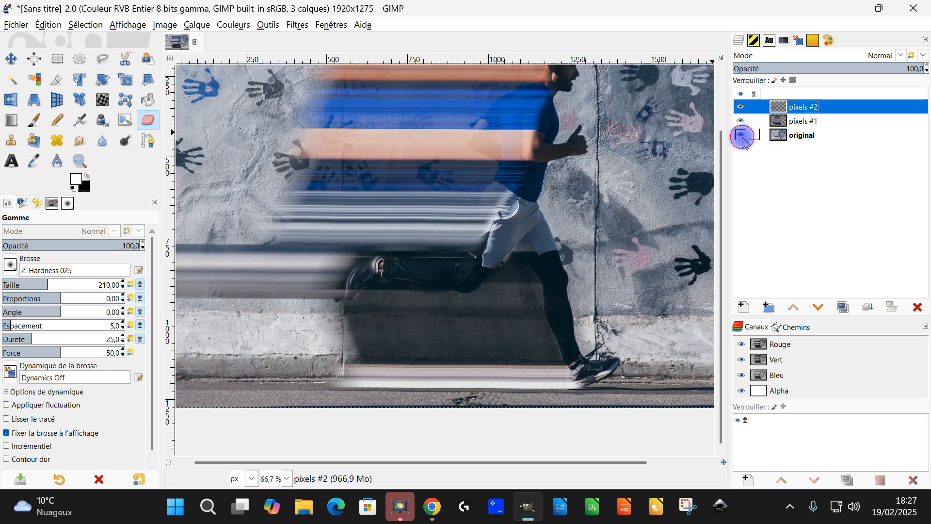
Shift the "pixels #2" layer by 17, 6 px near the rear shoe with the Move tool.
scroll(496, 302, down, 1)
scroll(467, 194, up, 1)
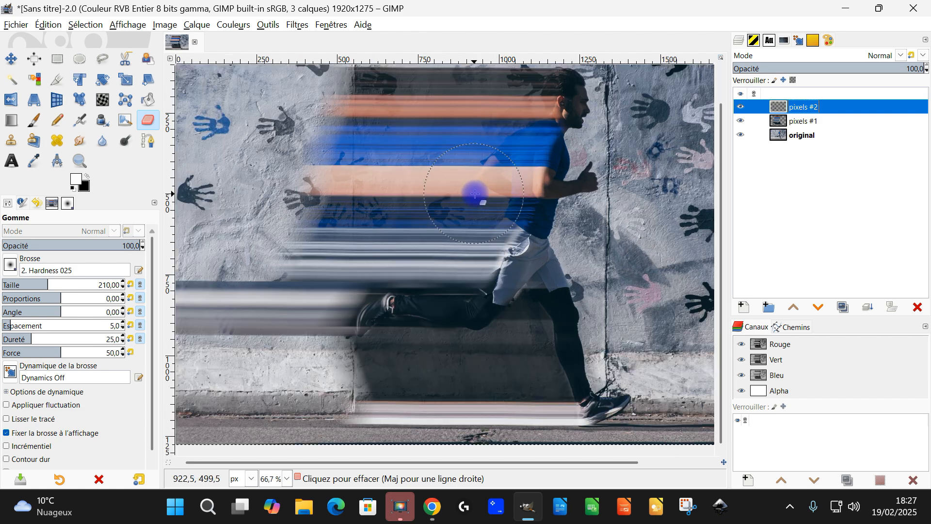
scroll(371, 374, up, 3)
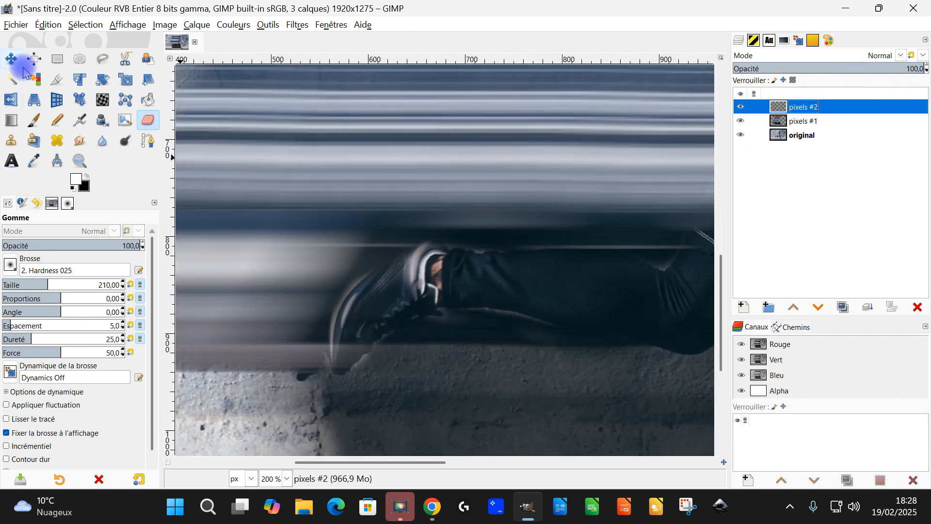
click(7, 60)
drag(247, 299, 263, 301)
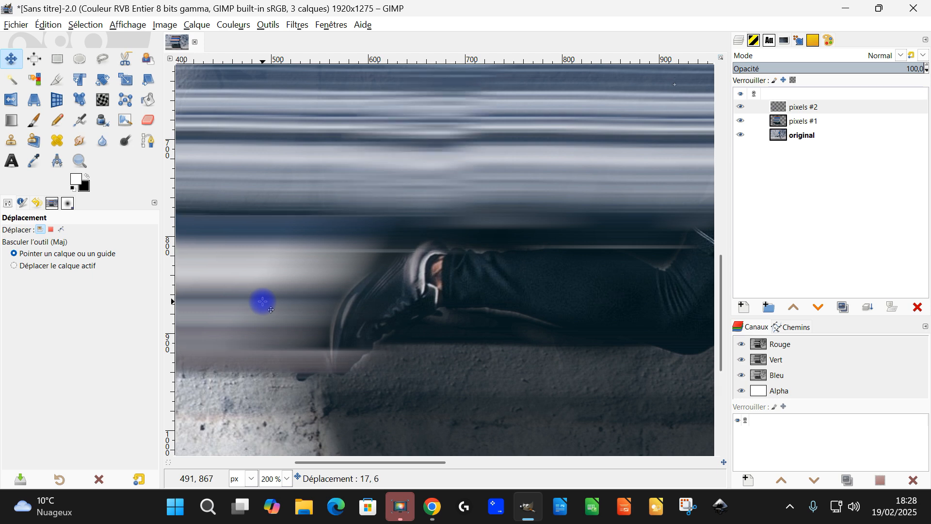
Switch back to the Eraser and merge the "pixels #2" layer down into "pixels #1".
click(149, 119)
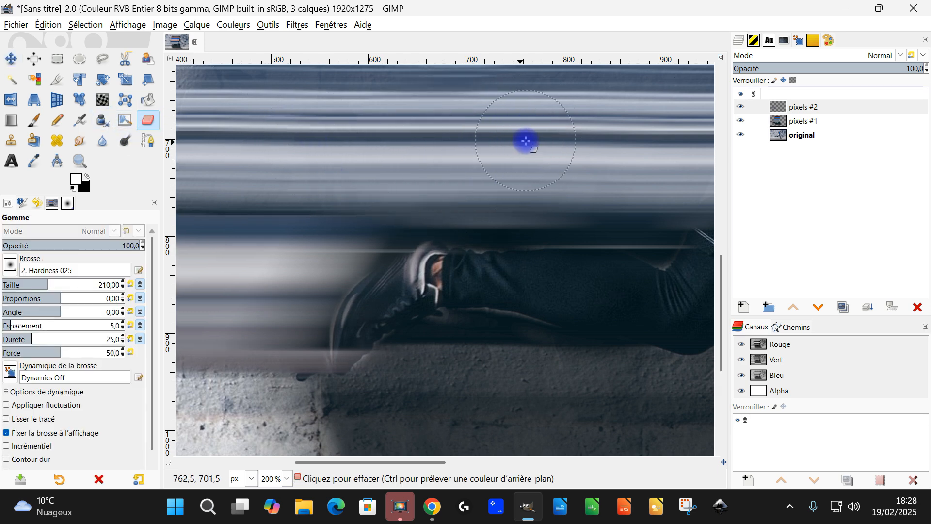
ctrl+scroll(529, 214, down, 4)
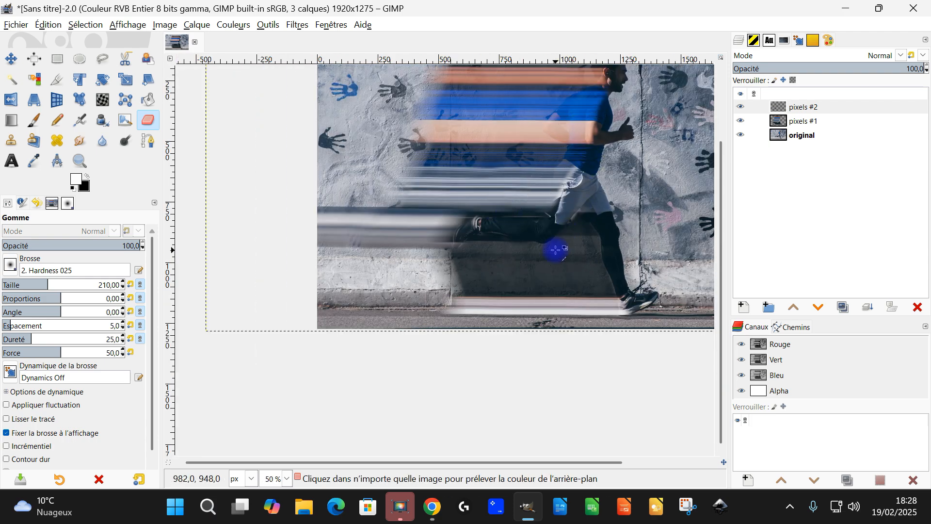
ctrl+scroll(556, 247, up, 2)
click(803, 113)
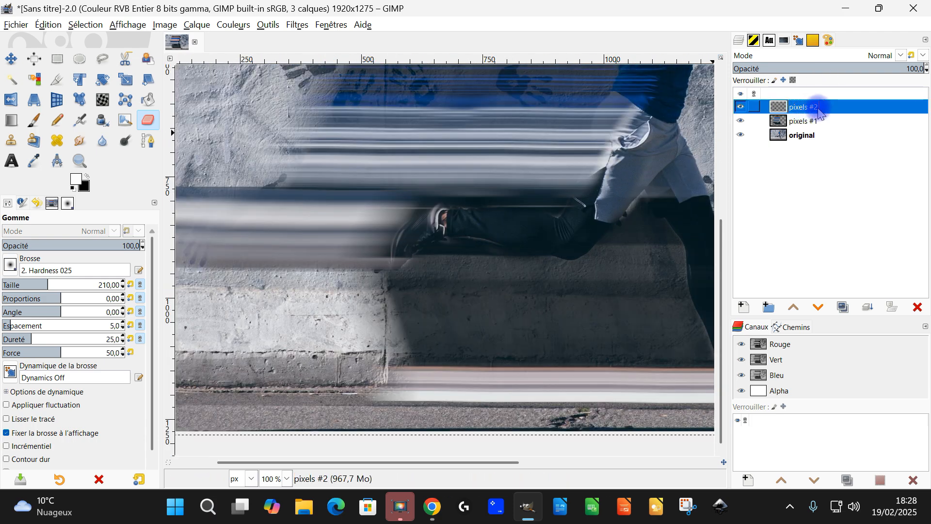
click(871, 308)
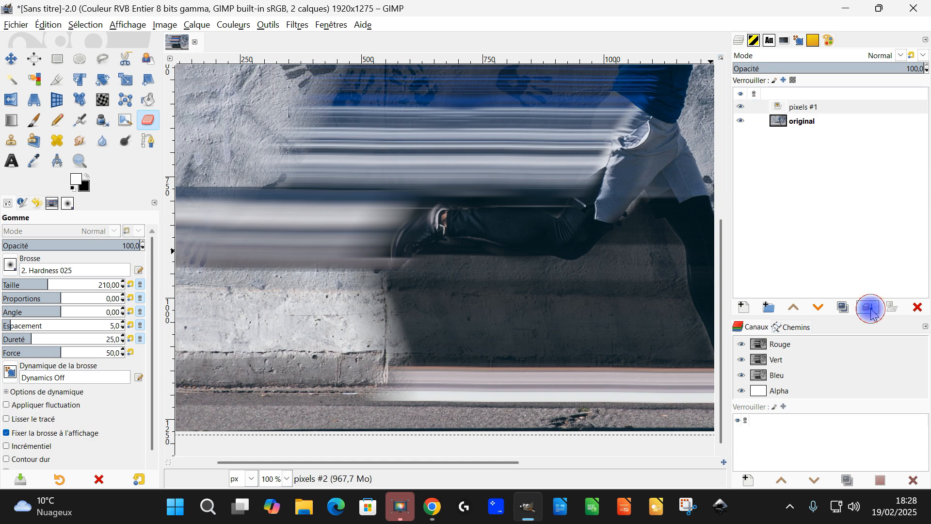
Lower the opacity of the "pixels #1" layer to 68.1.
drag(855, 68, 869, 70)
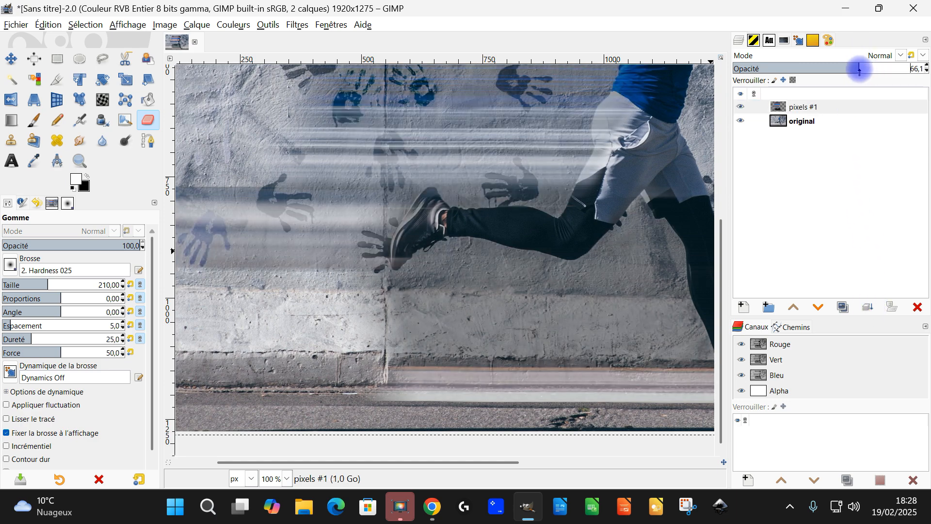
scroll(426, 258, up, 2)
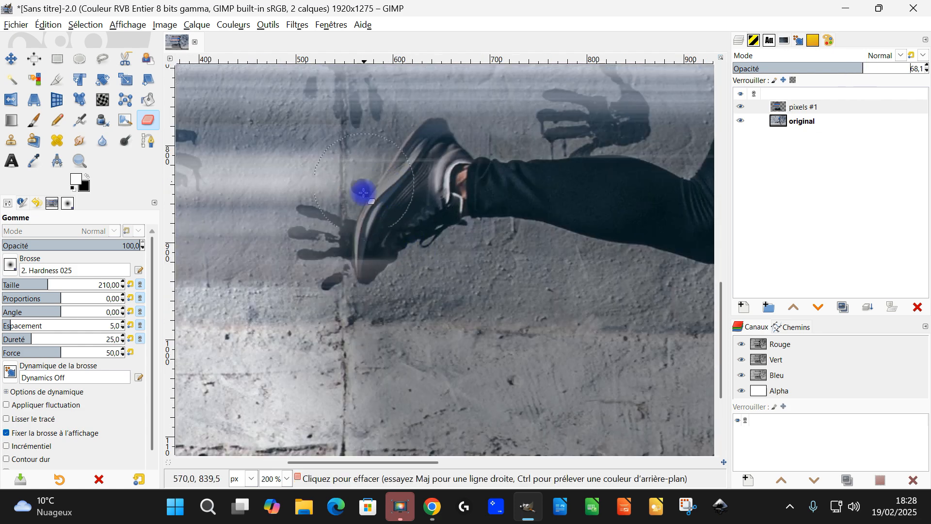
scroll(364, 192, down, 3)
scroll(372, 189, down, 2)
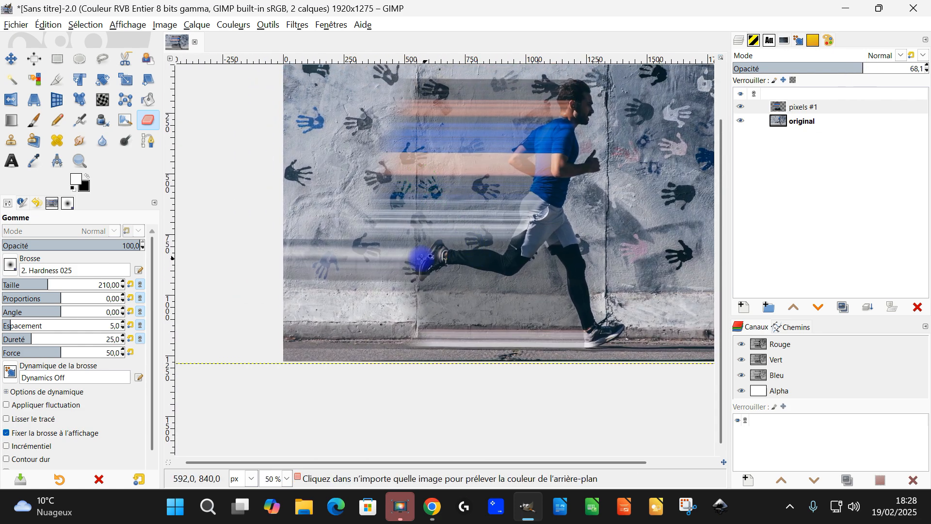
scroll(416, 250, up, 1)
Erase the far ends of the rear-shoe bands and the ground-level band on "pixels #1" with the size 210 Eraser.
click(782, 111)
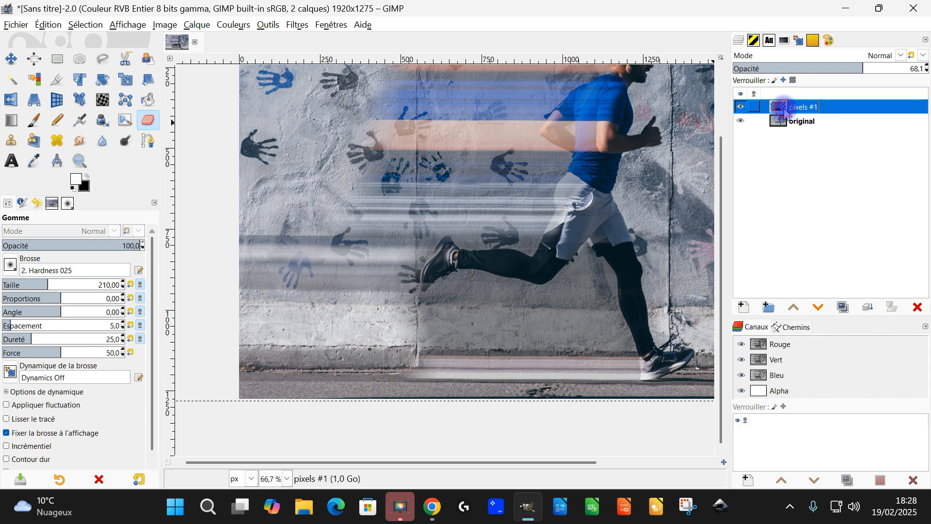
scroll(254, 313, down, 1)
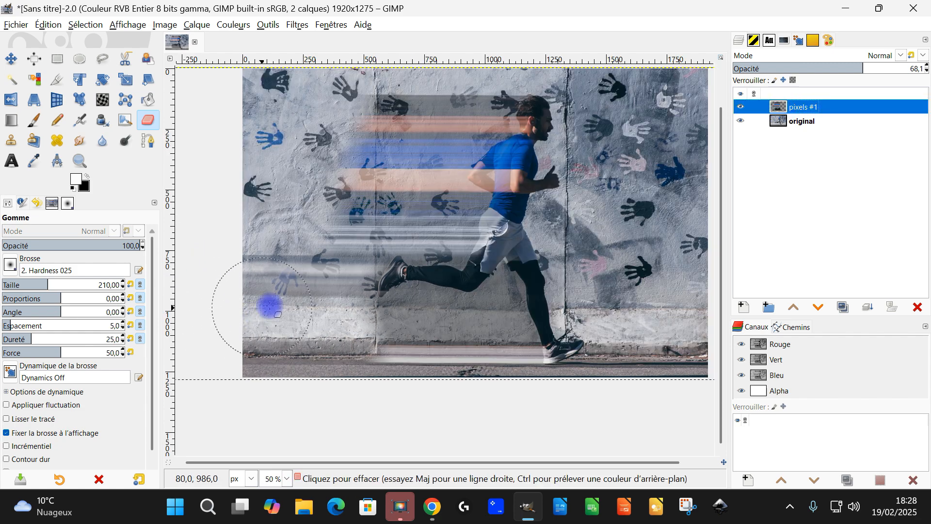
drag(293, 301, 380, 313)
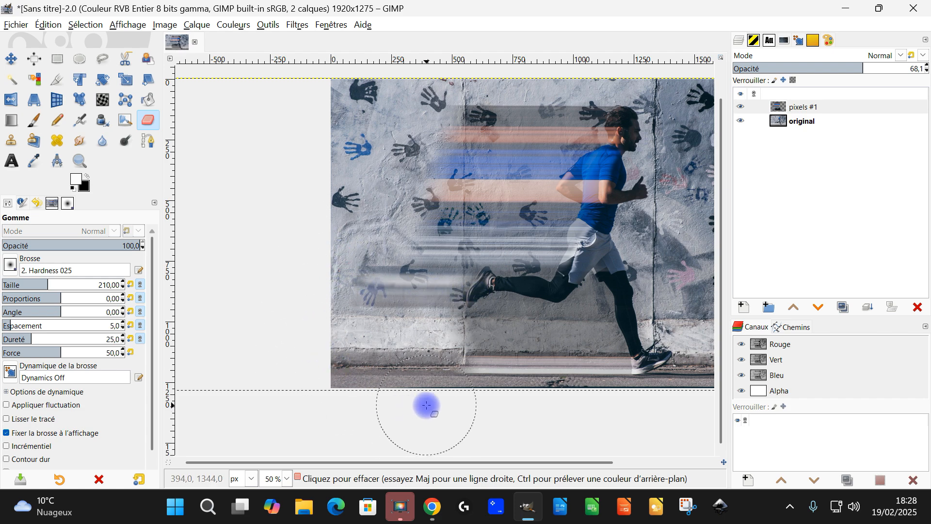
mouse_move(445, 376)
mouse_down()
mouse_move(472, 361)
mouse_move(479, 369)
mouse_move(484, 424)
mouse_move(482, 347)
mouse_move(492, 351)
mouse_move(503, 335)
mouse_move(503, 394)
mouse_up()
scroll(509, 397, down, 1)
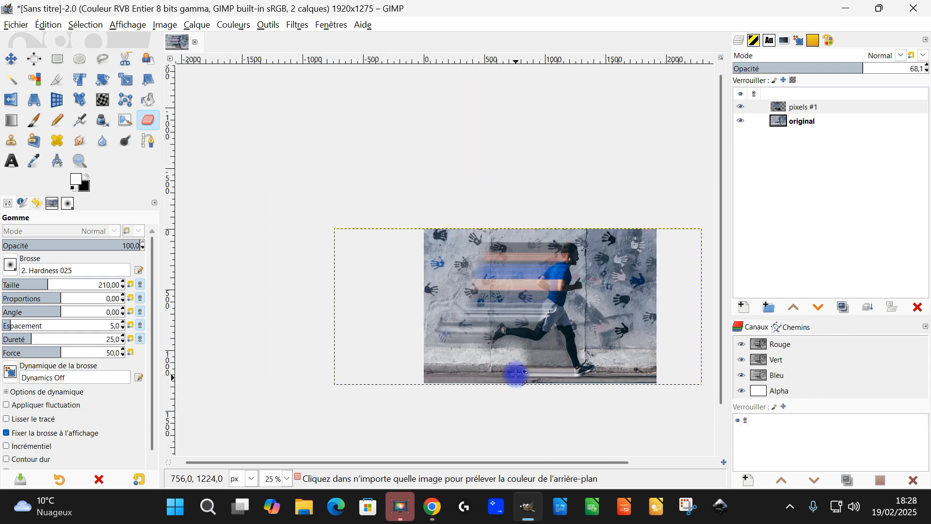
scroll(536, 328, up, 2)
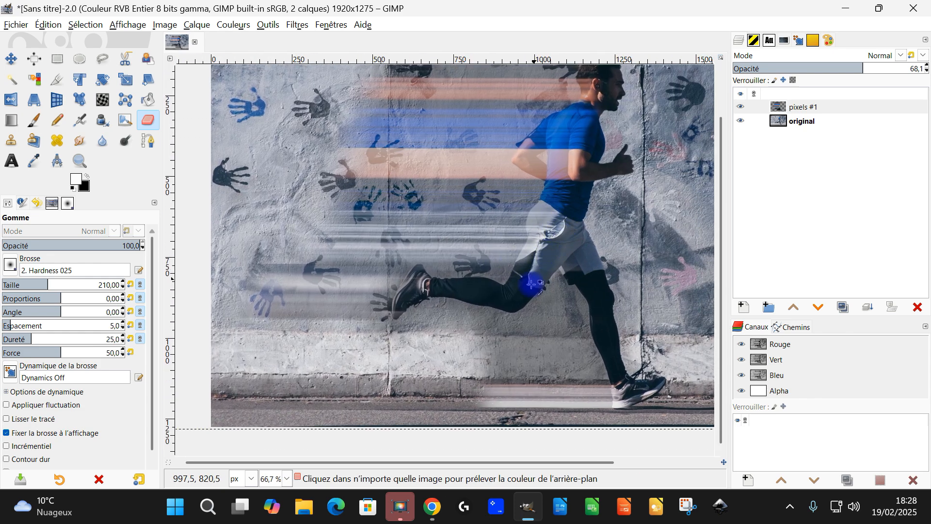
Erase the remaining gray haze on "pixels #1" over the wall beneath the runner's rear calf.
scroll(448, 376, up, 1)
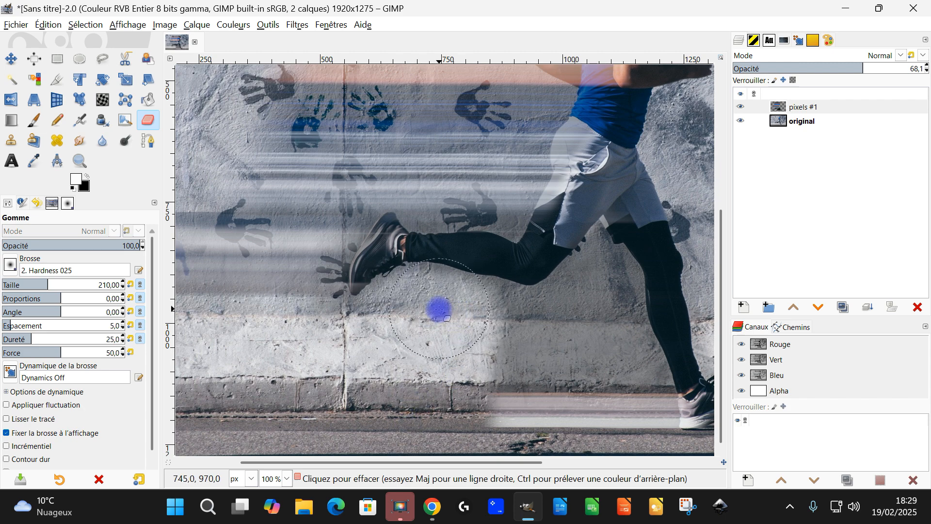
scroll(465, 307, up, 2)
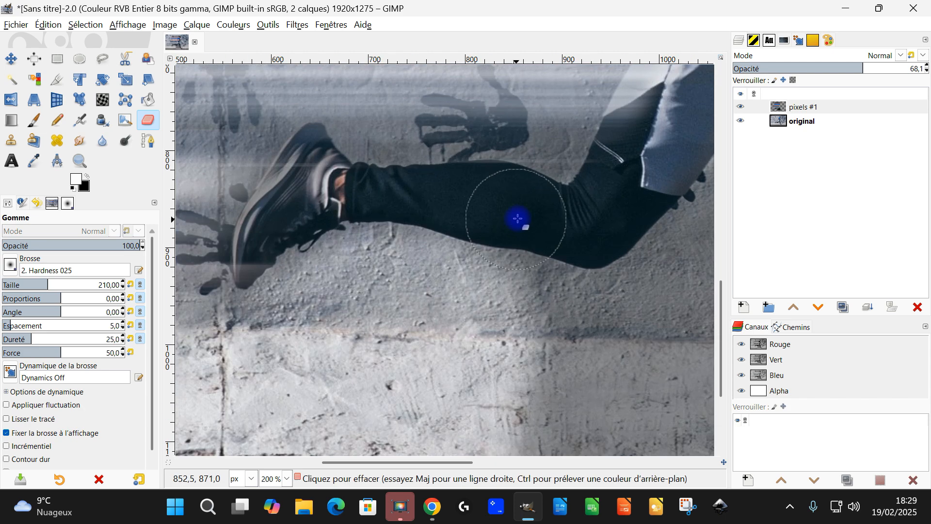
scroll(451, 309, down, 2)
drag(480, 297, 441, 279)
scroll(441, 280, down, 2)
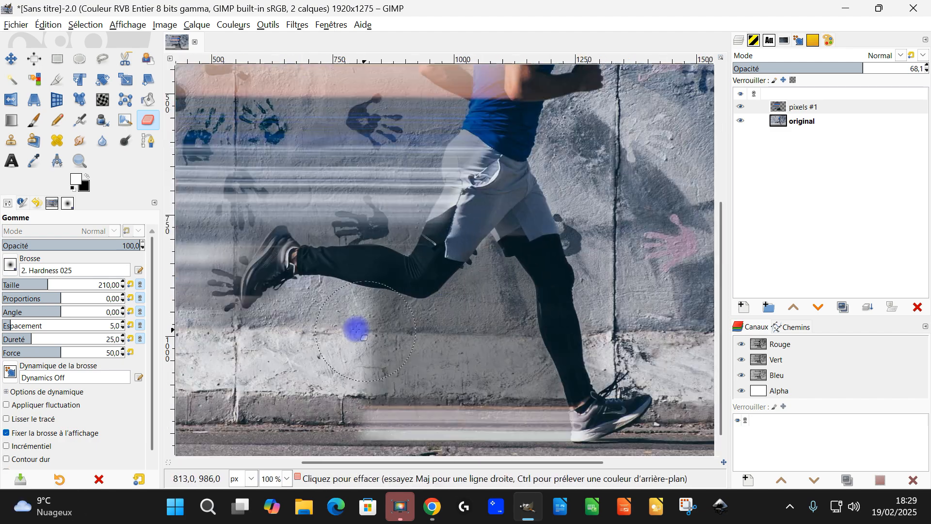
Resize the "pixels #1" layer to the dimensions of the image.
right_click(804, 111)
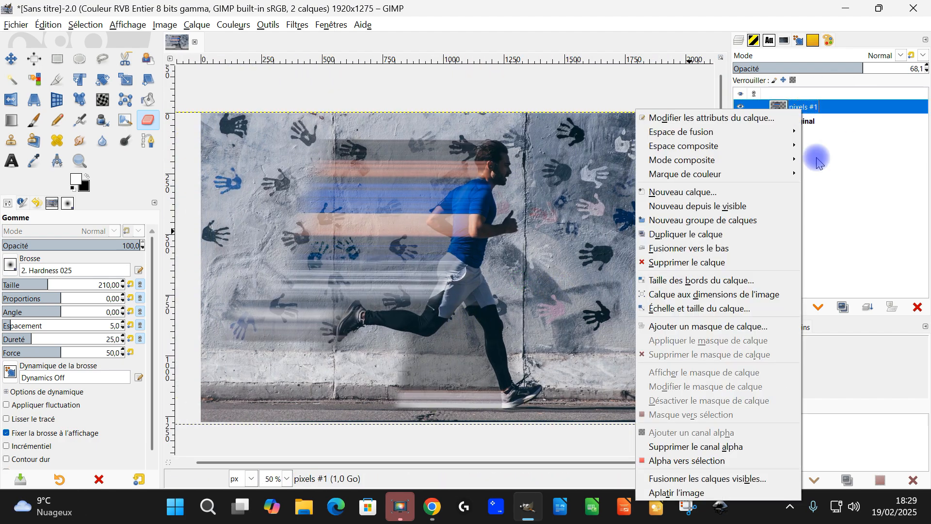
click(759, 294)
scroll(584, 297, down, 1)
scroll(561, 297, up, 1)
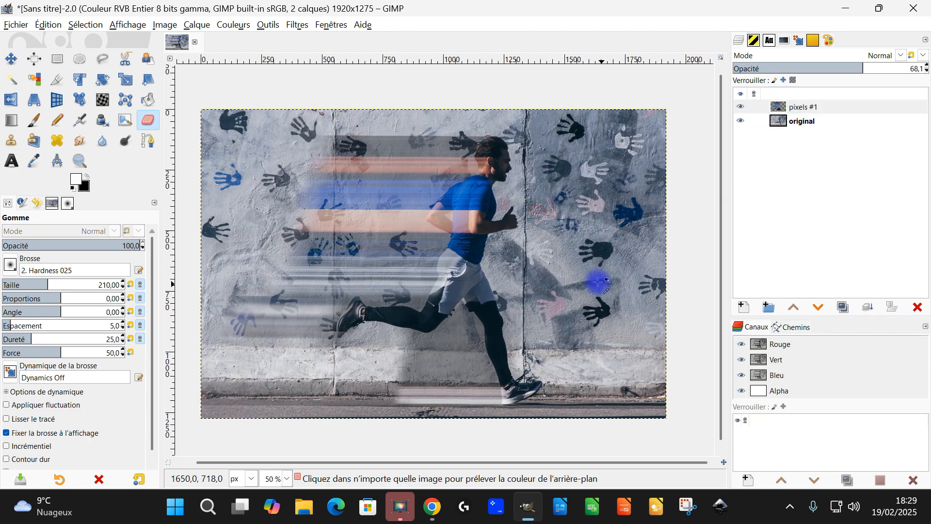
Raise the opacity of the "pixels #1" layer to 75.4.
scroll(451, 223, up, 2)
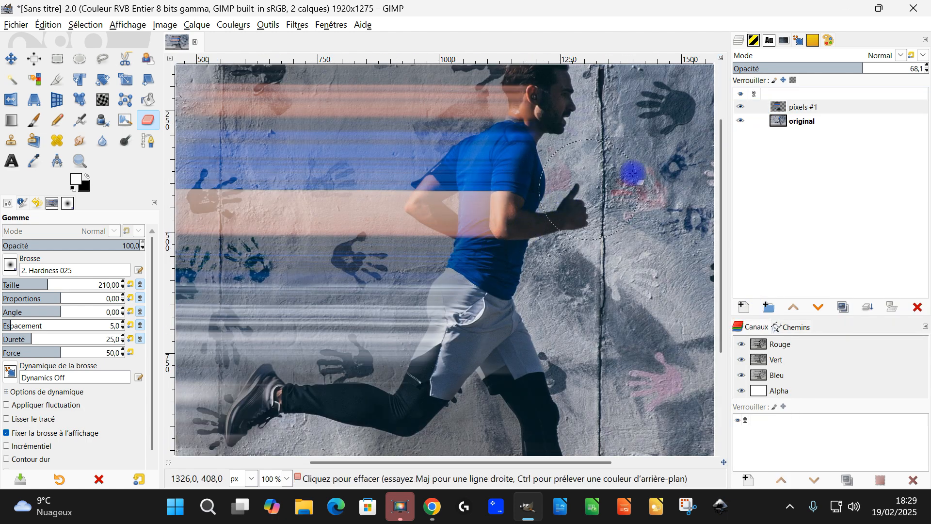
click(805, 104)
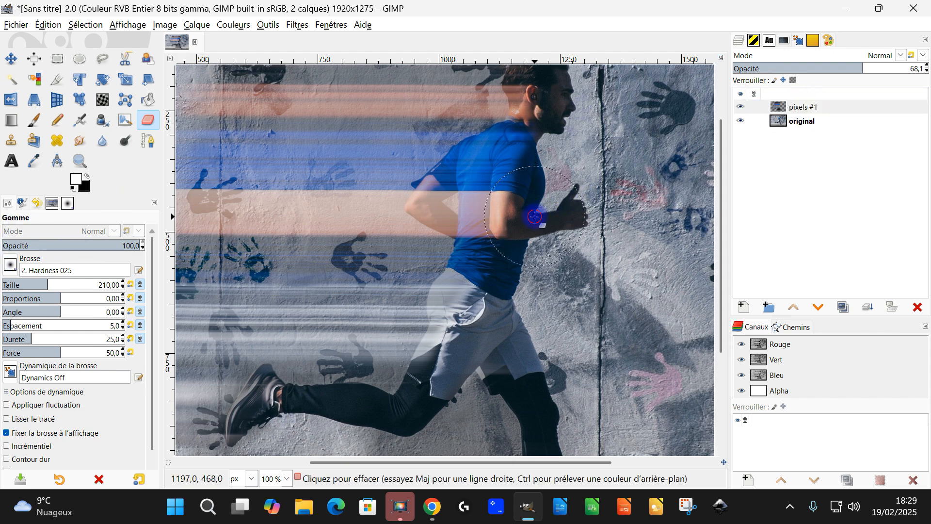
scroll(593, 214, down, 2)
scroll(508, 234, down, 1)
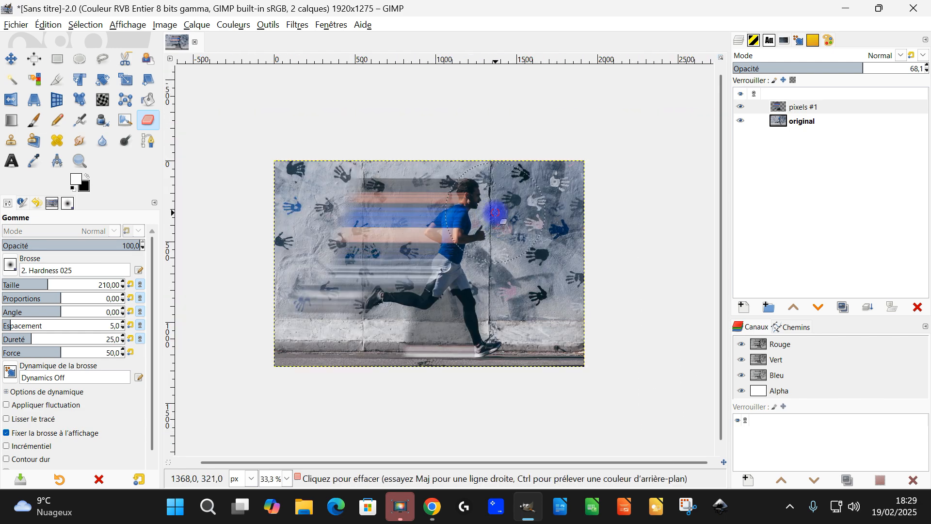
scroll(489, 257, down, 1)
scroll(487, 257, up, 2)
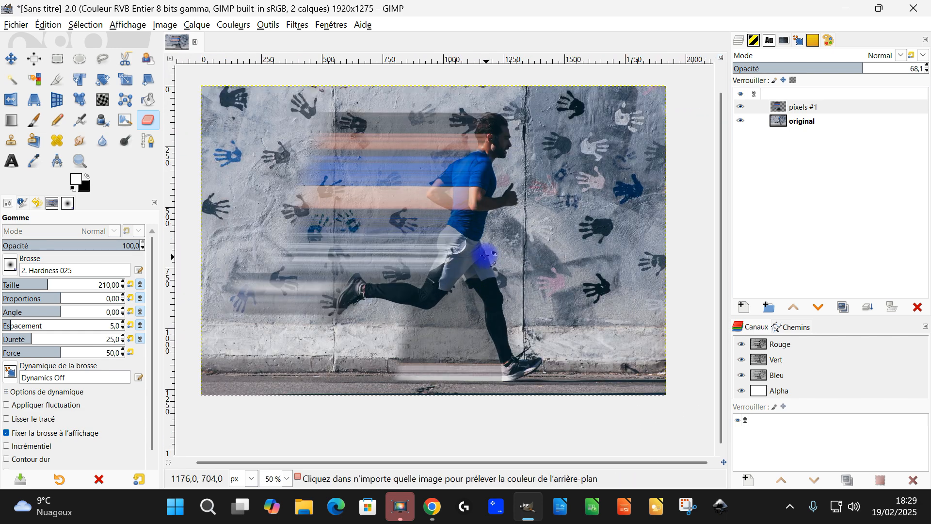
drag(527, 245, 531, 249)
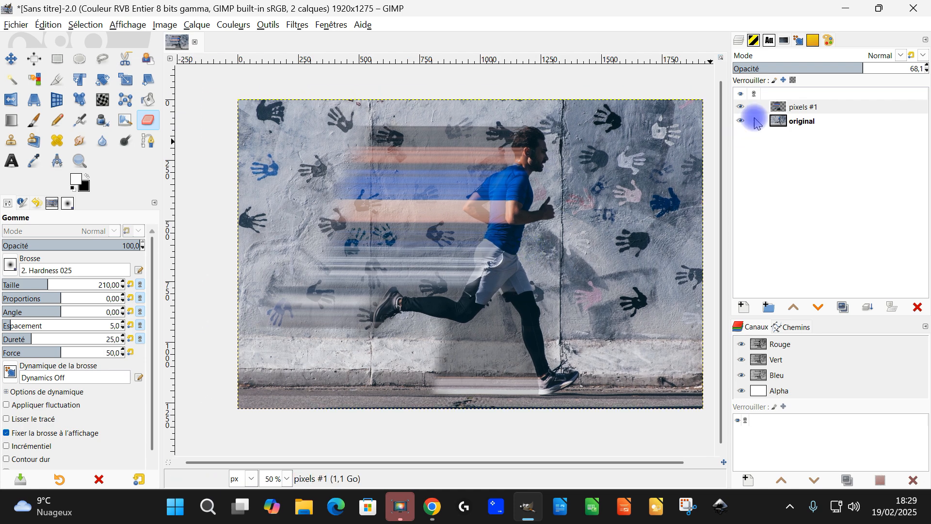
click(843, 103)
click(874, 69)
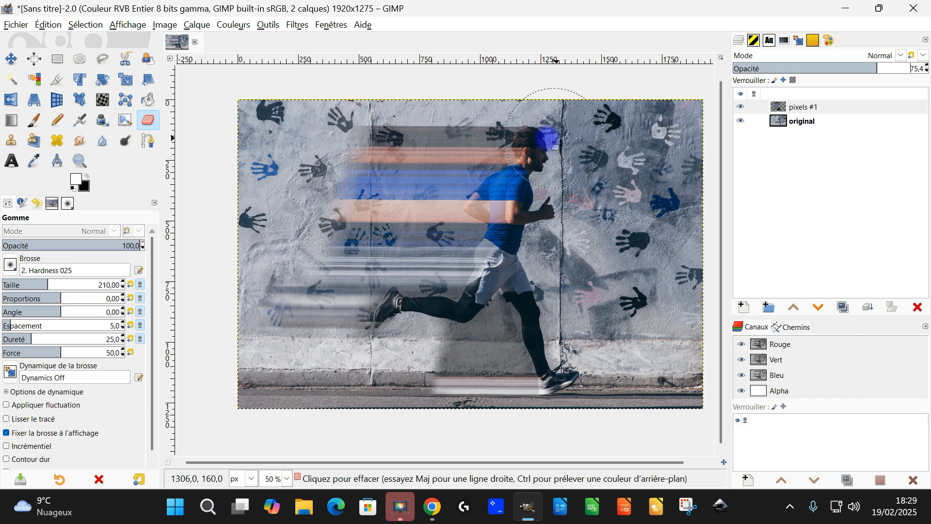
Undo the last Eraser stroke on the upper edge of the gray band behind the runner's head.
scroll(513, 104, up, 1)
scroll(513, 103, up, 2)
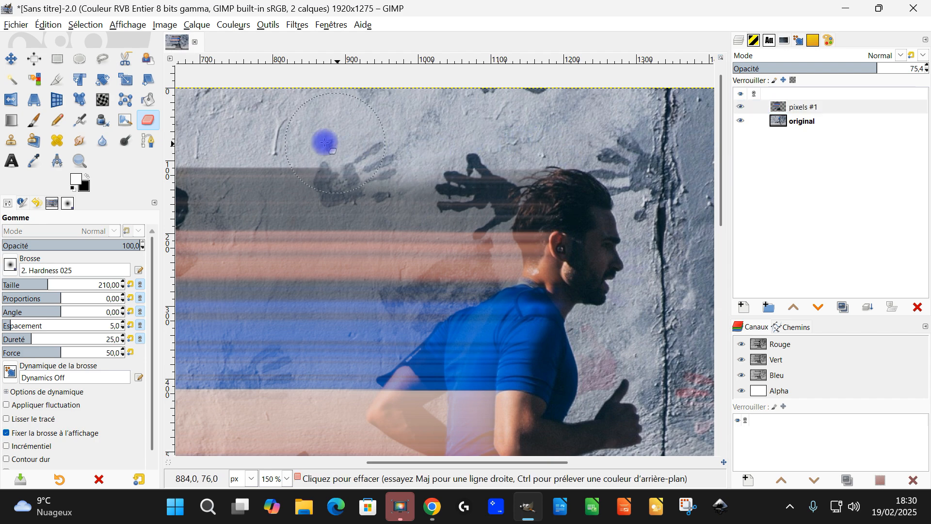
scroll(327, 144, down, 2)
scroll(410, 206, up, 2)
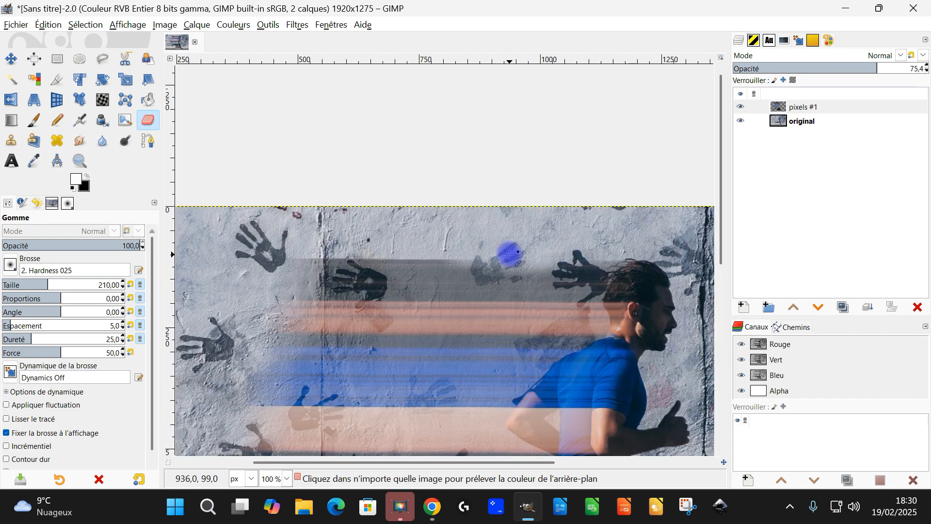
key(ctrl+z)
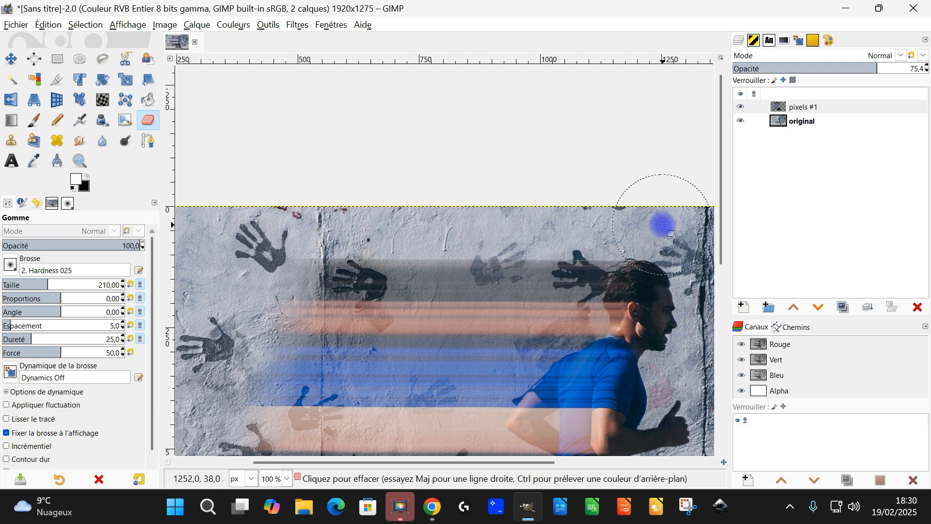
Erase the haze on "pixels #1" at the far end of the rear-shoe bands, near the photo's edge, with the size 210 Eraser.
scroll(661, 223, down, 2)
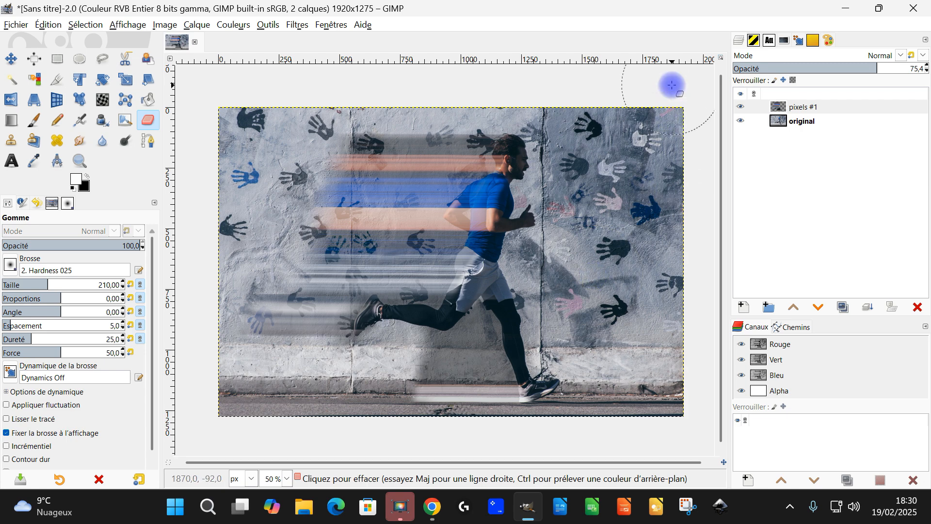
mouse_move(216, 299)
mouse_down()
mouse_move(204, 339)
mouse_move(216, 307)
mouse_move(219, 333)
mouse_up()
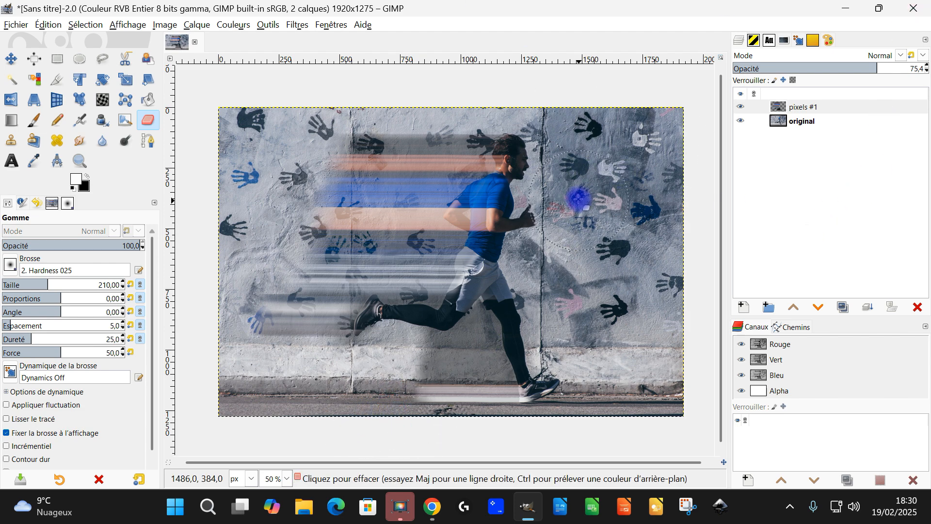
scroll(506, 226, up, 1)
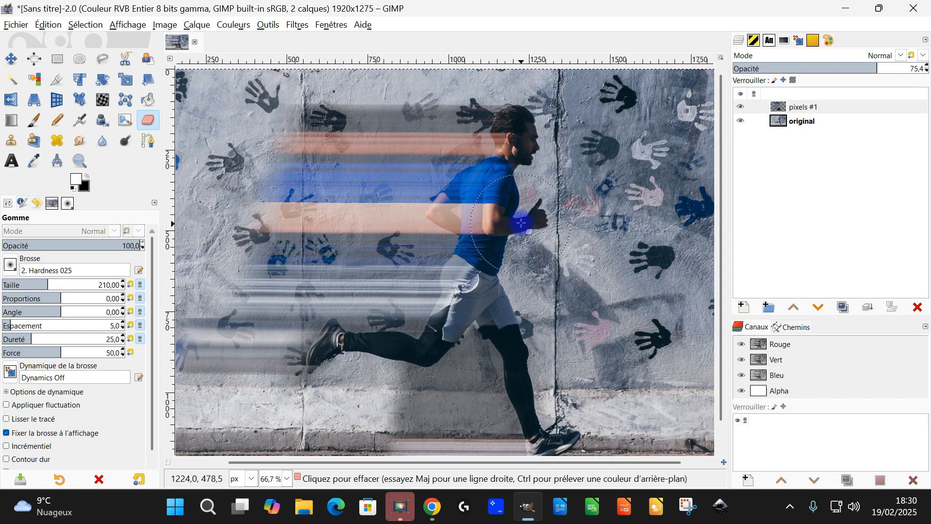
scroll(528, 228, down, 1)
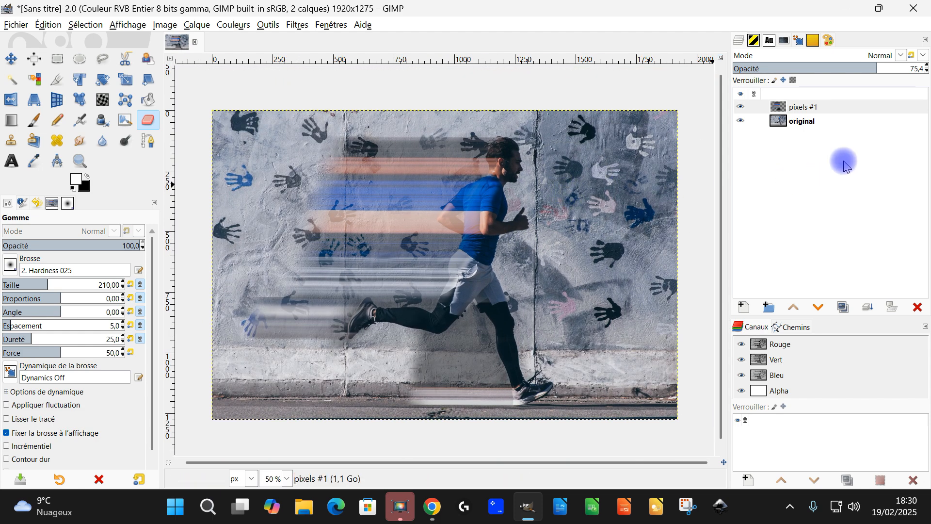
Save the project as "étirement de pixel version autre.xcf" in the GIMP/2025/février folder.
key(ctrl+s)
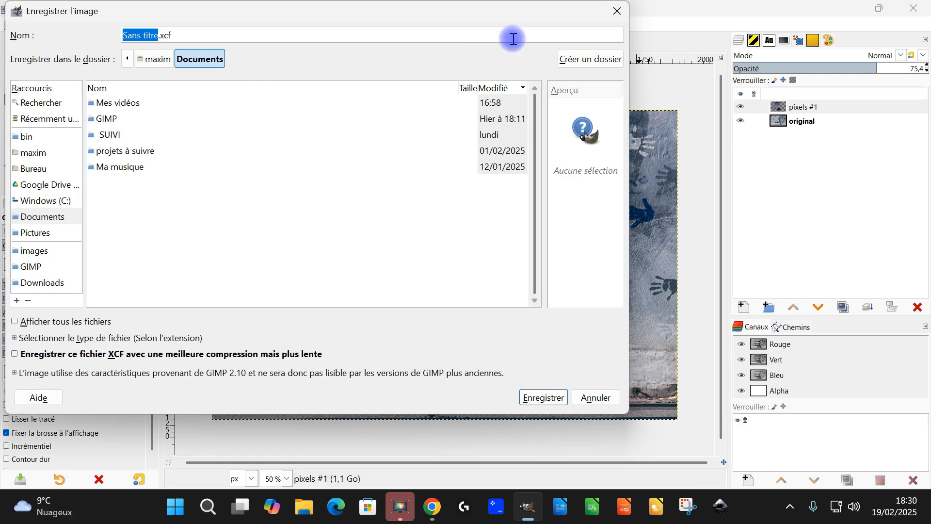
text(é)
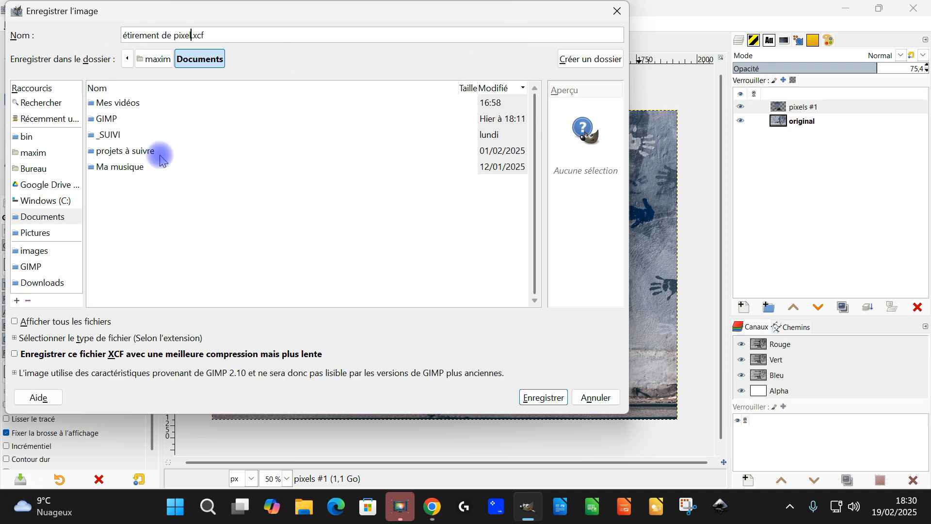
click(34, 267)
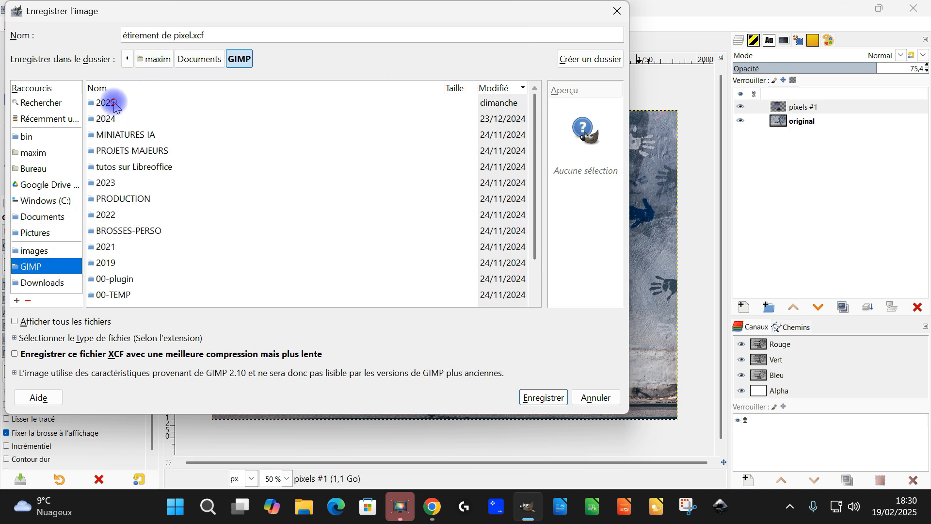
double_click(108, 103)
click(189, 33)
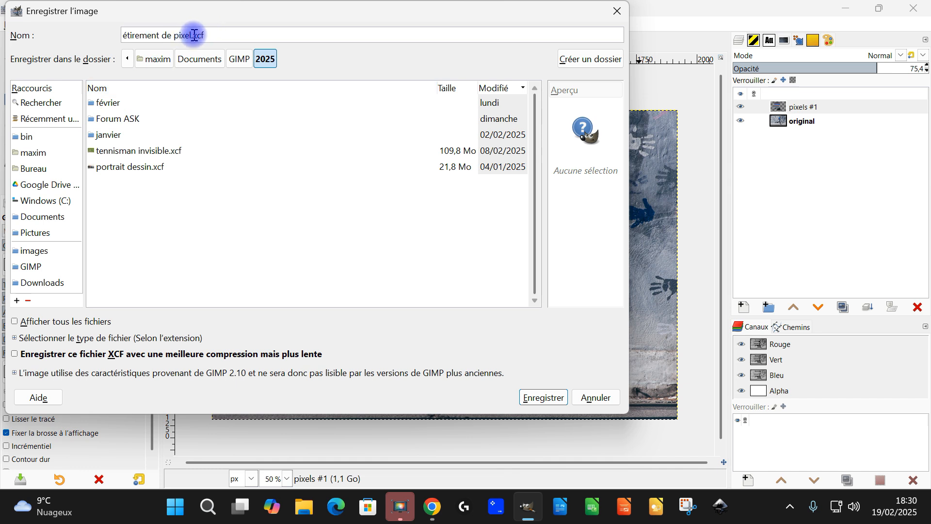
key(Left)
text(version autre)
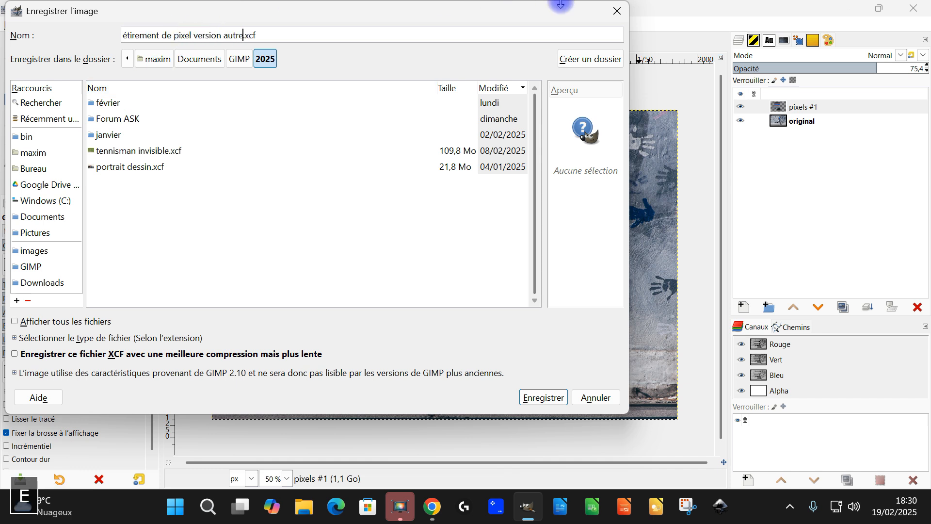
double_click(116, 103)
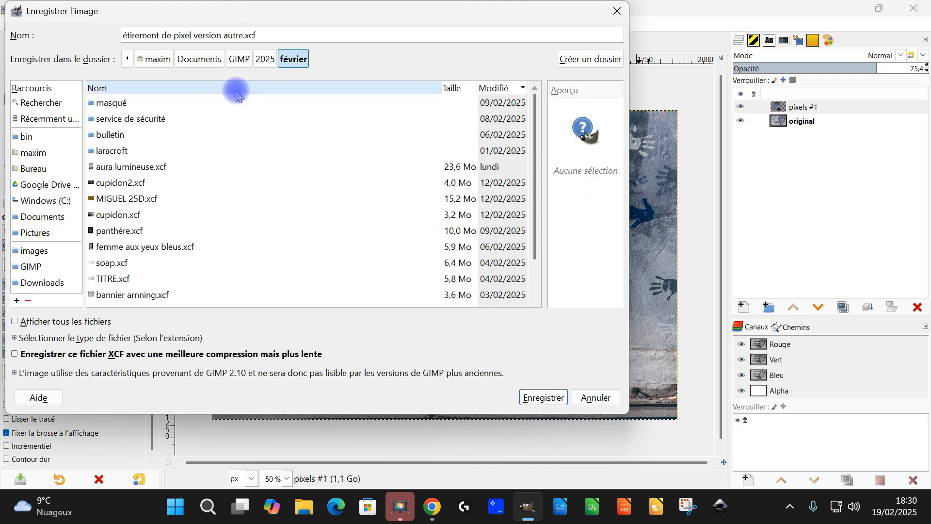
click(533, 395)
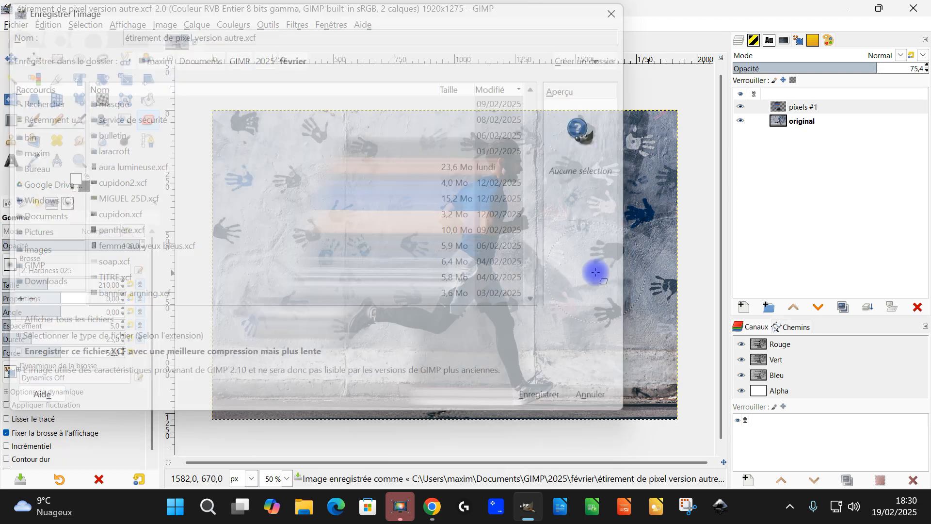
Switch to Chrome, look through the open YouTube tabs including the "un objectif, une destination" video details, and return to GIMP.
click(431, 506)
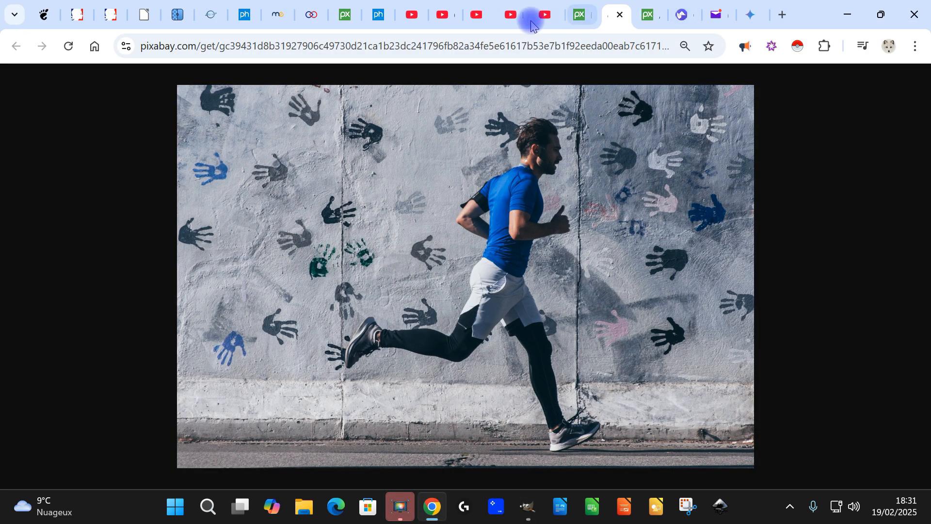
click(540, 20)
click(516, 15)
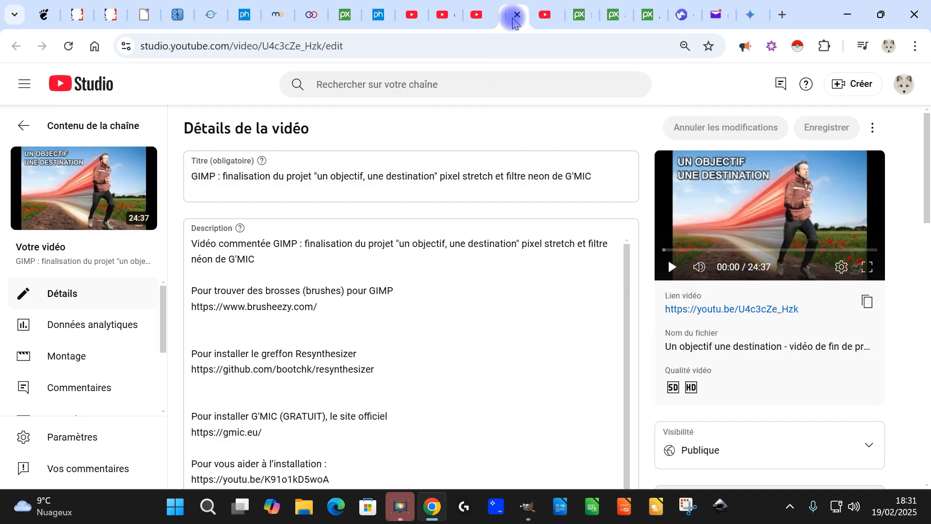
click(443, 16)
click(528, 506)
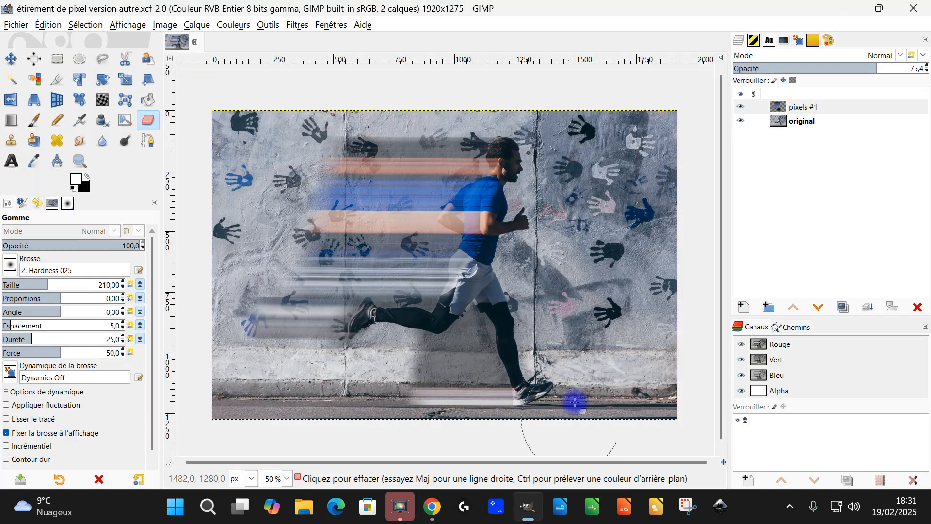